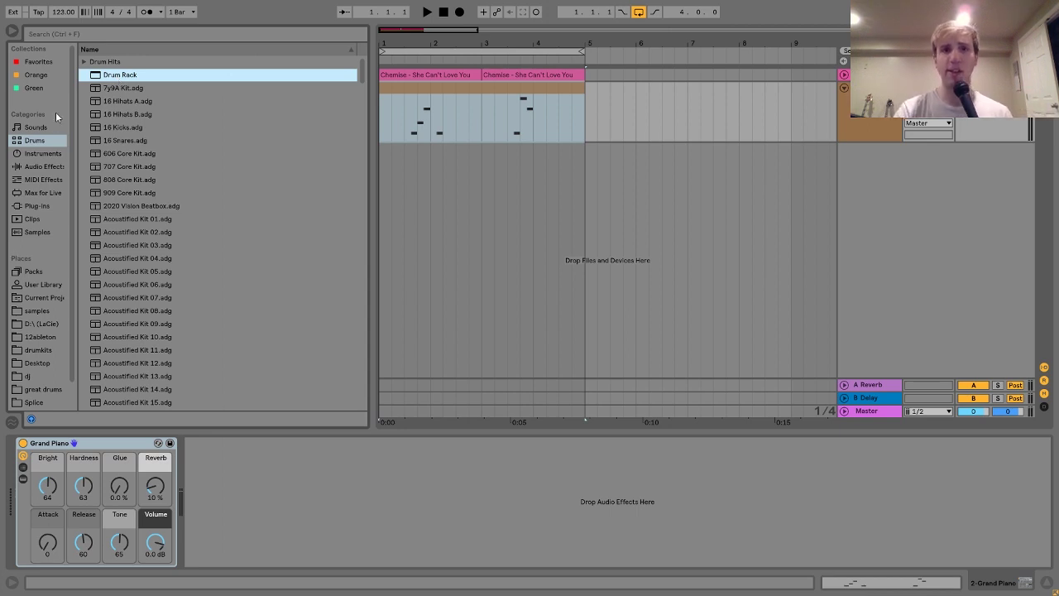
Play the four-bar sample and piano arrangement through without looping, and turn the loop back on.
click(641, 15)
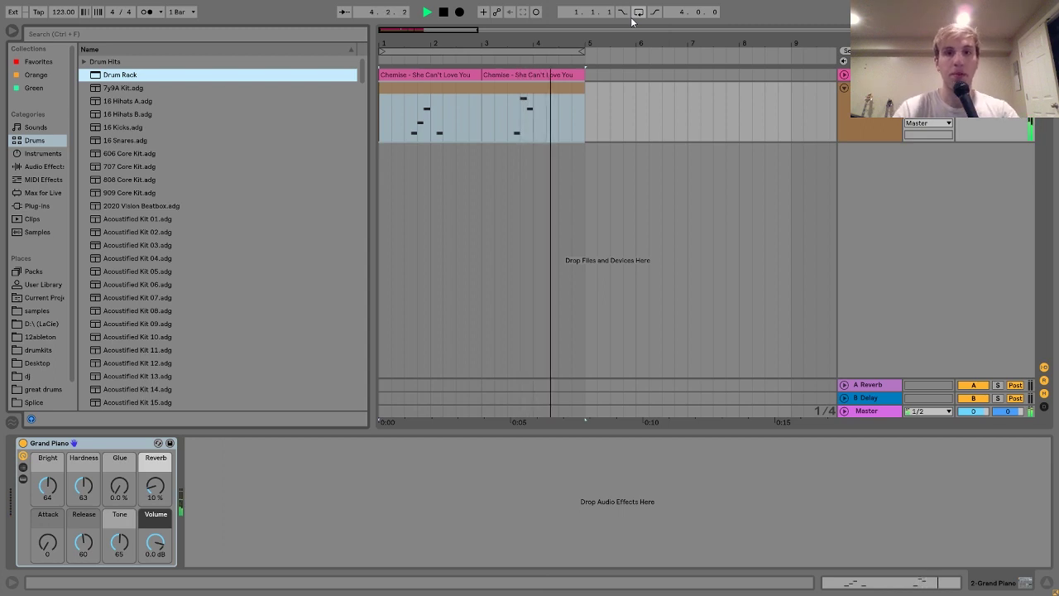
key(space)
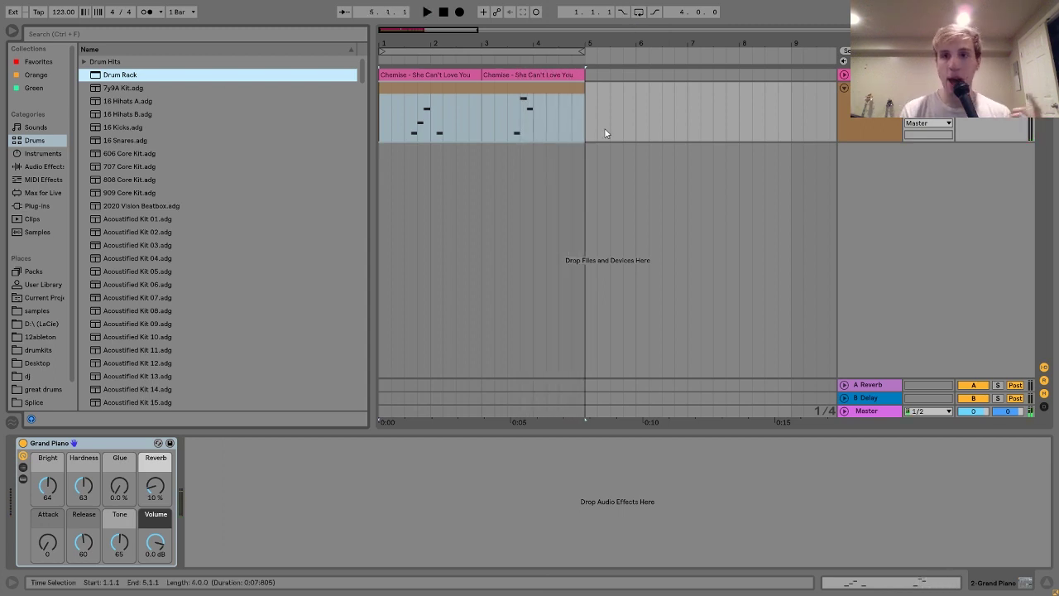
click(527, 75)
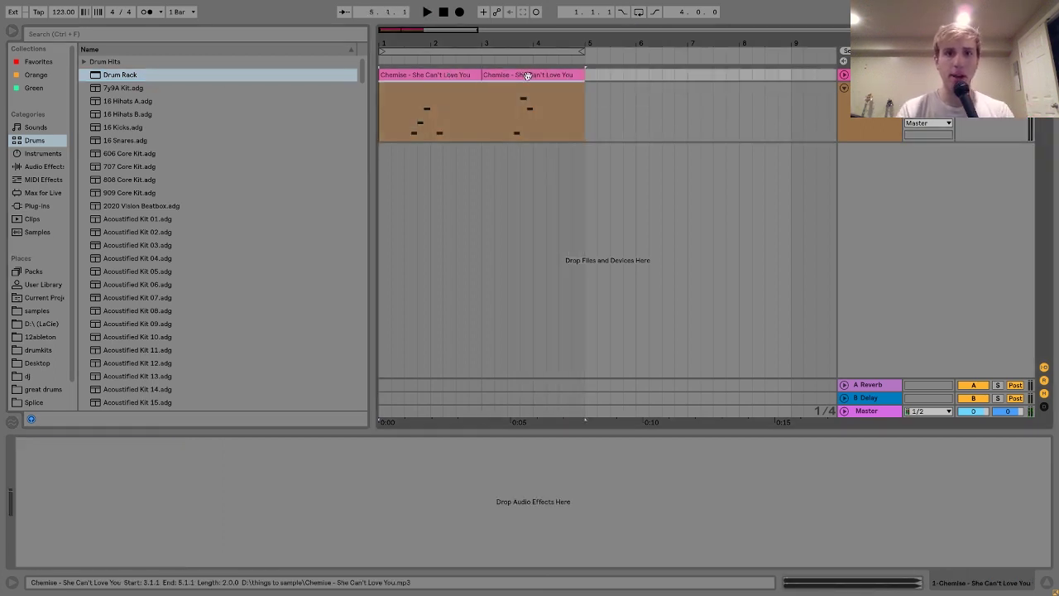
key(ctrl+l)
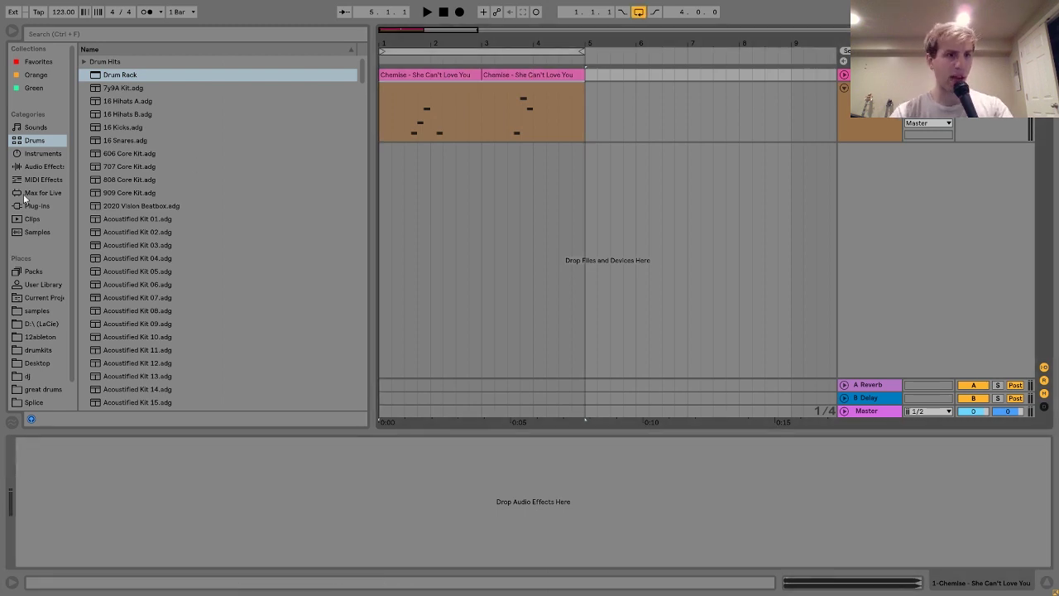
Add an EQ Eight to the sample track and make band 1 a low cut at about 367 Hz.
click(33, 166)
double_click(122, 220)
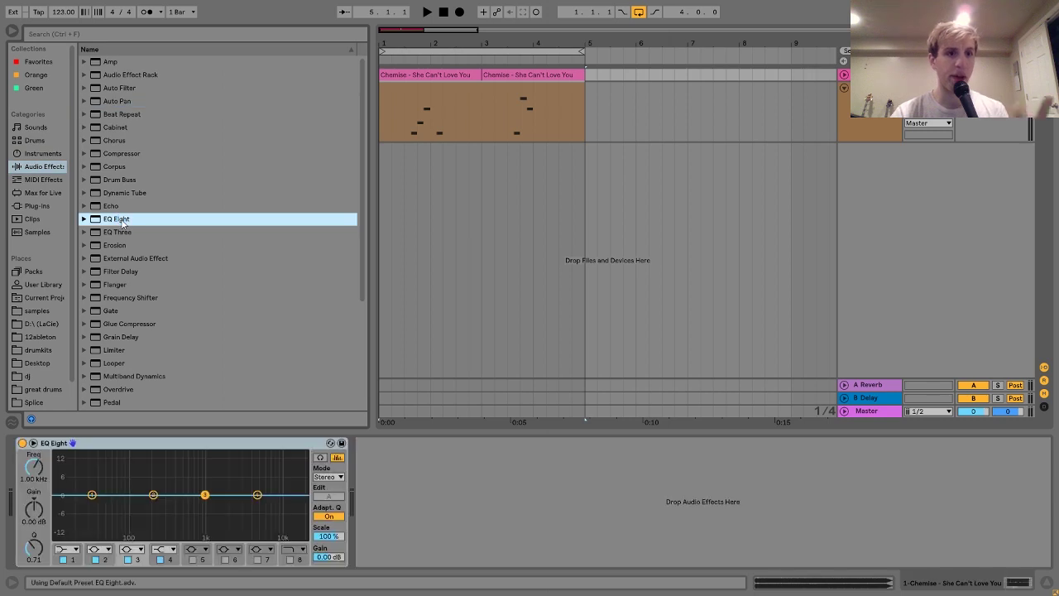
click(63, 559)
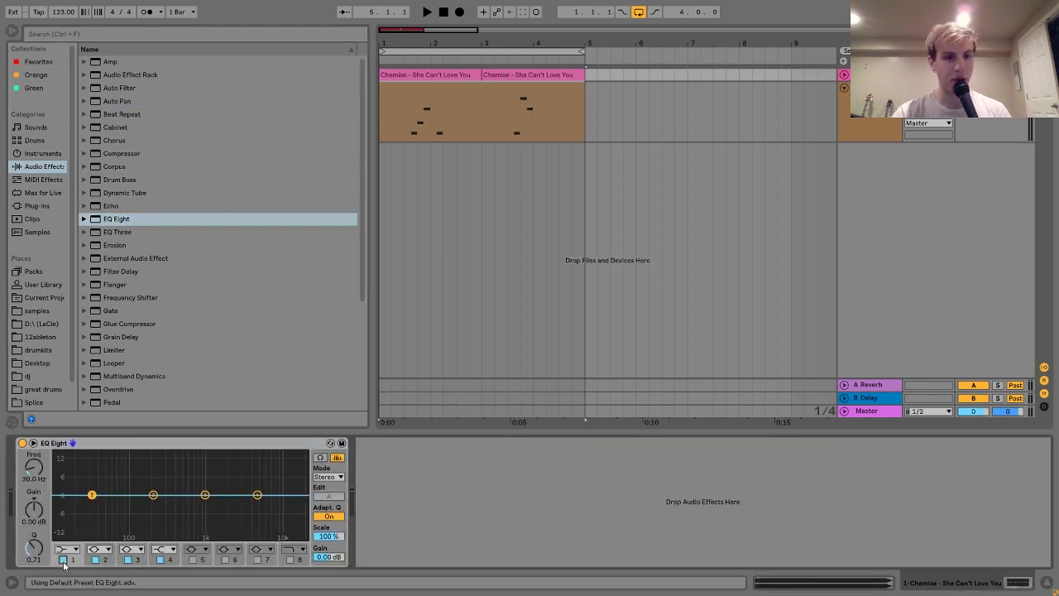
click(65, 550)
click(70, 474)
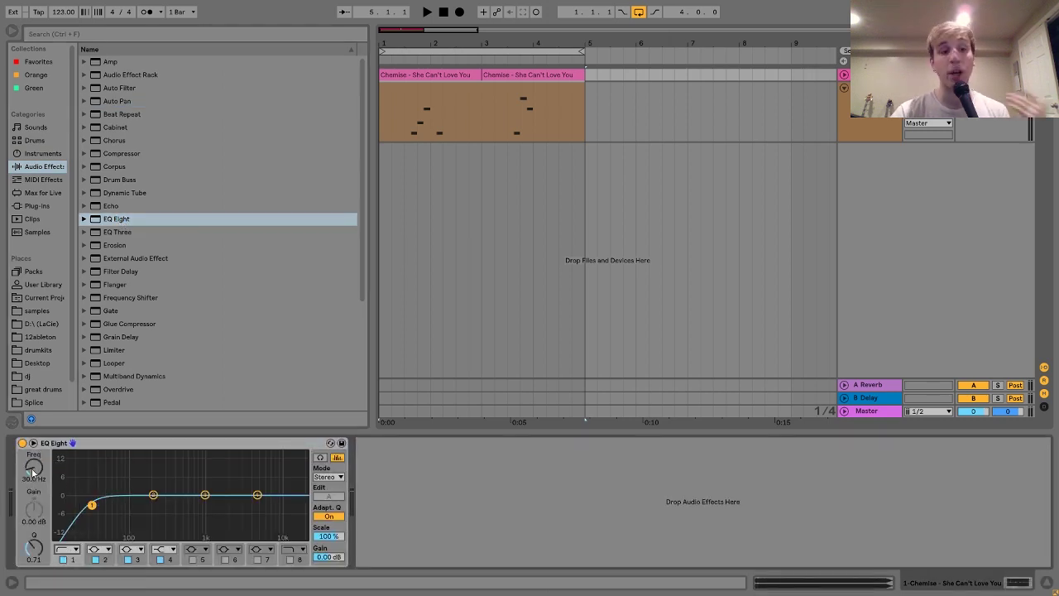
drag(130, 505, 172, 505)
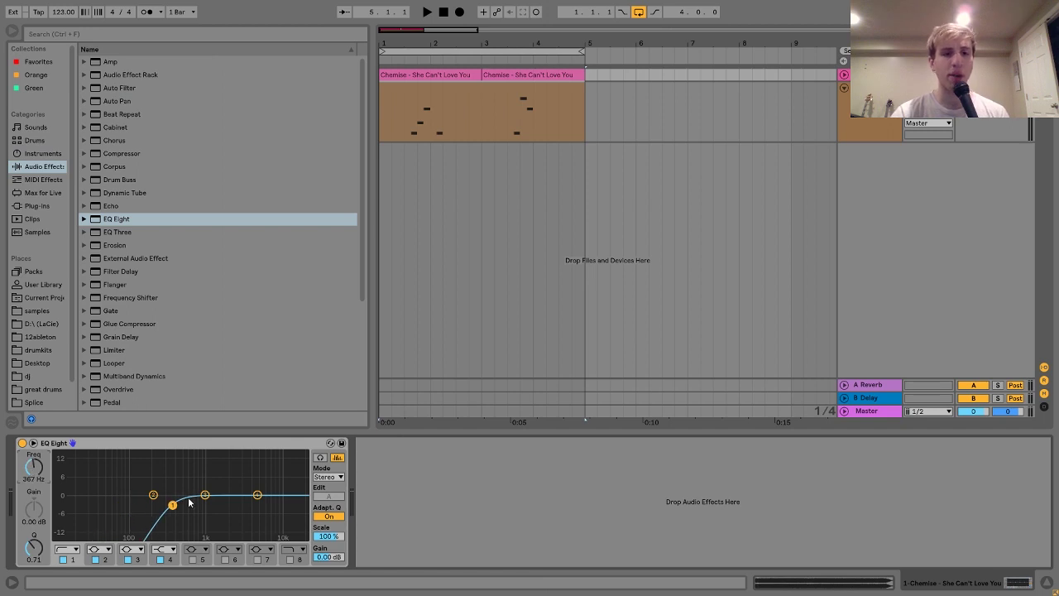
Enable the EQ's band 8 as a high cut at about 5.39 kHz with a Q of about 2.20 while listening.
click(289, 559)
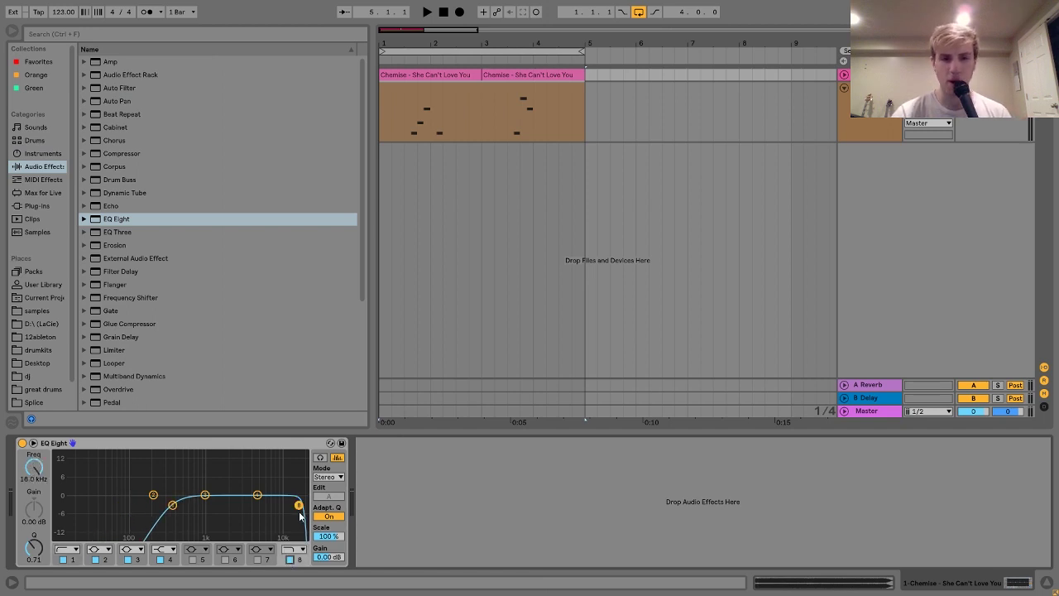
drag(282, 496, 273, 494)
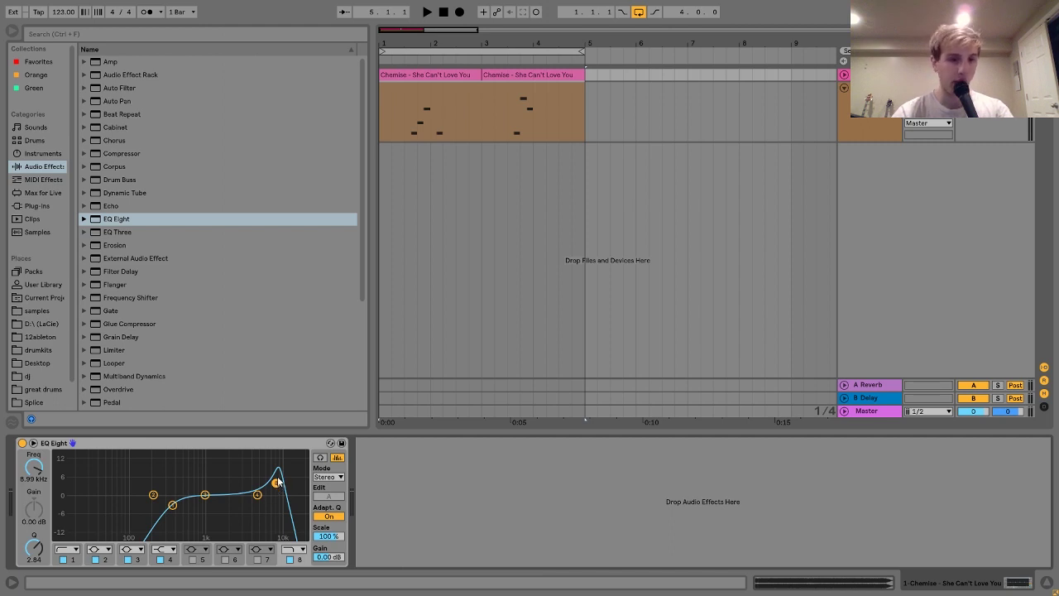
key(space)
drag(269, 488, 259, 487)
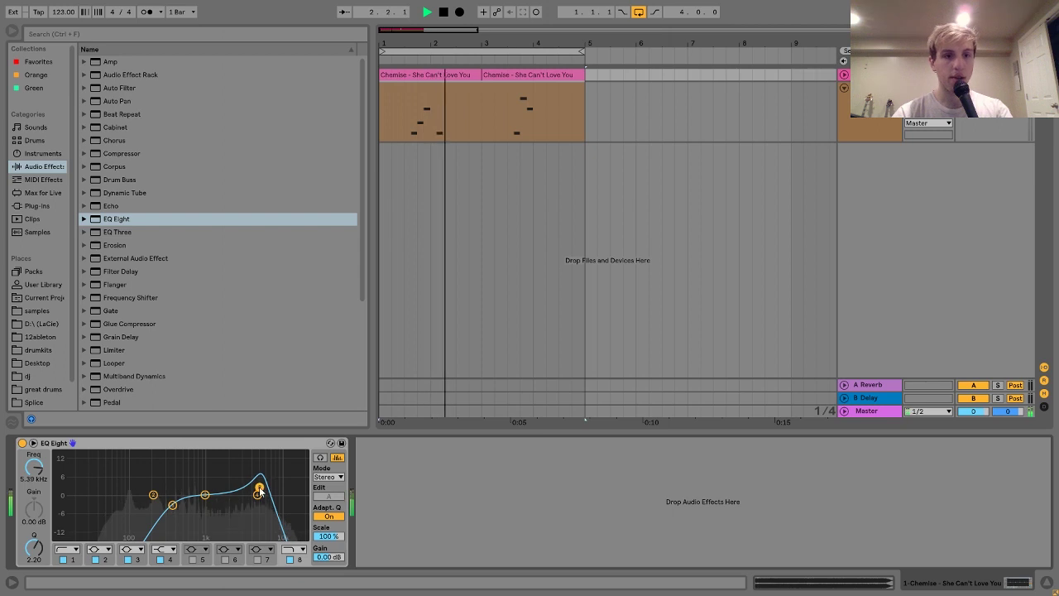
Add a Saturator after the EQ Eight, expand its waveshaper view and set its drive to about 4 dB.
scroll(158, 339, down, 4)
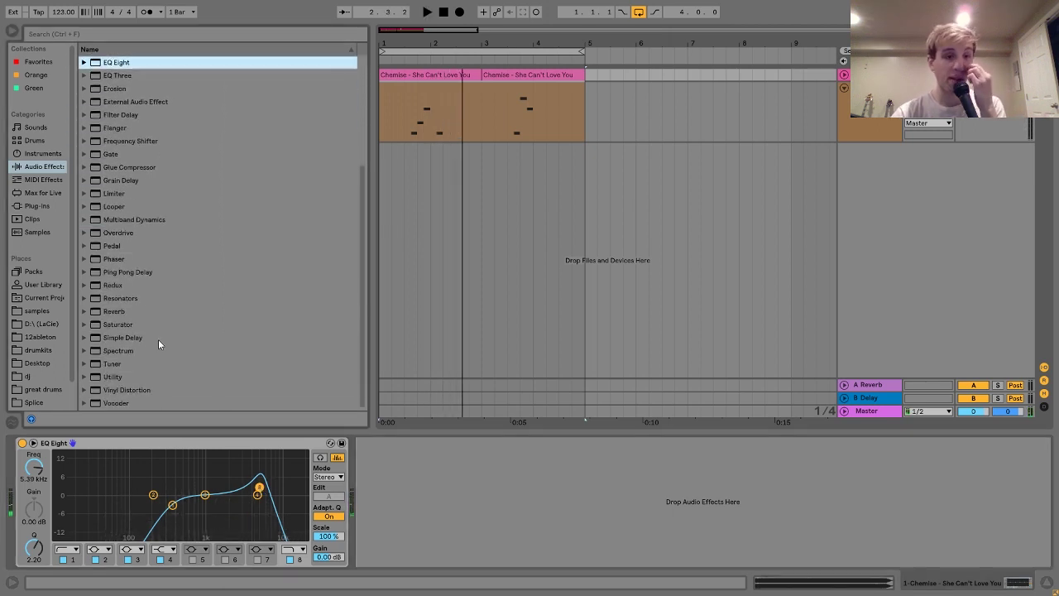
double_click(115, 325)
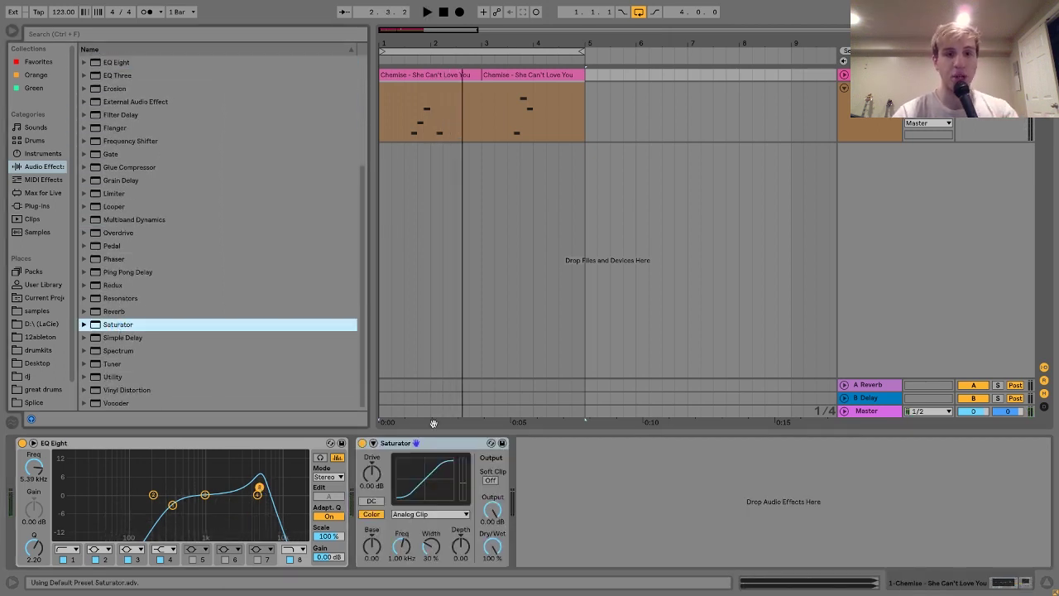
click(372, 442)
click(373, 474)
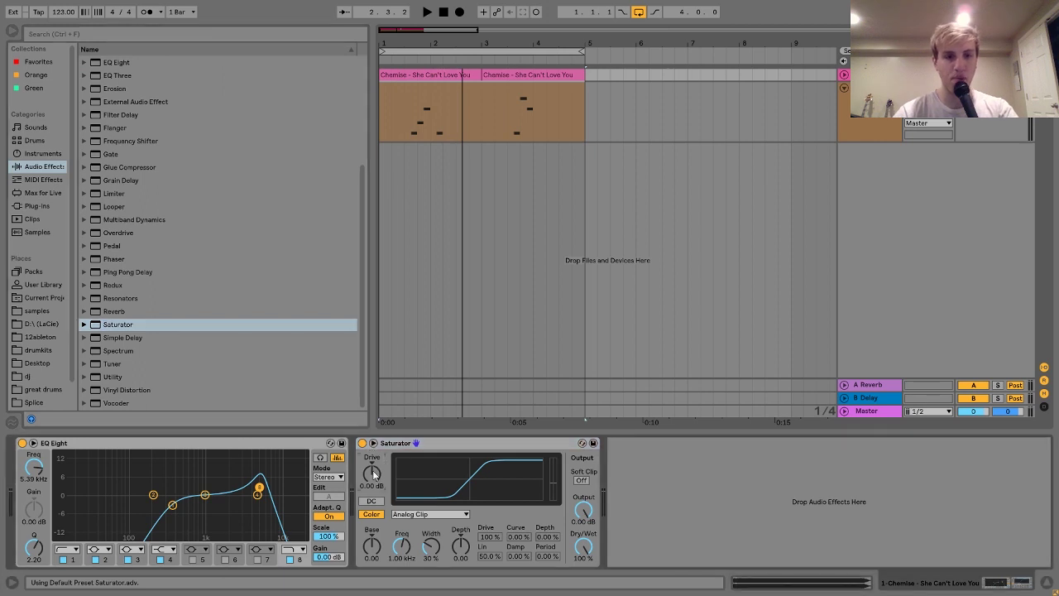
drag(373, 473, 373, 451)
Adjust the Saturator by ear to about 28.6 base, 8.00 depth and 5.14 dB drive.
key(space)
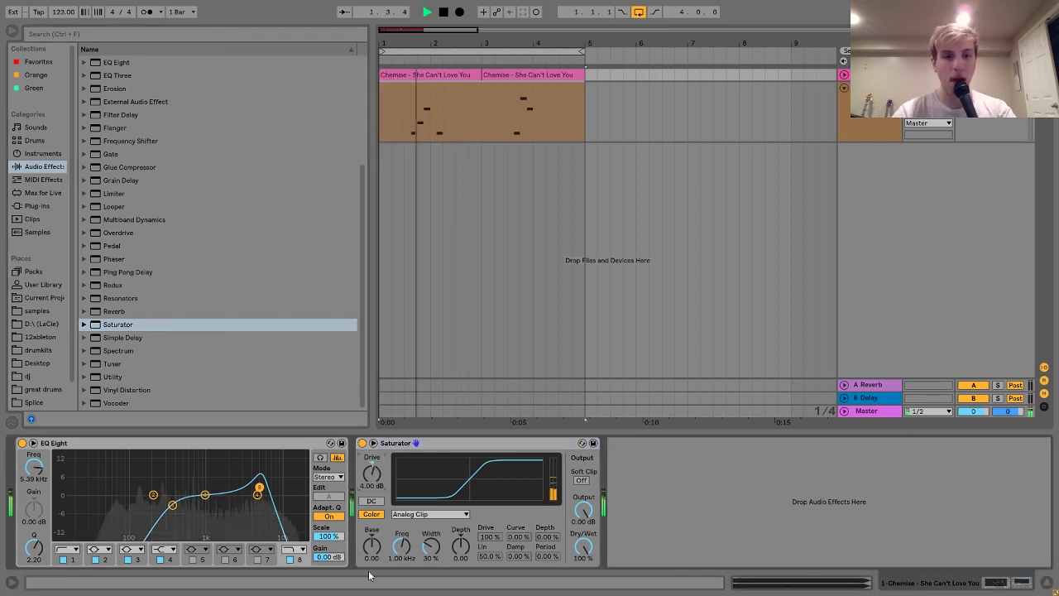
drag(372, 553, 371, 521)
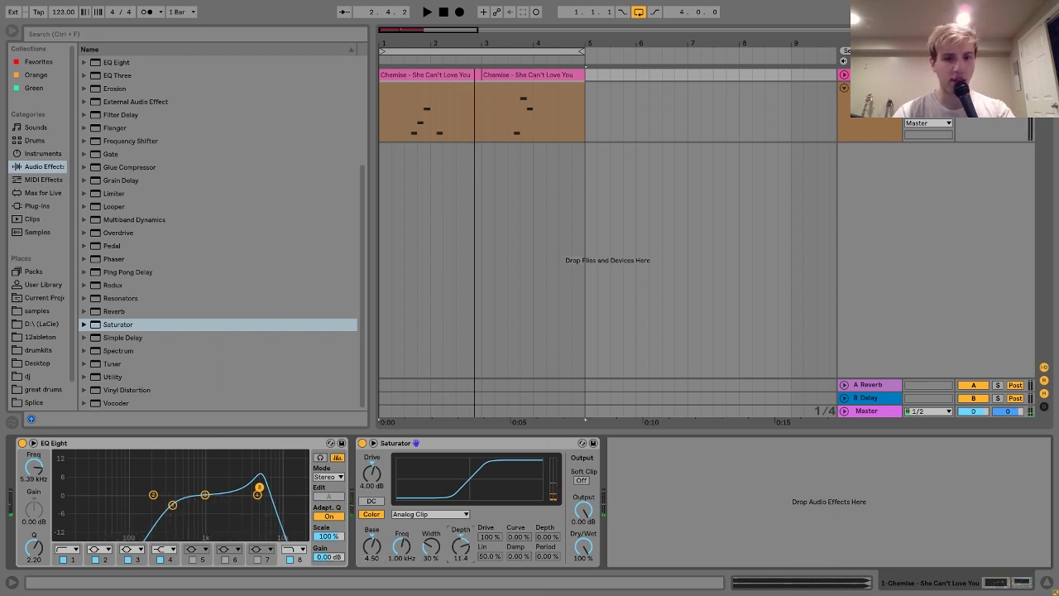
key(space)
mouse_move(460, 546)
mouse_down()
mouse_move(461, 534)
mouse_move(461, 558)
mouse_up()
mouse_move(371, 546)
mouse_down()
mouse_move(372, 521)
mouse_move(371, 538)
mouse_up()
mouse_move(371, 473)
mouse_down()
mouse_move(371, 463)
mouse_move(371, 480)
mouse_up()
key(space)
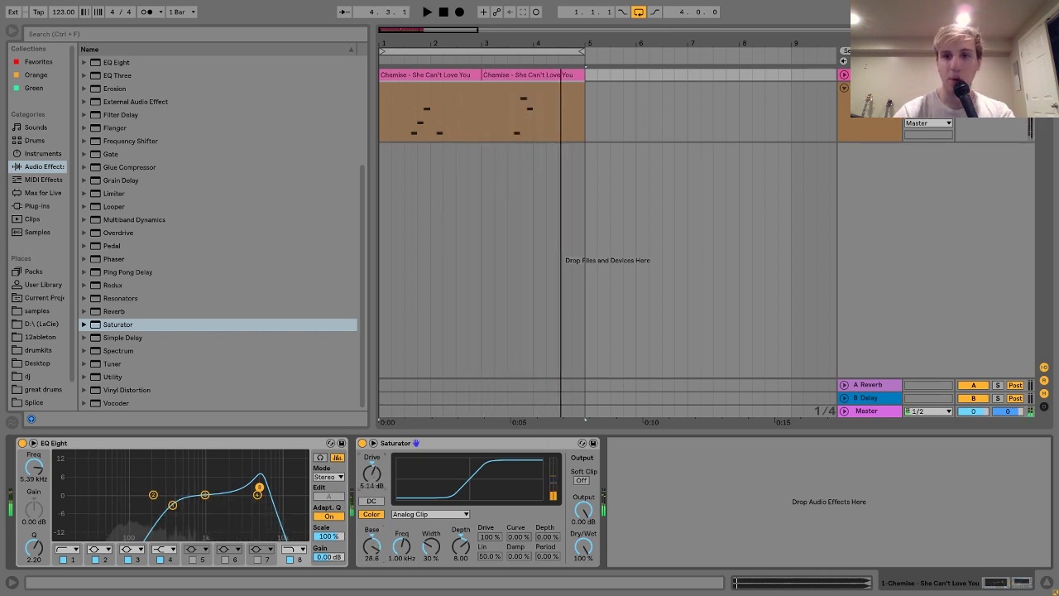
Unfold the sample track and set its volume to -6.8 dB.
key(Right)
drag(972, 94, 973, 99)
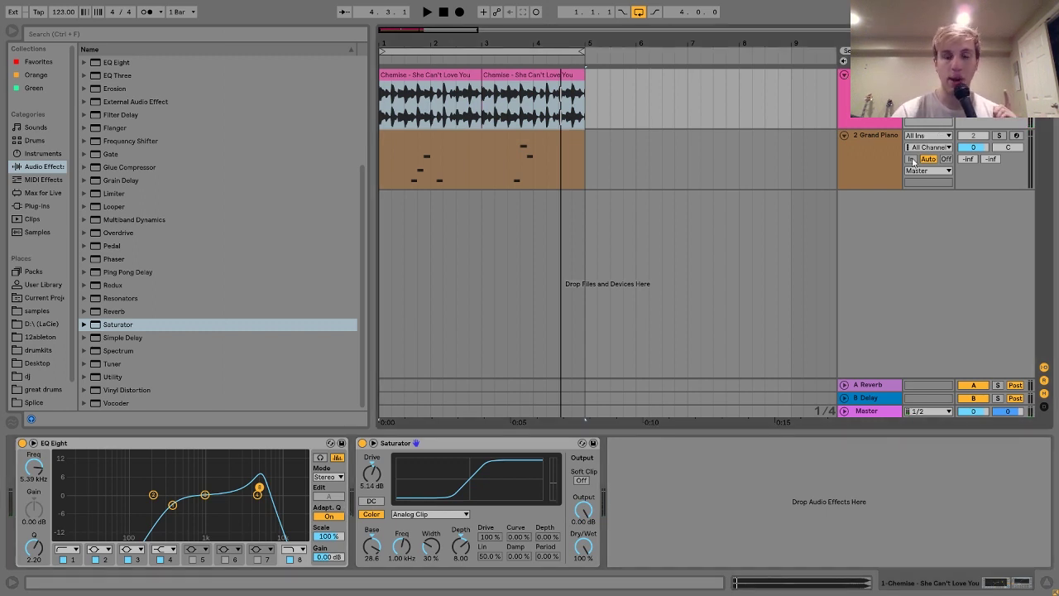
Duplicate the sample track with its effects and solo the copy.
click(862, 157)
key(Up)
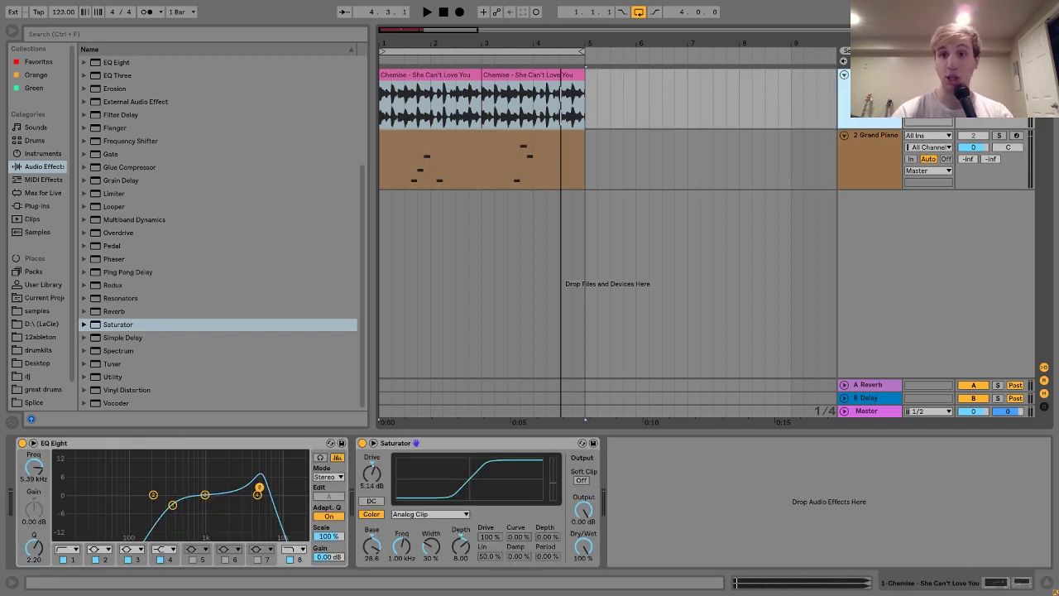
key(ctrl+d)
click(999, 139)
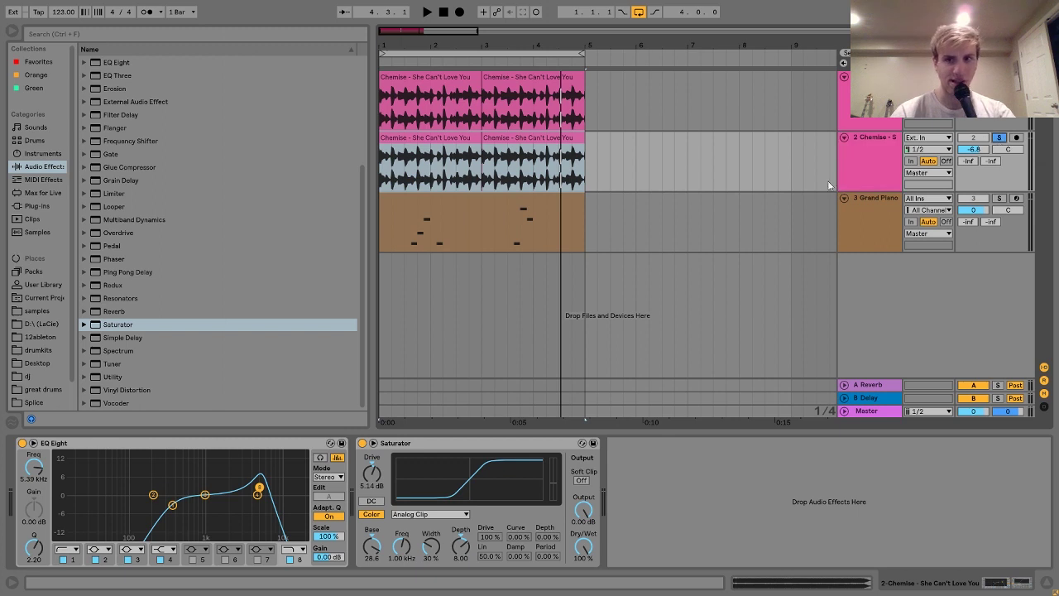
On the copy's EQ Eight, disable band 1's low cut and lower band 8's high cut to about 261 Hz.
click(63, 559)
key(space)
drag(263, 487, 162, 498)
key(space)
Set the copy's Saturator to base 4.00, depth 3.05 and drive 7.43 dB, and its track volume to -9.0 dB.
drag(373, 542, 373, 546)
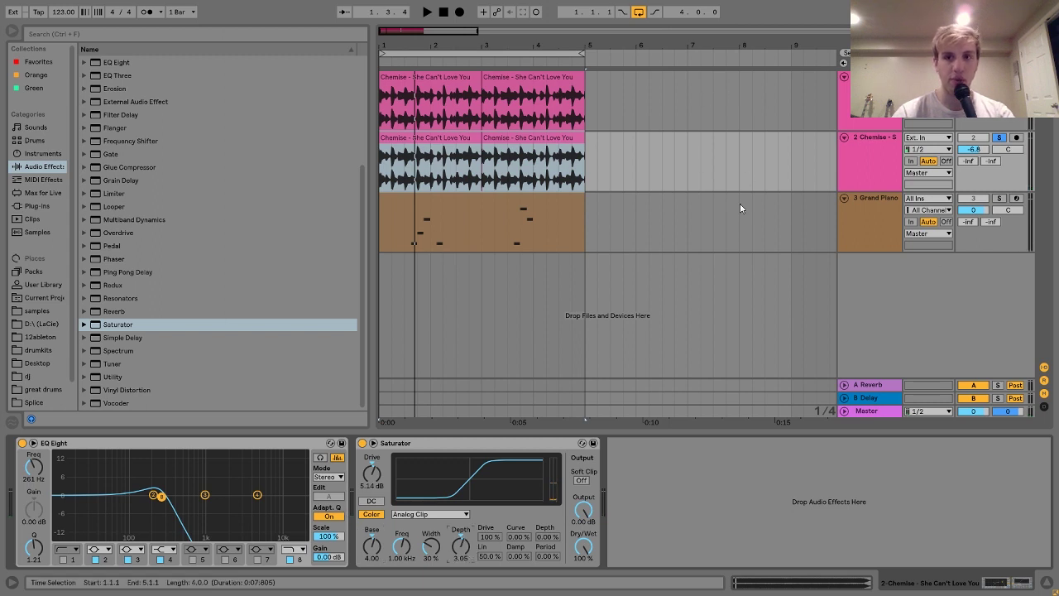
click(862, 175)
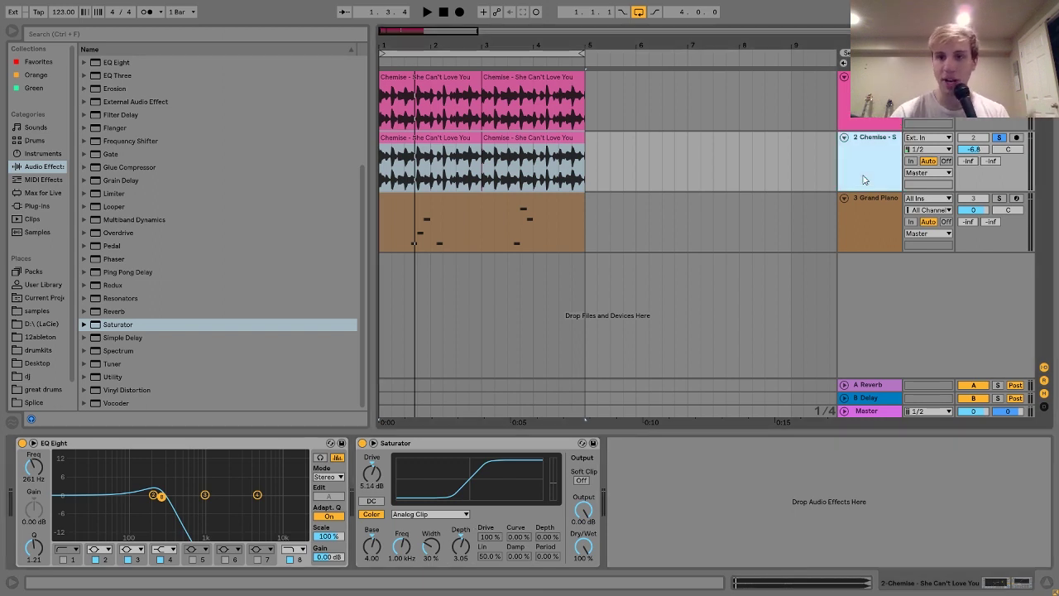
key(space)
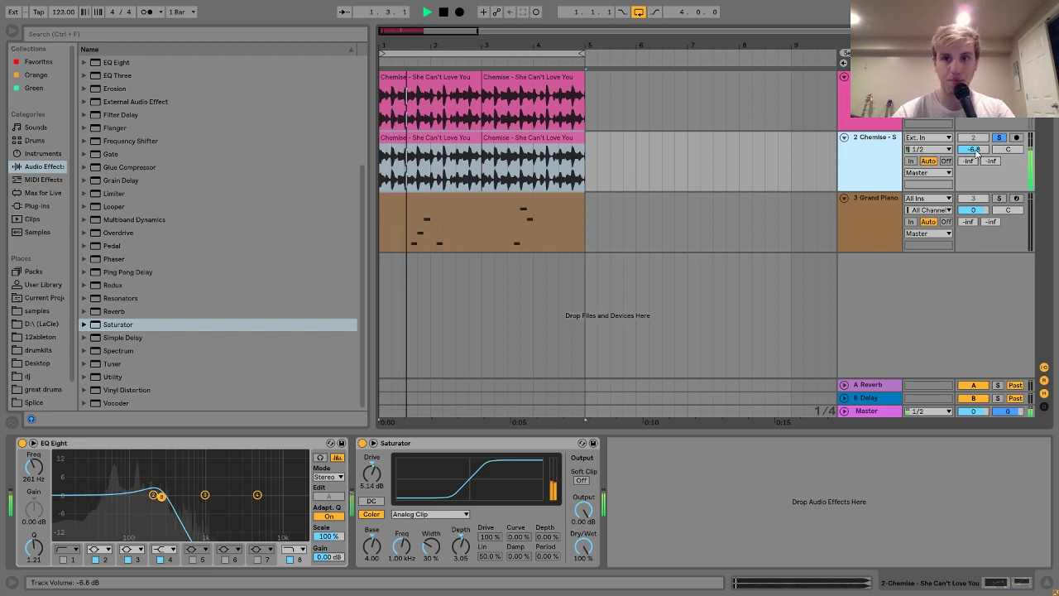
drag(378, 486, 376, 483)
key(space)
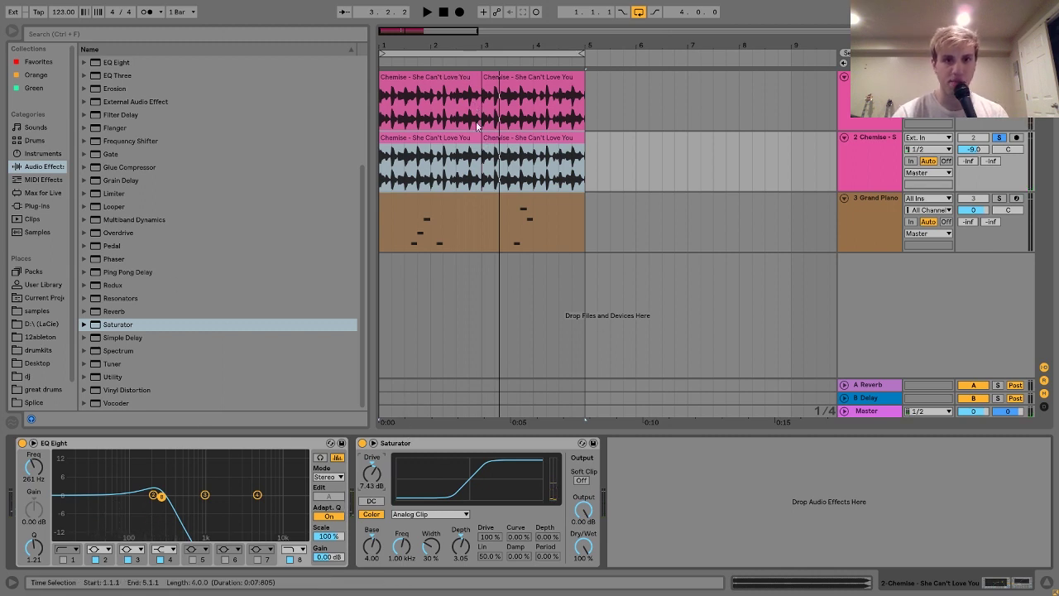
Lower the copied track's band 8 high cut to about 198 Hz by ear, and take the track out of solo.
drag(163, 500, 152, 497)
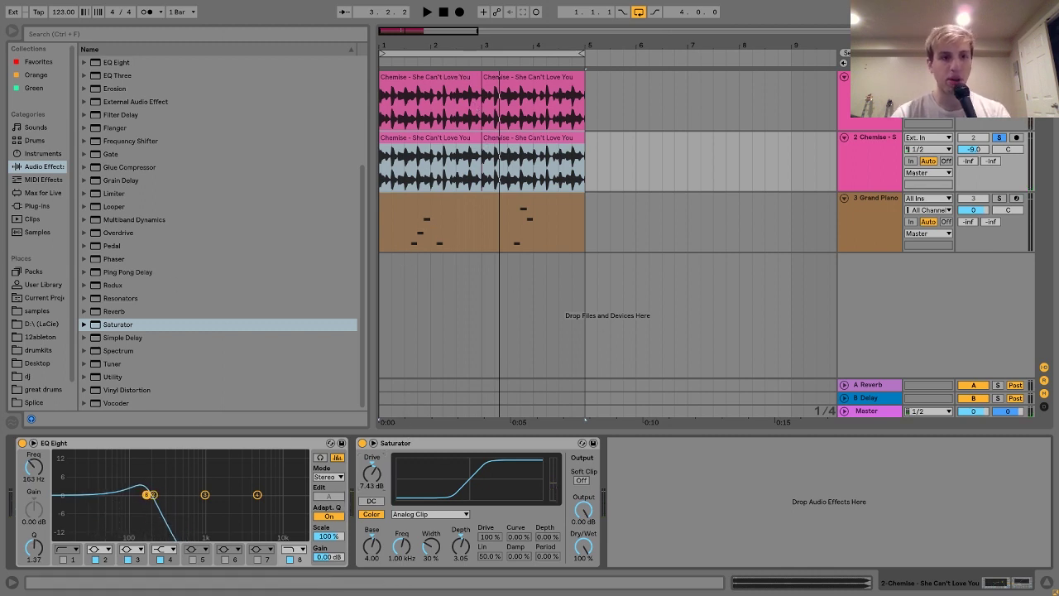
key(space)
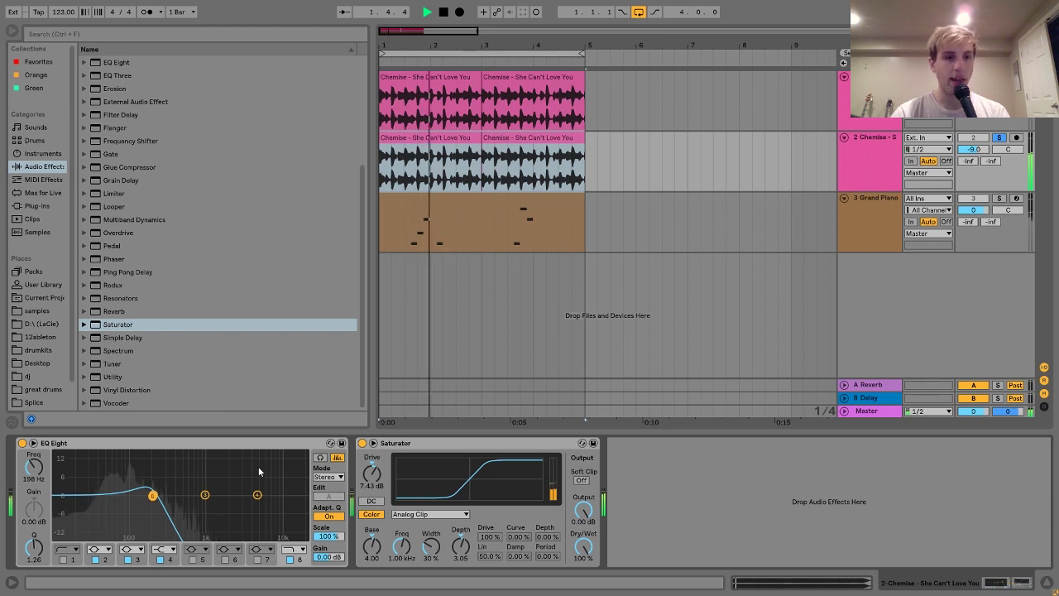
key(space)
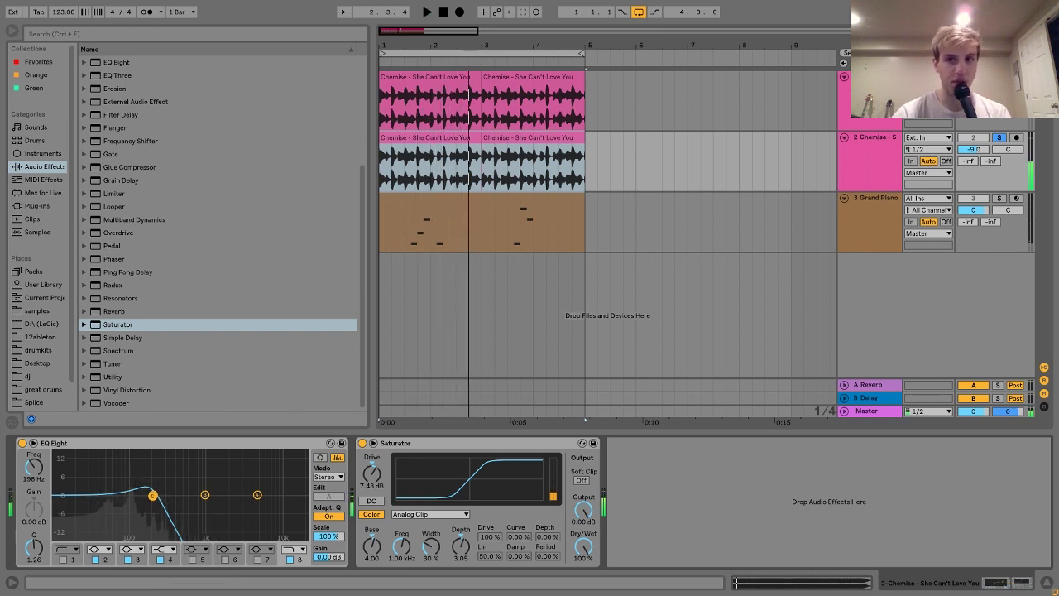
key(space)
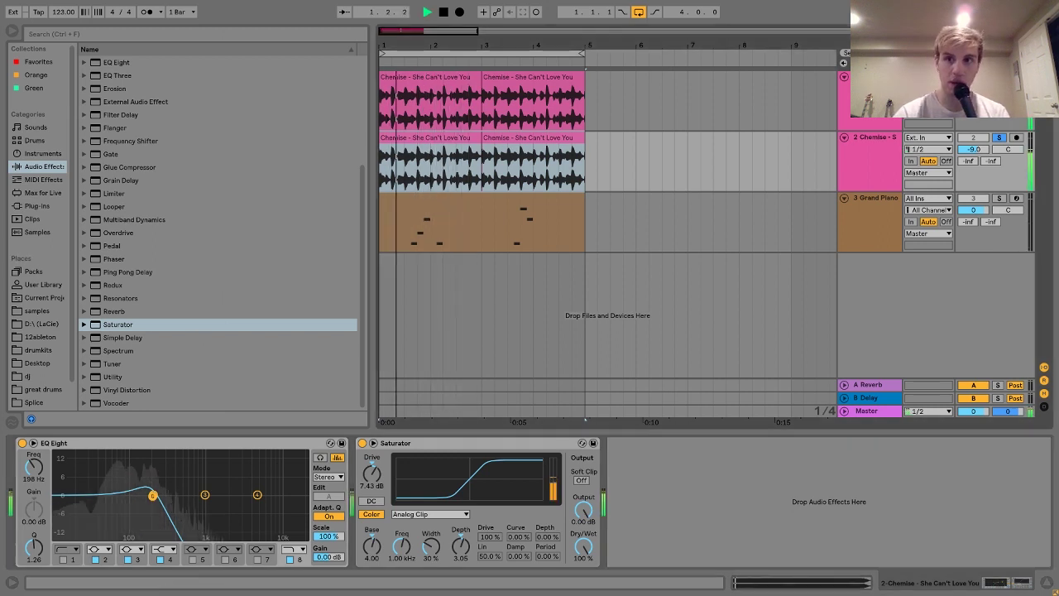
click(1001, 138)
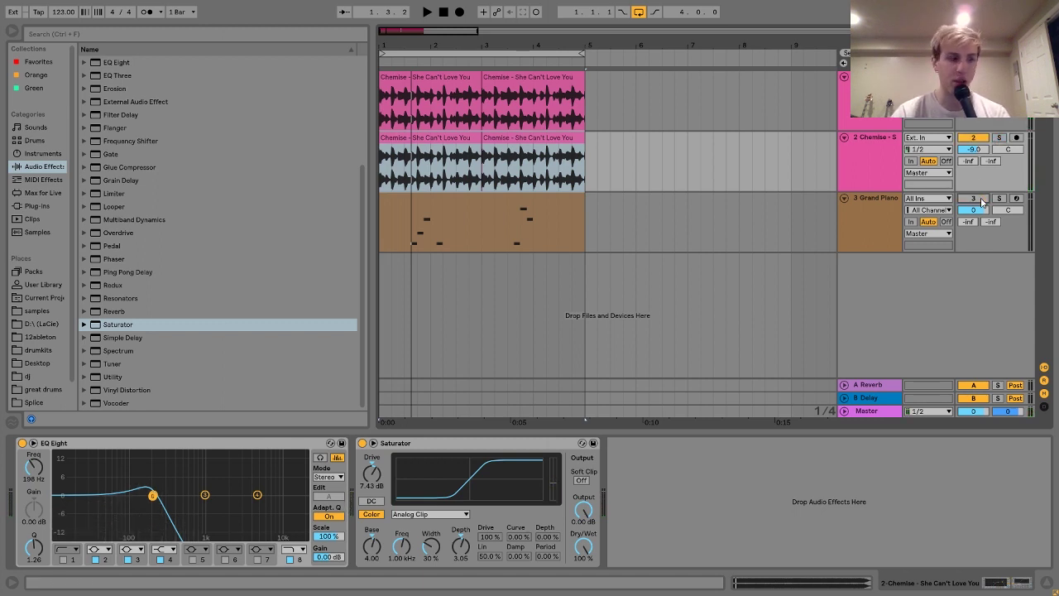
Insert a MIDI track below the copied sample track with the 909 Core Kit, and transpose its Kick 909 to -3 st.
click(852, 163)
key(ctrl+shift+t)
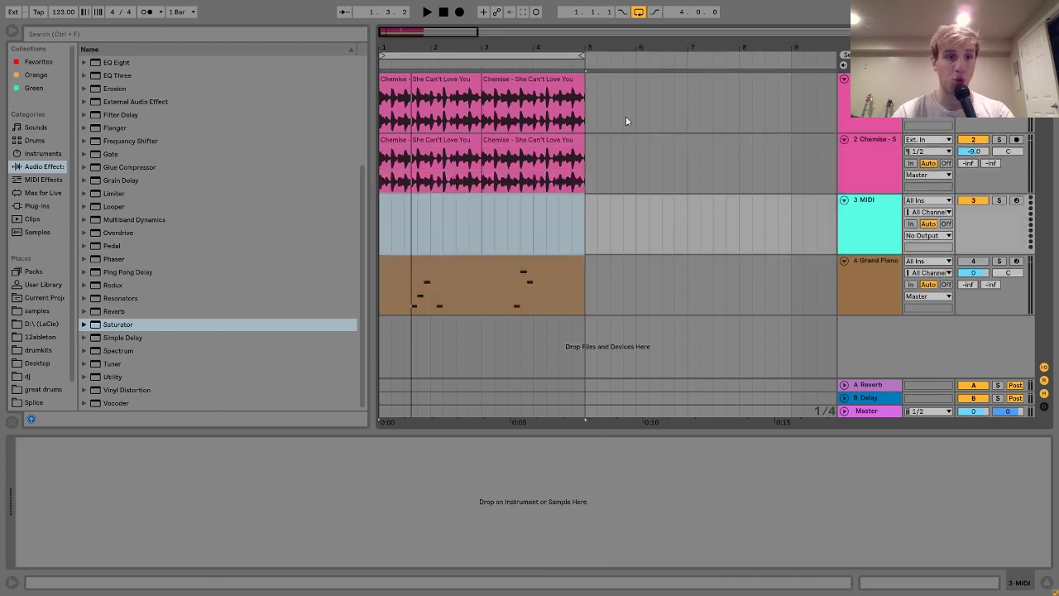
click(34, 141)
drag(120, 193, 422, 215)
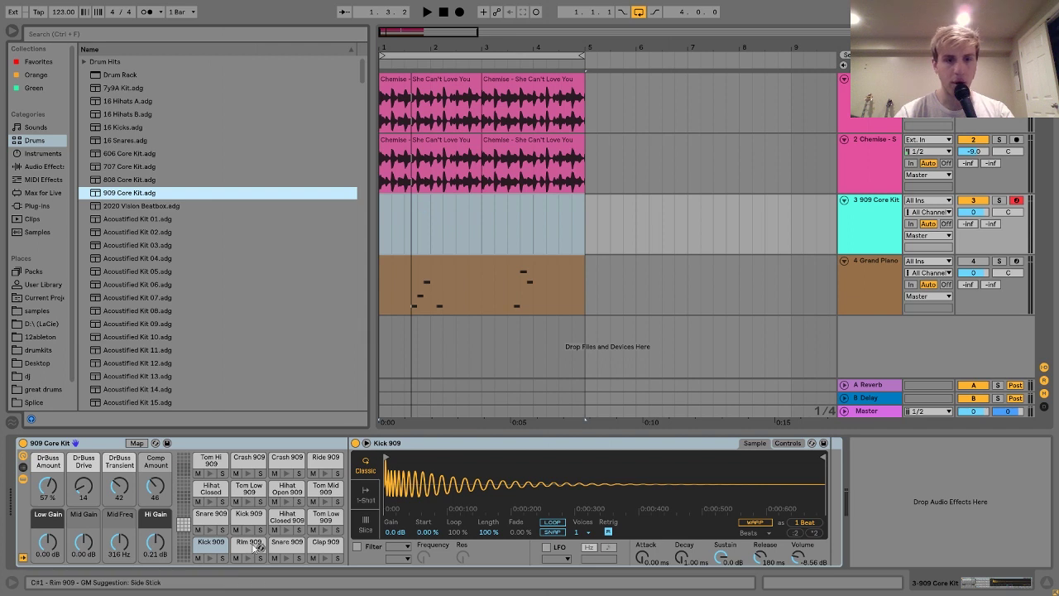
click(784, 444)
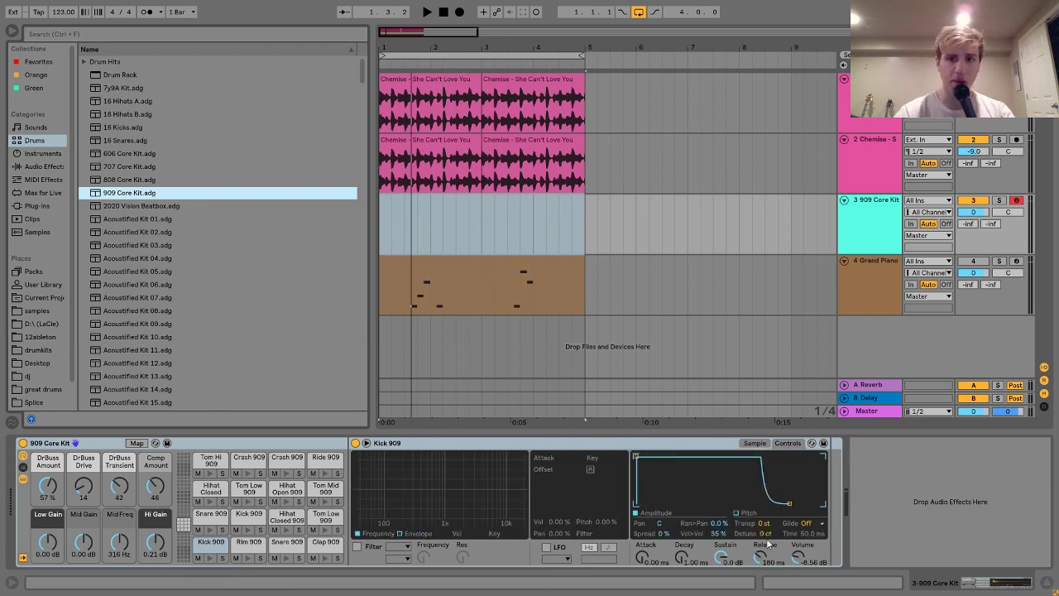
drag(767, 529, 768, 529)
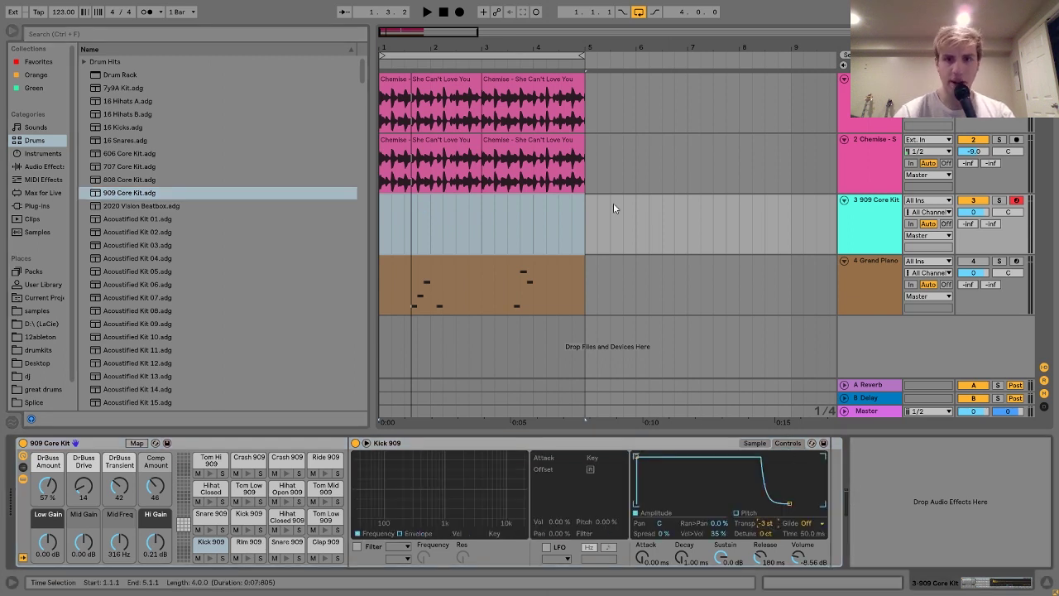
Create a two-bar MIDI clip on the 909 Core Kit track and open its note editor.
click(431, 230)
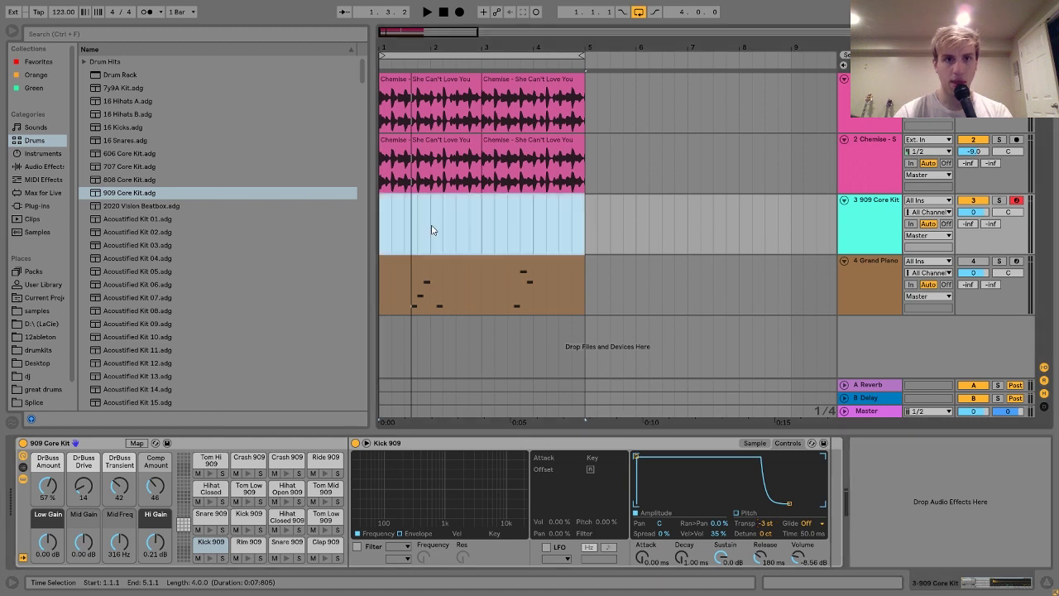
key(ctrl+shift+m)
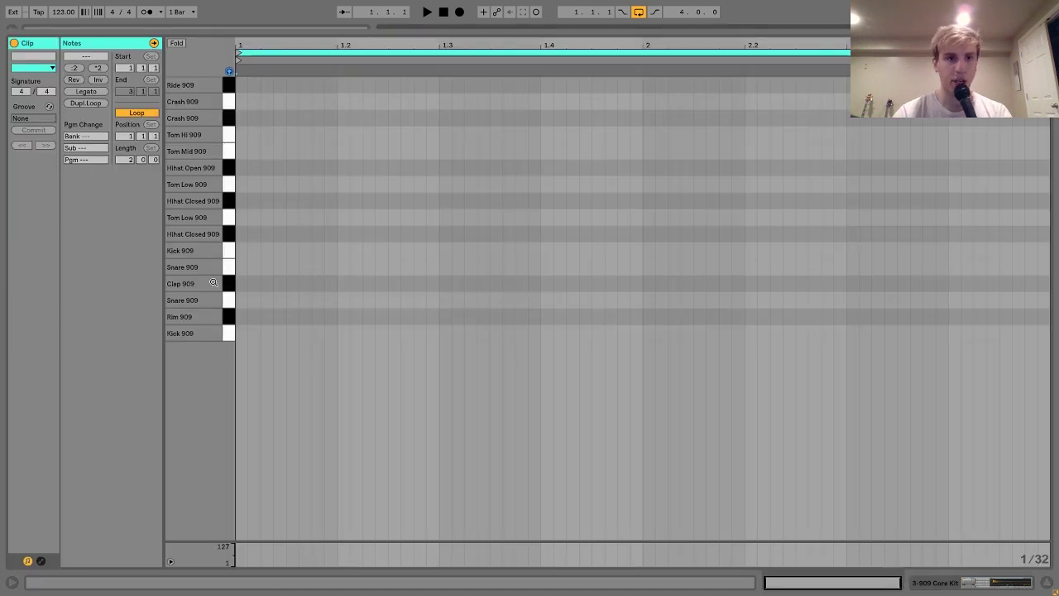
Place a Kick 909 note at 1.1.1, lengthen it to one beat, and repeat it on every beat of the two-bar clip.
double_click(253, 332)
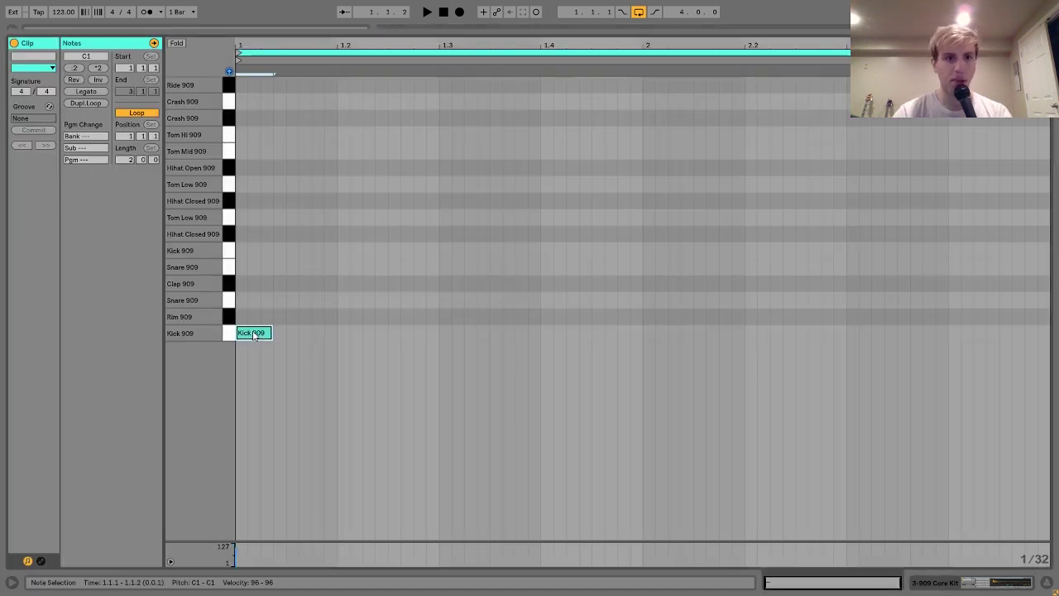
key(shift+Right)
key(shift+Right)
key(shift+Right)
key(ctrl+d)
key(ctrl+d)
key(ctrl+d)
key(ctrl+d)
key(ctrl+d)
key(ctrl+d)
key(ctrl+d)
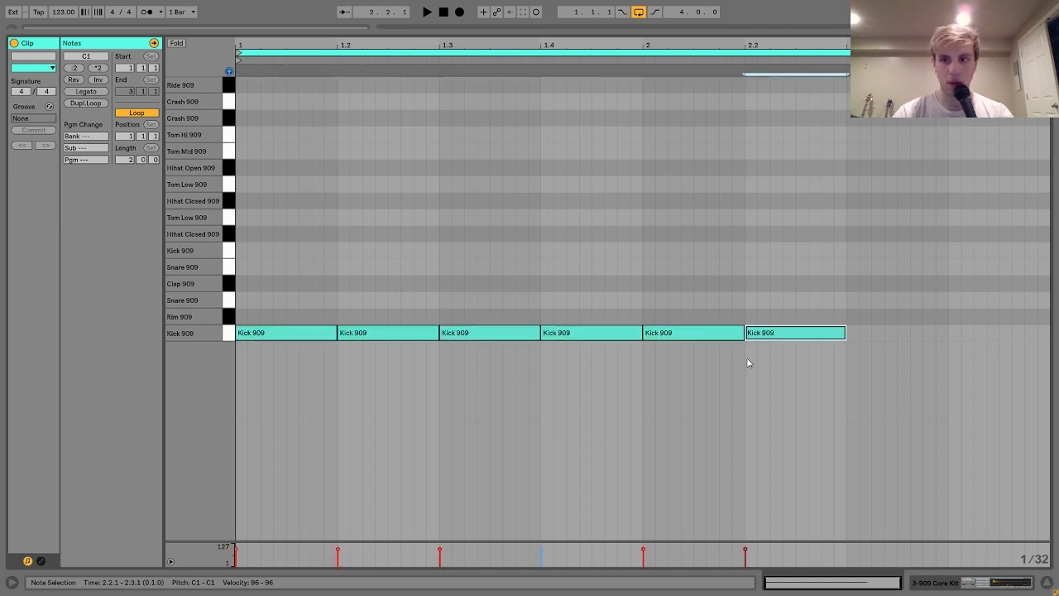
Back in the arrangement, loop the 909 Core Kit clip out to the end of bar 4 and start playback.
key(shift+Tab)
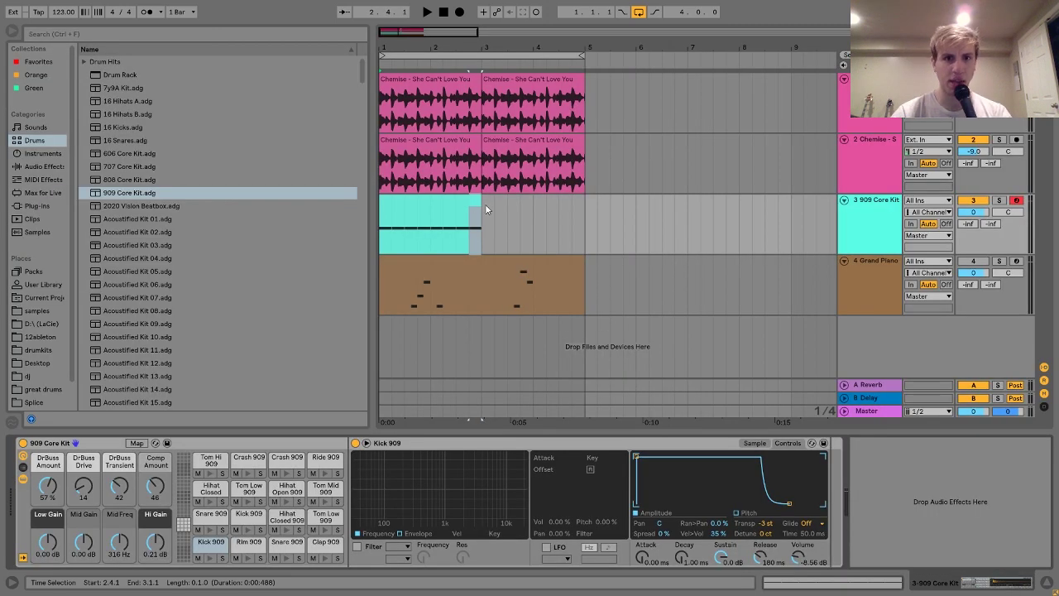
drag(480, 202, 590, 203)
key(space)
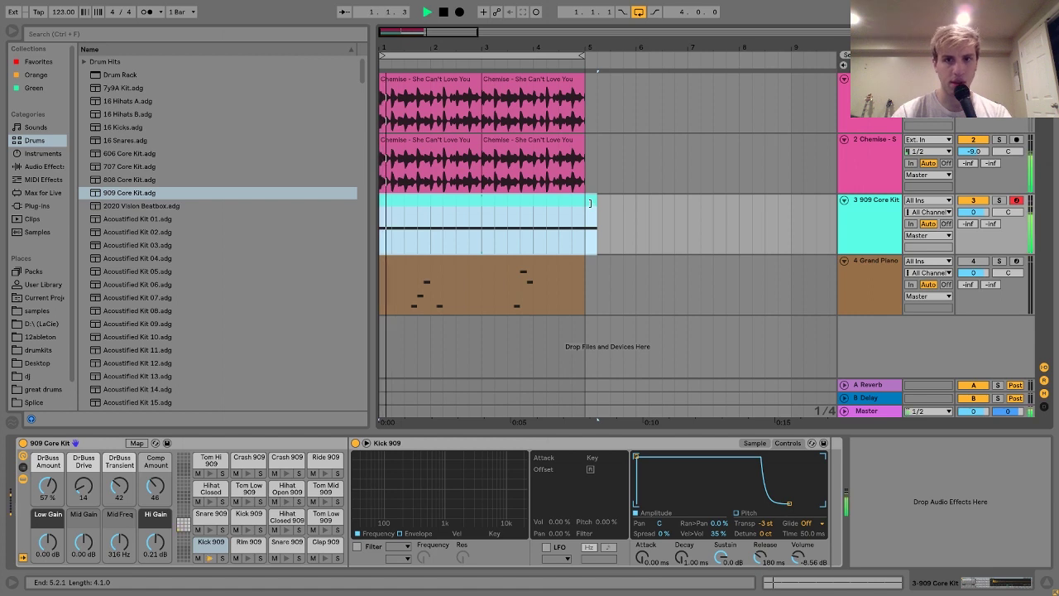
While listening, set the 909 Core Kit track volume to -2.1 dB and the low sample track to -10.3 dB.
click(973, 214)
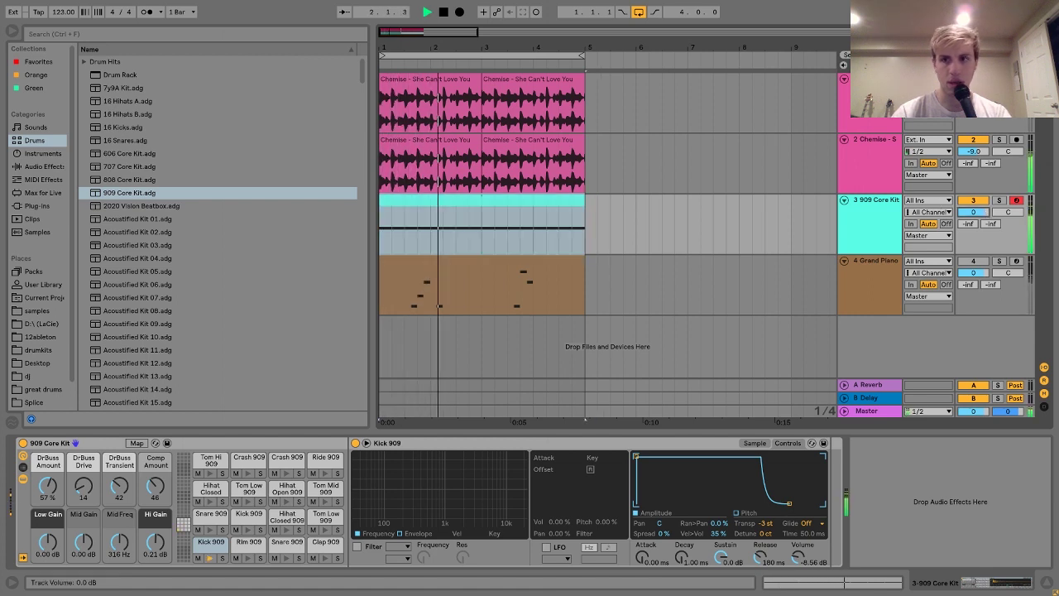
drag(973, 213, 972, 222)
drag(976, 151, 975, 158)
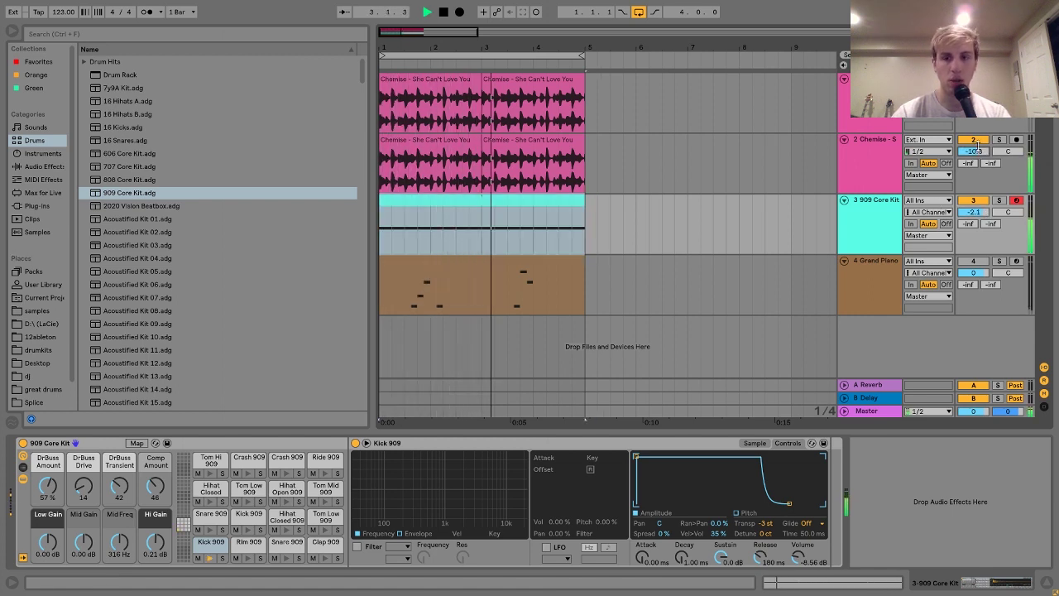
click(877, 166)
click(881, 228)
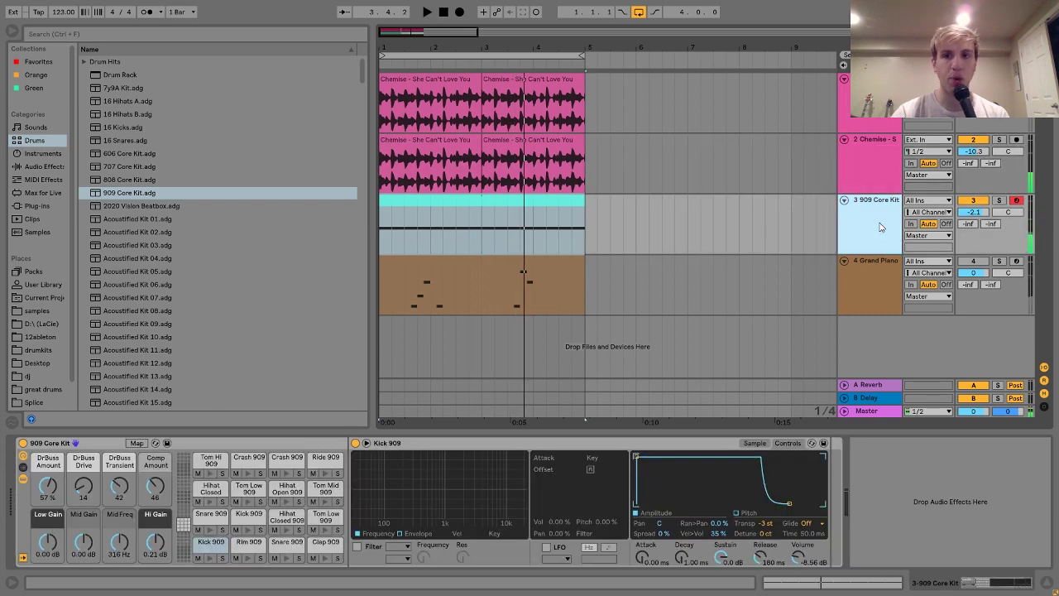
In the 909 clip's notes, add an eighth-note closed hi-hat at 1.1.1 and an eighth-note open hi-hat at 1.1.3.
double_click(493, 207)
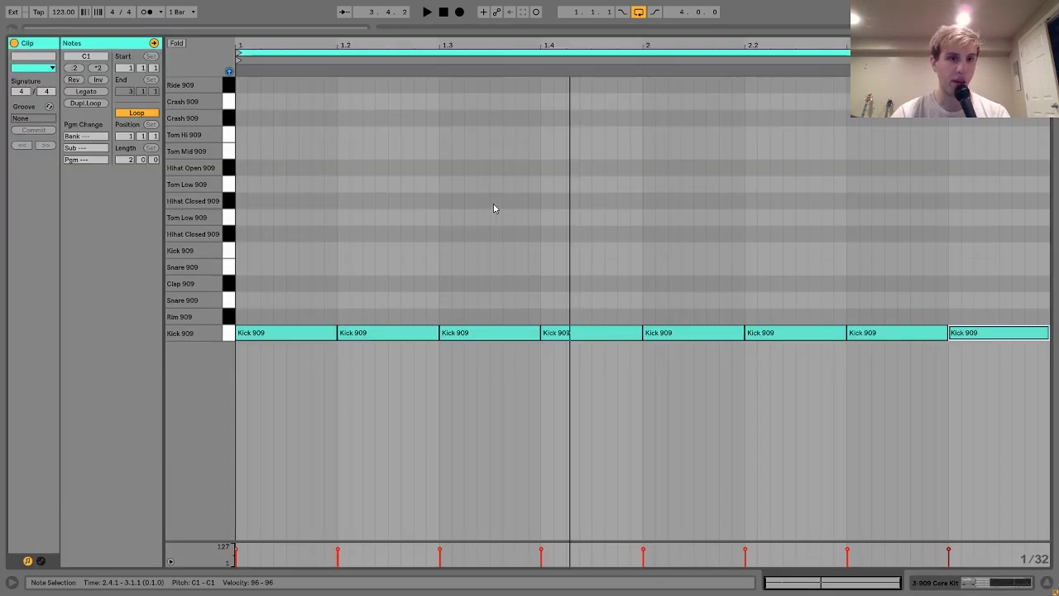
double_click(240, 239)
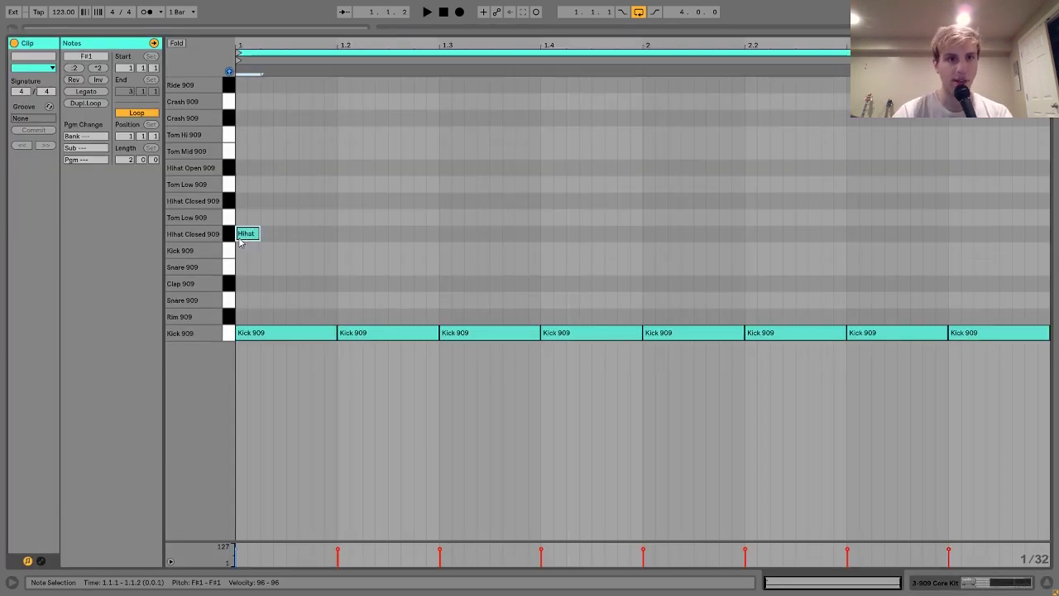
key(ctrl+d)
key(Up)
key(Up)
key(Up)
key(Up)
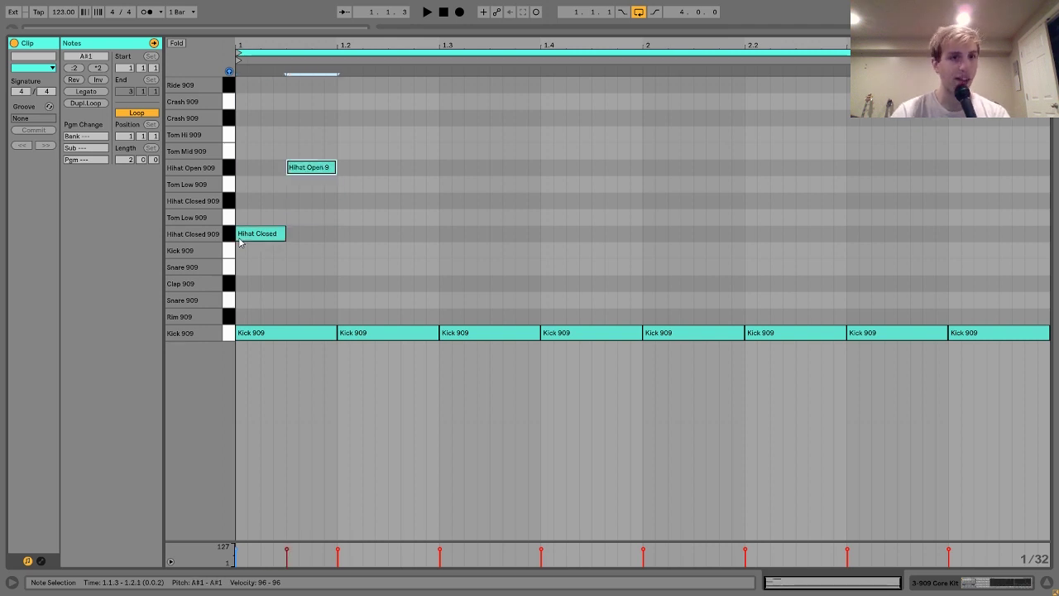
Copy the open hi-hat to 1.2.3 and add a closed hi-hat at 1.2.1.
key(ctrl+d)
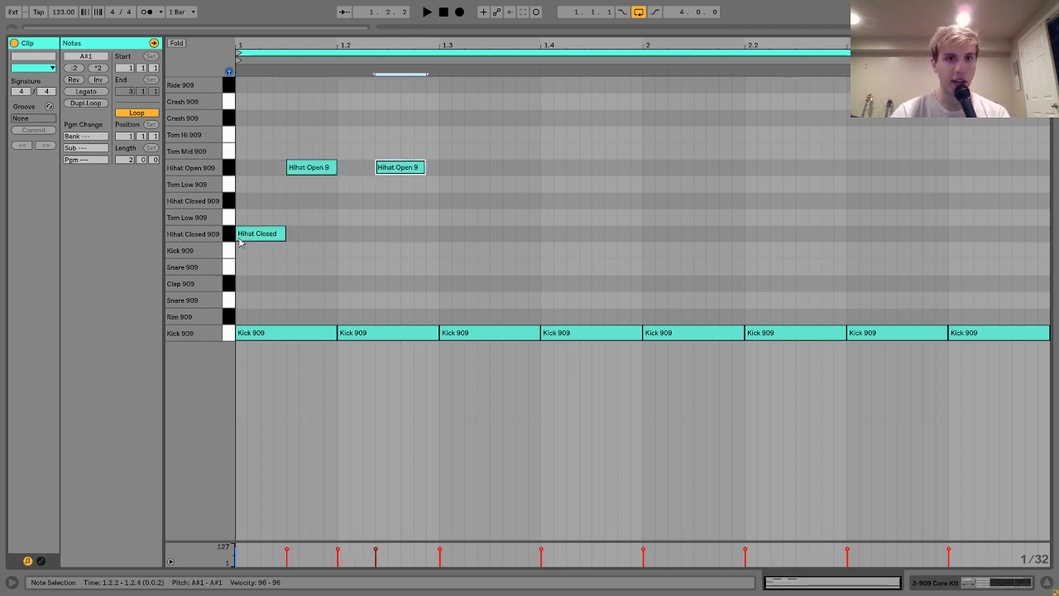
key(Right)
double_click(346, 240)
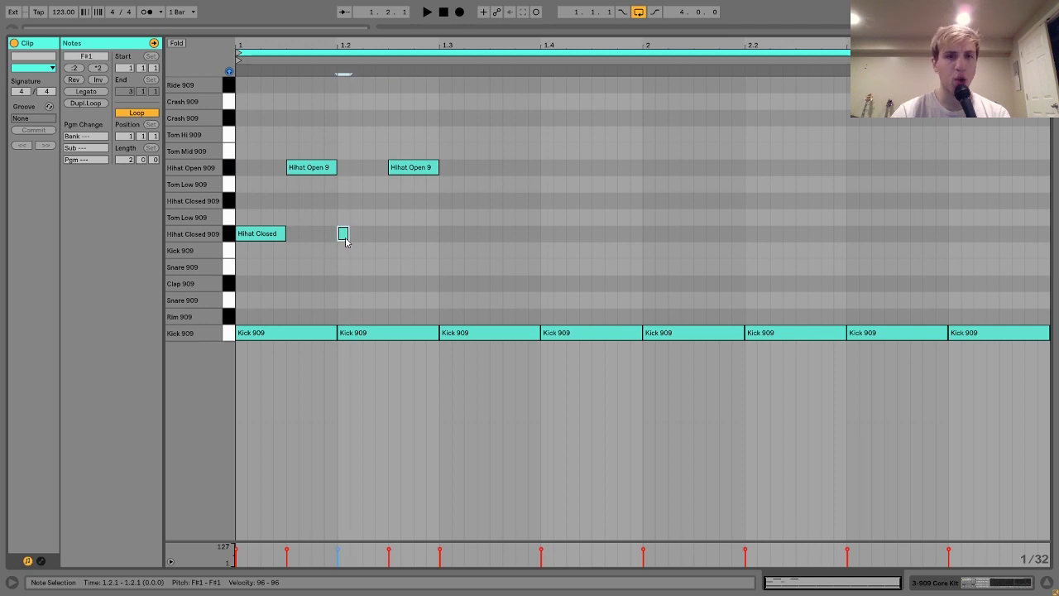
Try a repeated sixteenth-note closed hi-hat at 1.2.2, listen to it, and delete it.
key(ctrl+d)
key(space)
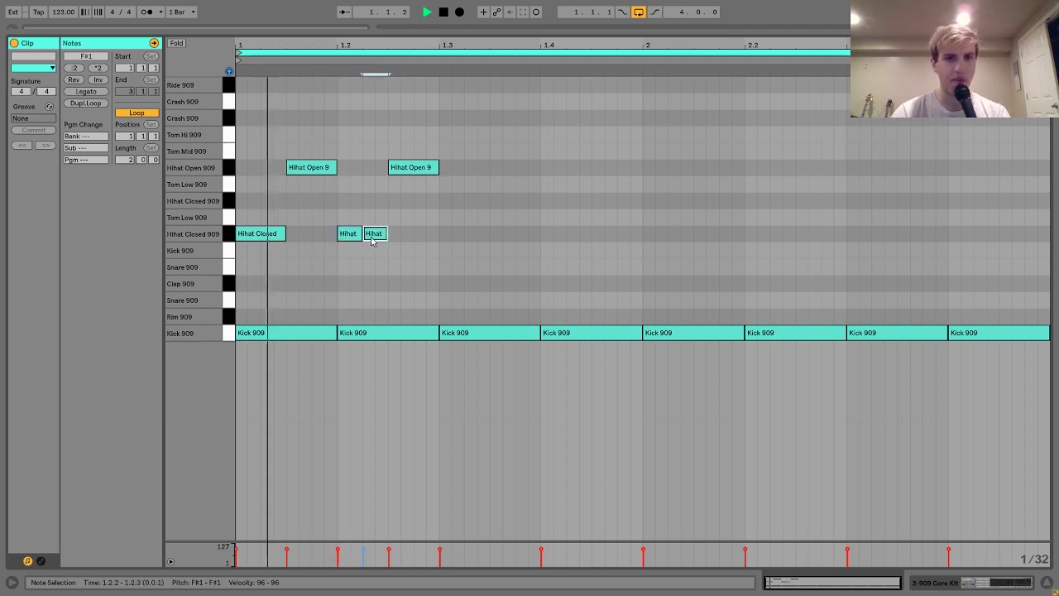
double_click(375, 235)
key(space)
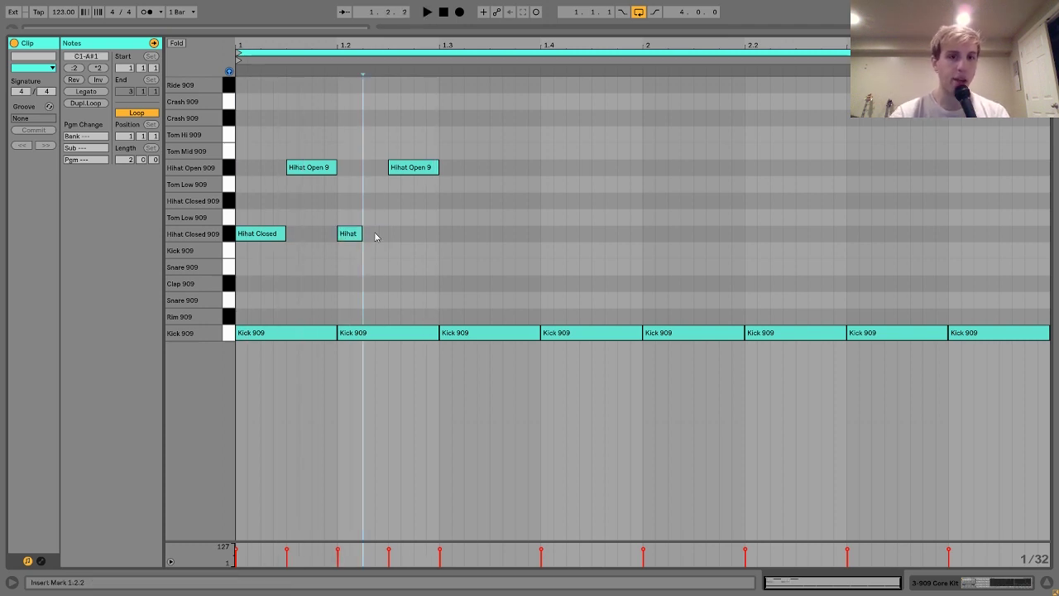
Copy the sixteenth-note closed hi-hat off the grid to just after 1.2.4 and again to just after 1.3.2.
drag(353, 239, 428, 241)
key(space)
key(space)
key(ctrl+d)
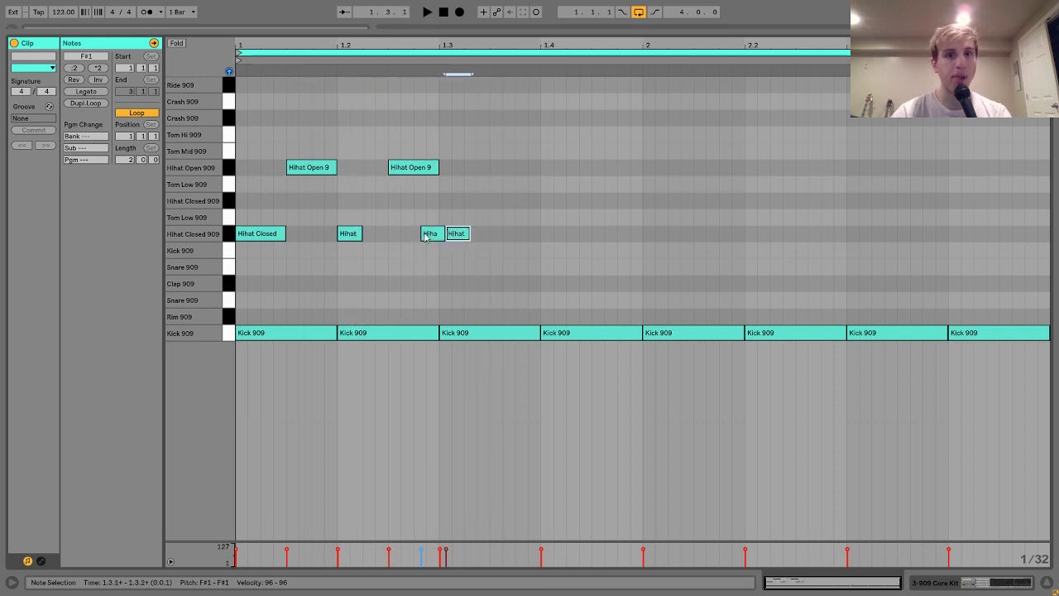
key(Right)
Duplicate the last closed hi-hat onto the Hihat Open 909 row at 1.3.3, and lengthen it to an eighth note.
key(ctrl+d)
key(Up)
key(Up)
key(Up)
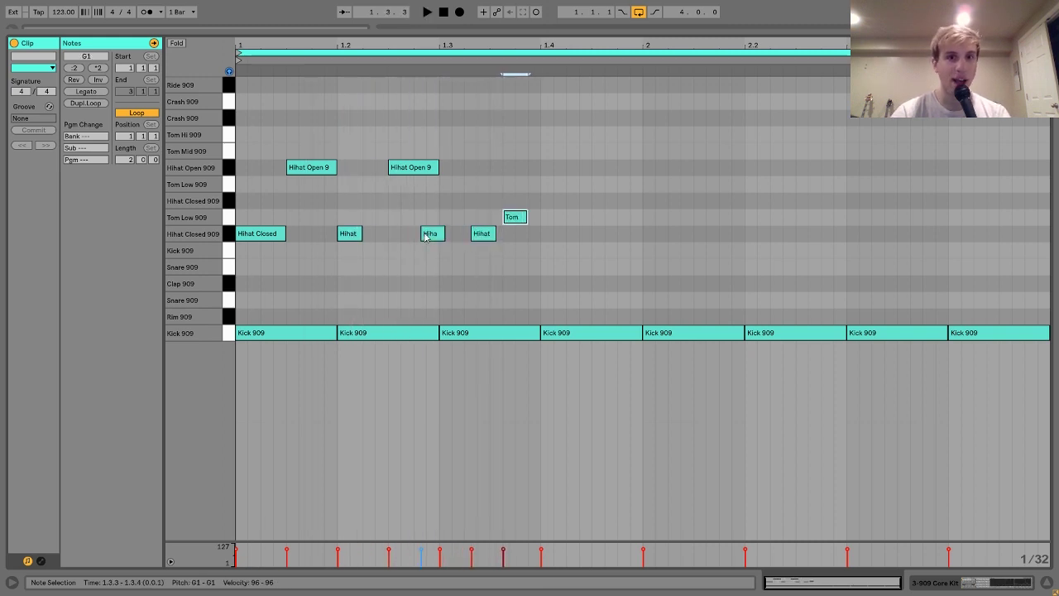
key(Up)
key(Up)
key(Left)
key(Down)
key(space)
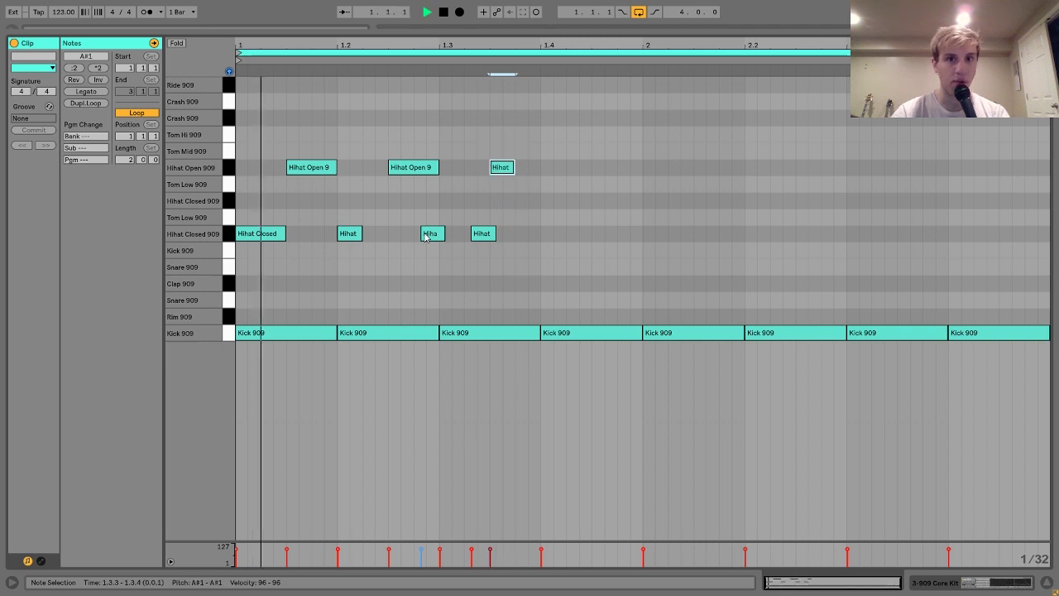
key(shift+Right)
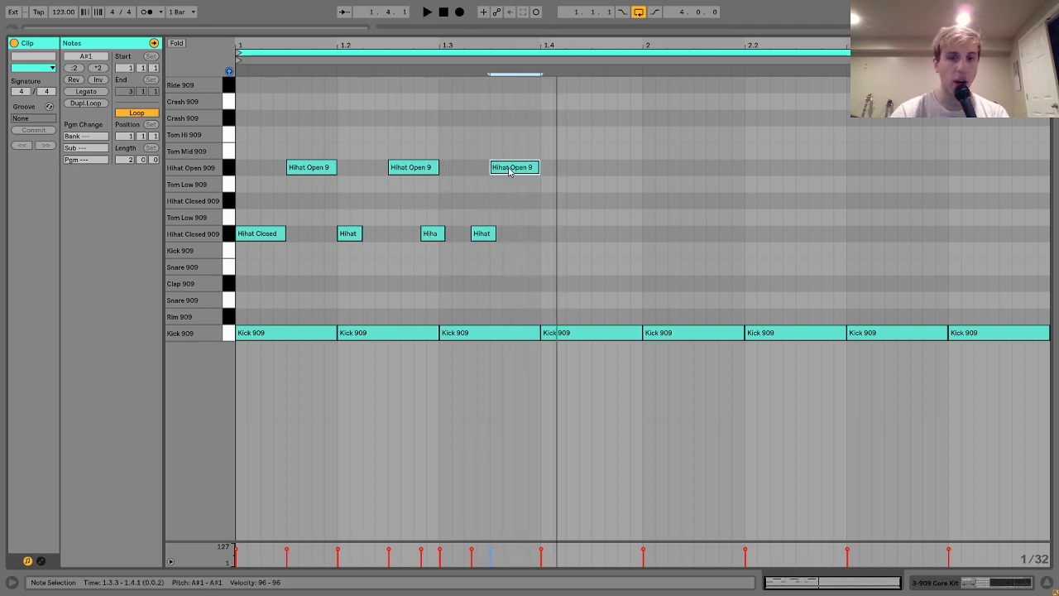
Fill beat 1.4 with a closed hi-hat at 1.4.1, a sixteenth-note open one at 1.4.3, and a G#1 closed one just after 1.4.4.
drag(509, 169, 610, 172)
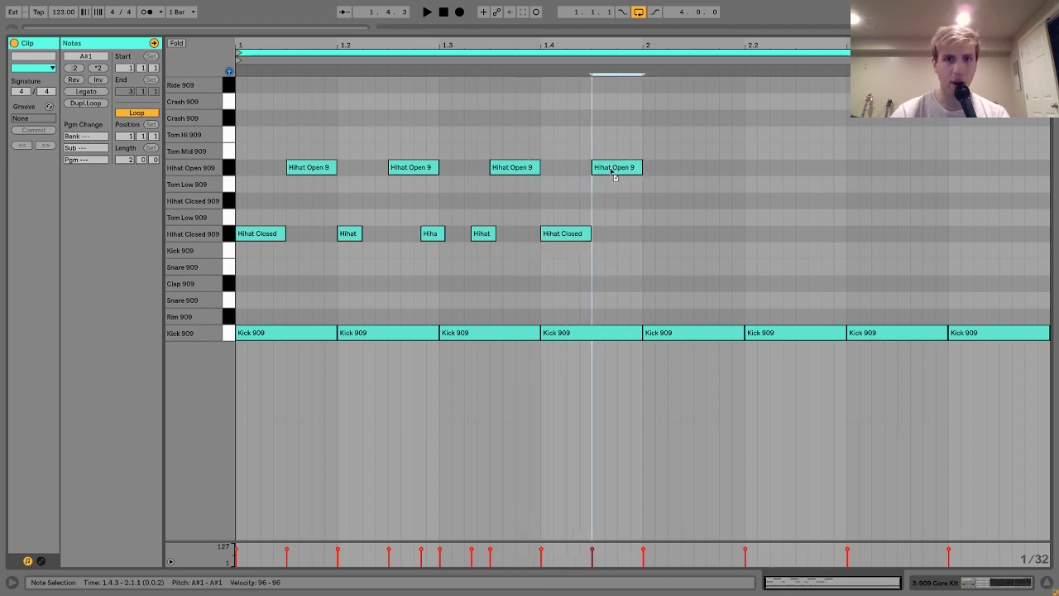
key(shift+Left)
key(Down)
key(Down)
key(Down)
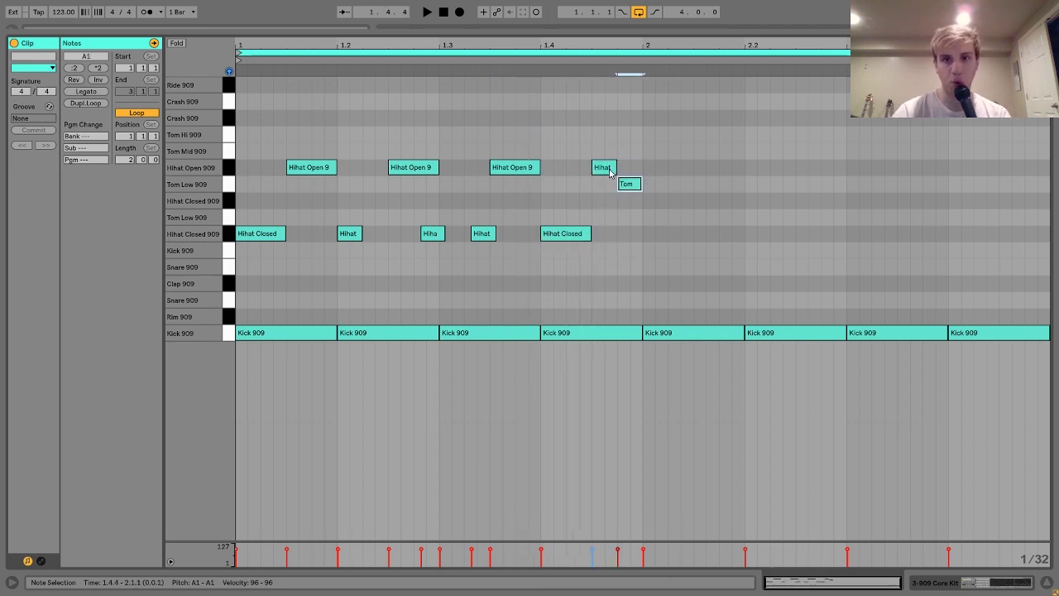
key(Up)
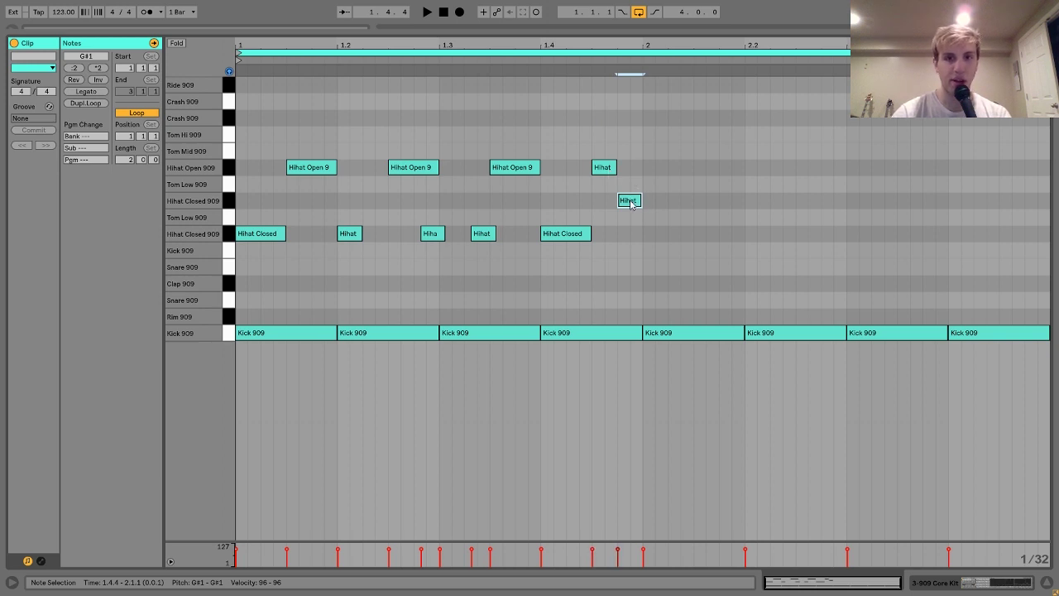
drag(630, 204, 640, 201)
key(space)
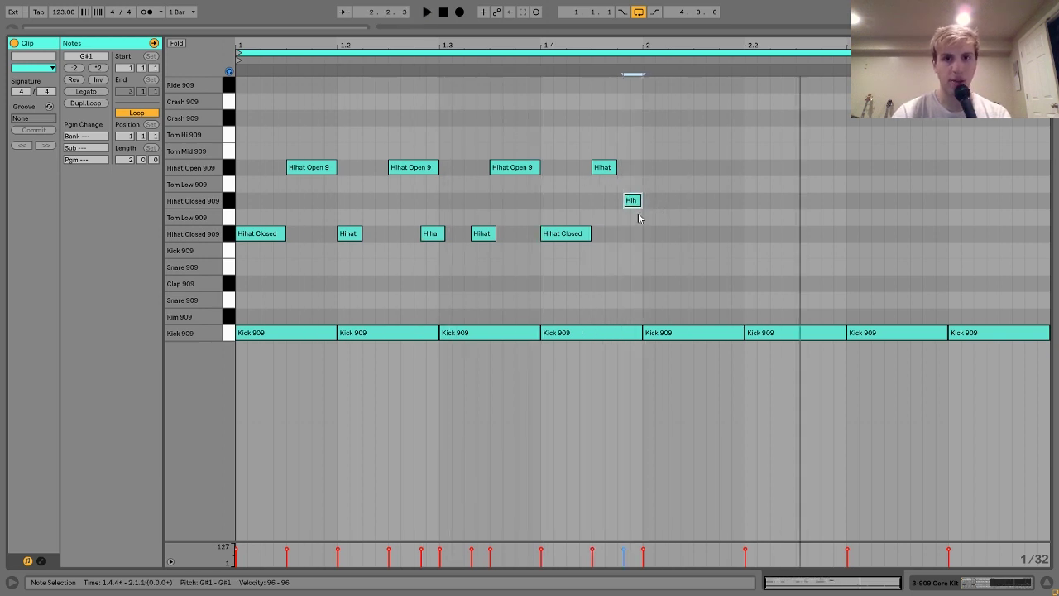
Duplicate the one-bar hi-hat pattern into bar 2, add a short closed hi-hat just before 2.4.1, and listen to the result.
drag(638, 278, 228, 118)
key(ctrl+d)
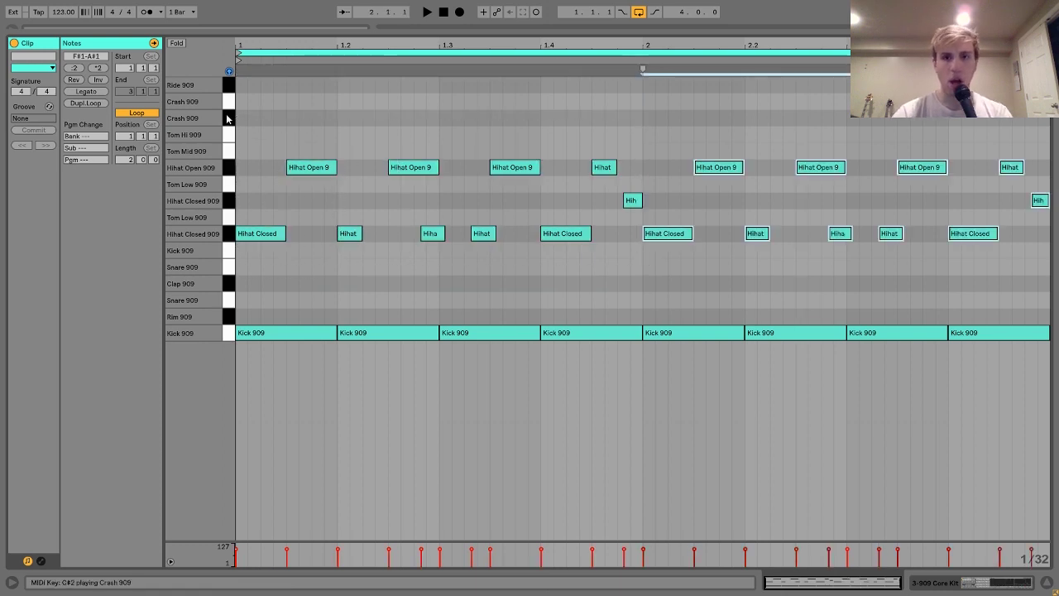
click(765, 209)
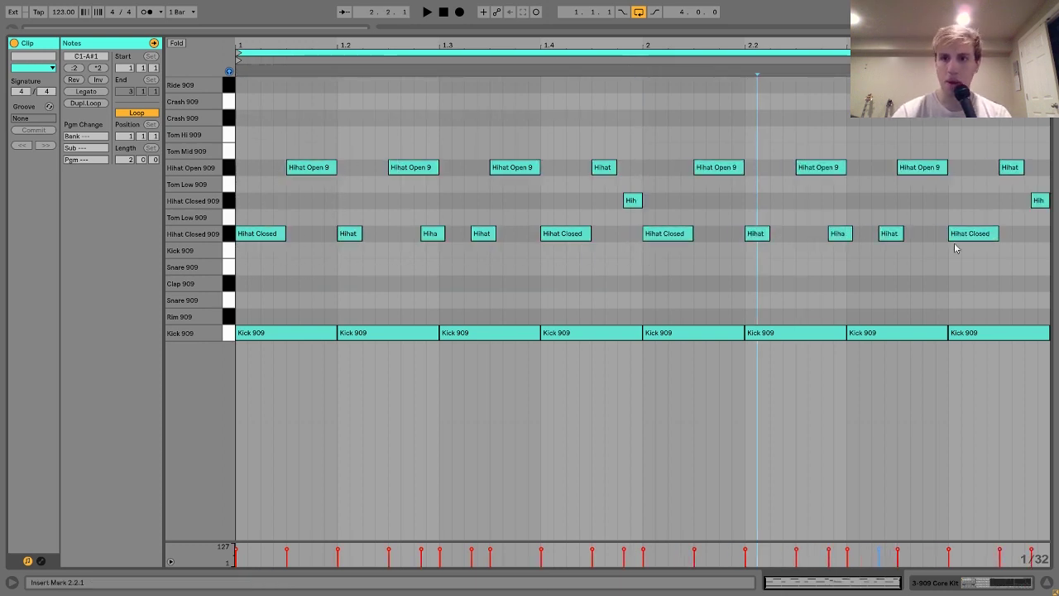
mouse_move(968, 241)
mouse_down()
mouse_move(939, 239)
mouse_move(958, 239)
mouse_up()
key(space)
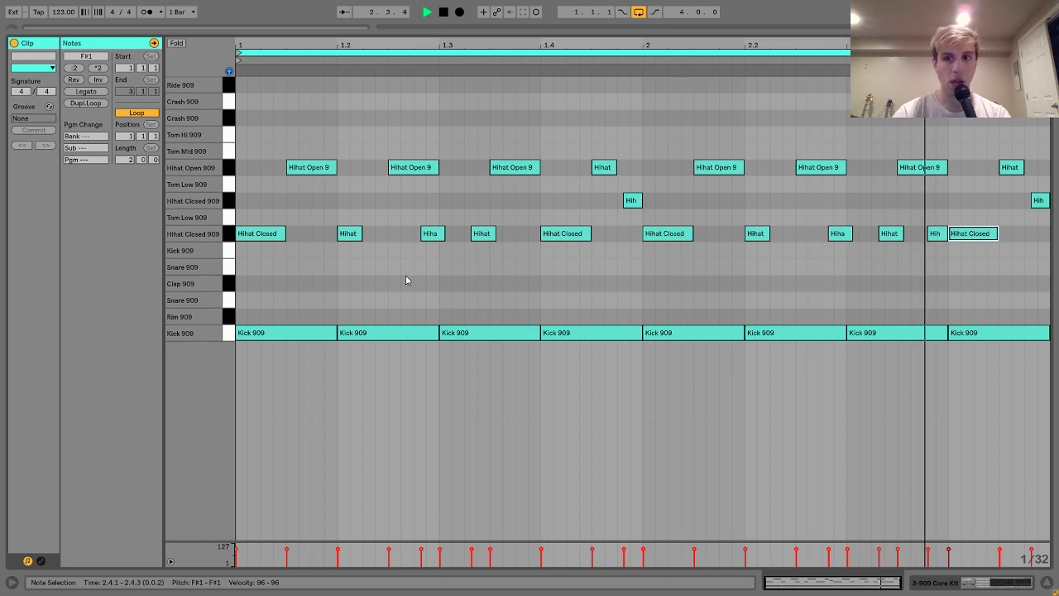
key(space)
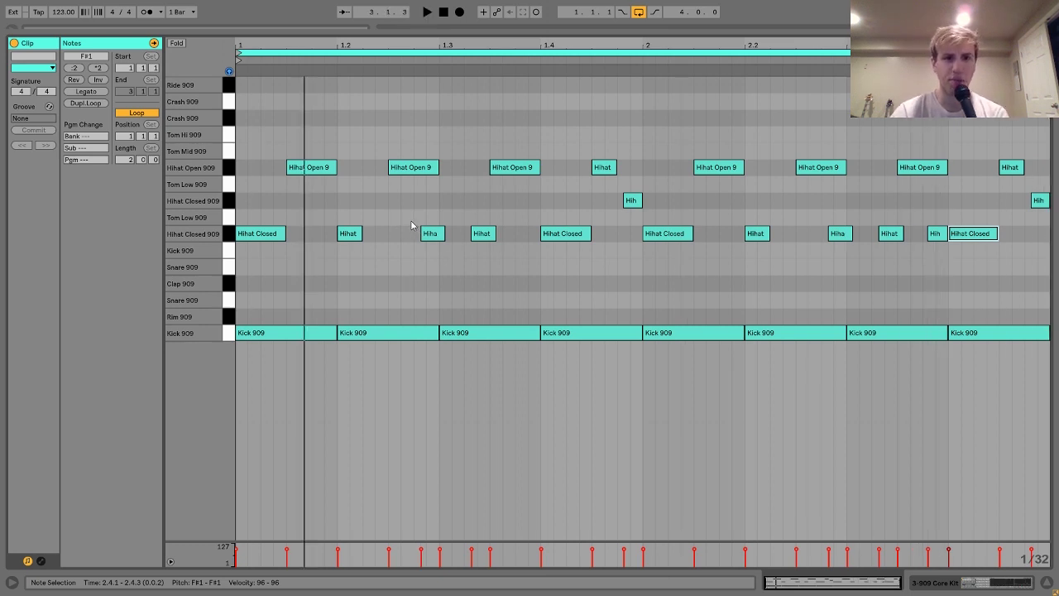
Try quantizing all notes in the clip, and undo the quantization.
drag(411, 226, 489, 259)
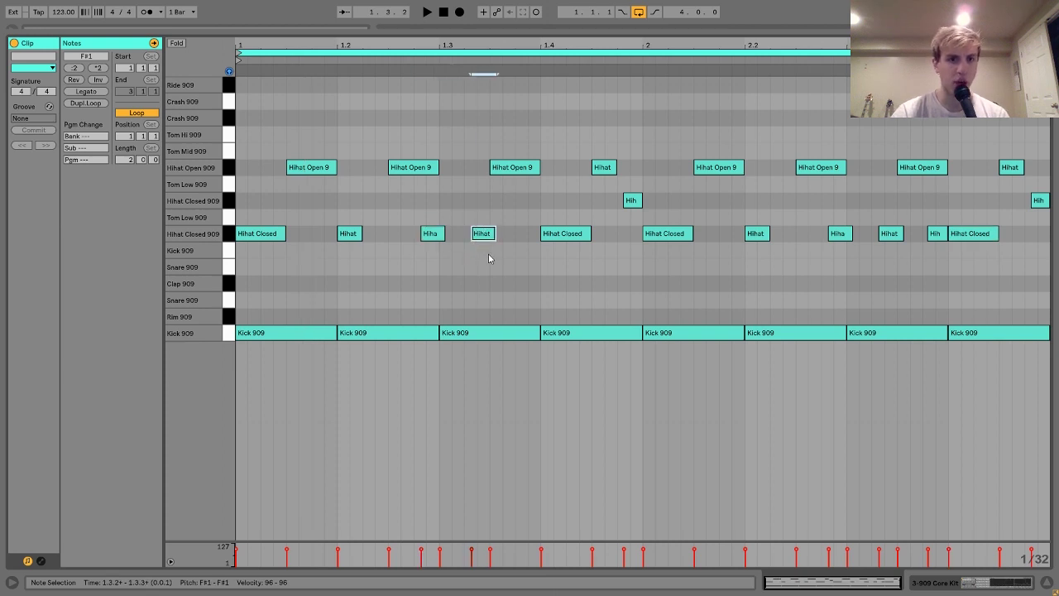
key(space)
key(ctrl+a)
key(ctrl+u)
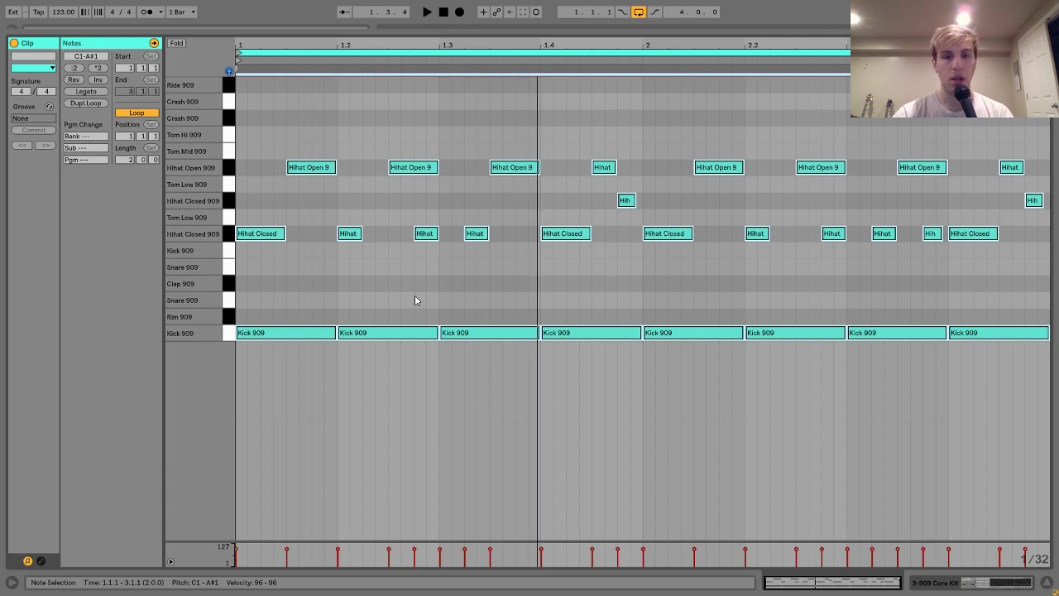
key(ctrl+z)
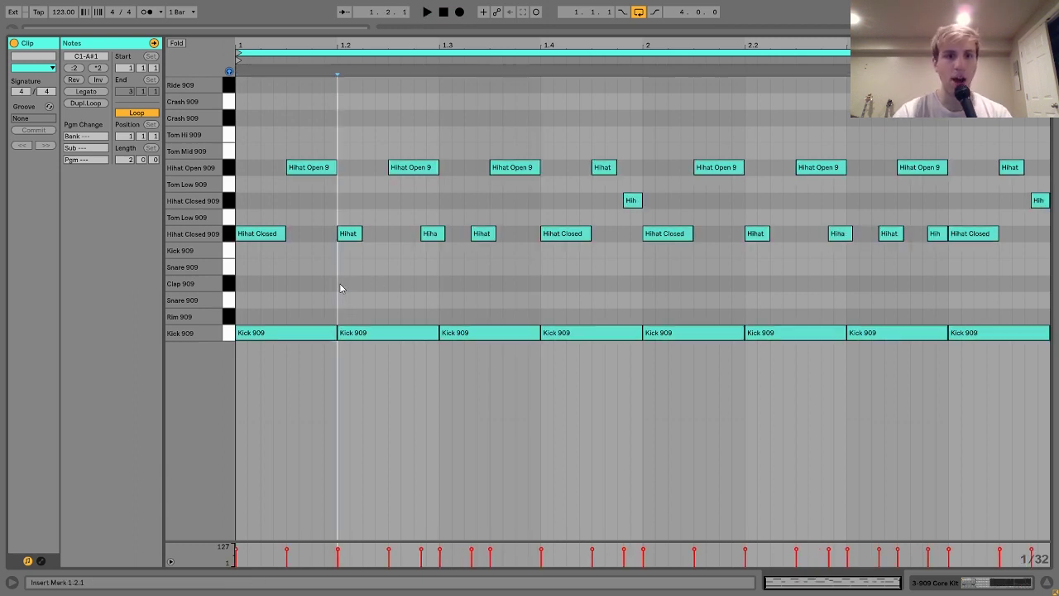
Add one-beat Clap 909 notes on beats 2 and 4 of both bars, and play the drums.
double_click(340, 284)
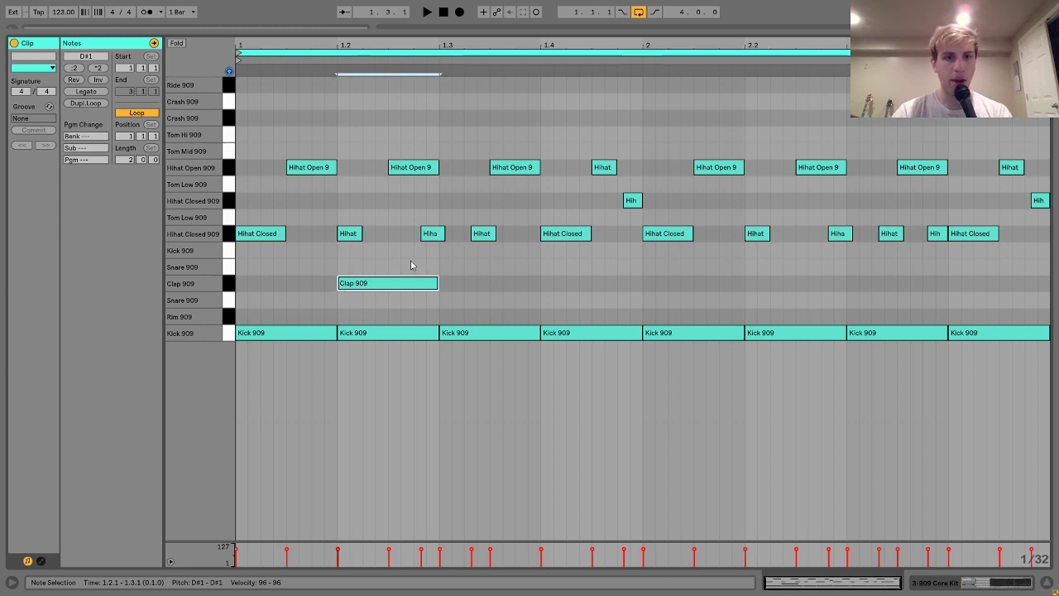
drag(411, 265, 281, 341)
key(ctrl+d)
key(ctrl+d)
key(ctrl+d)
key(space)
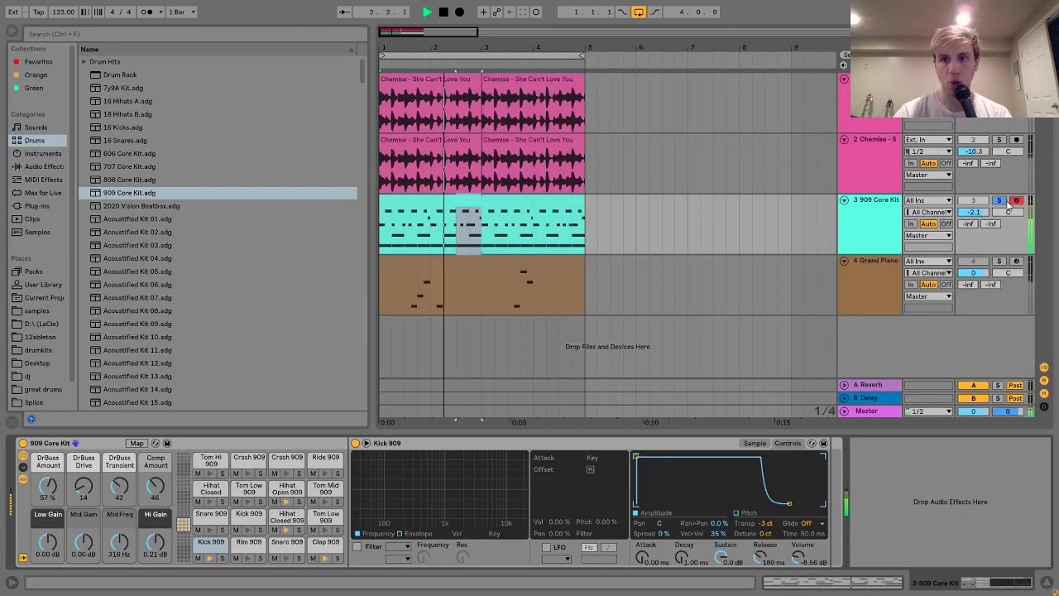
Stop playback and add a Compressor after the Saturator on the low sample track.
click(803, 176)
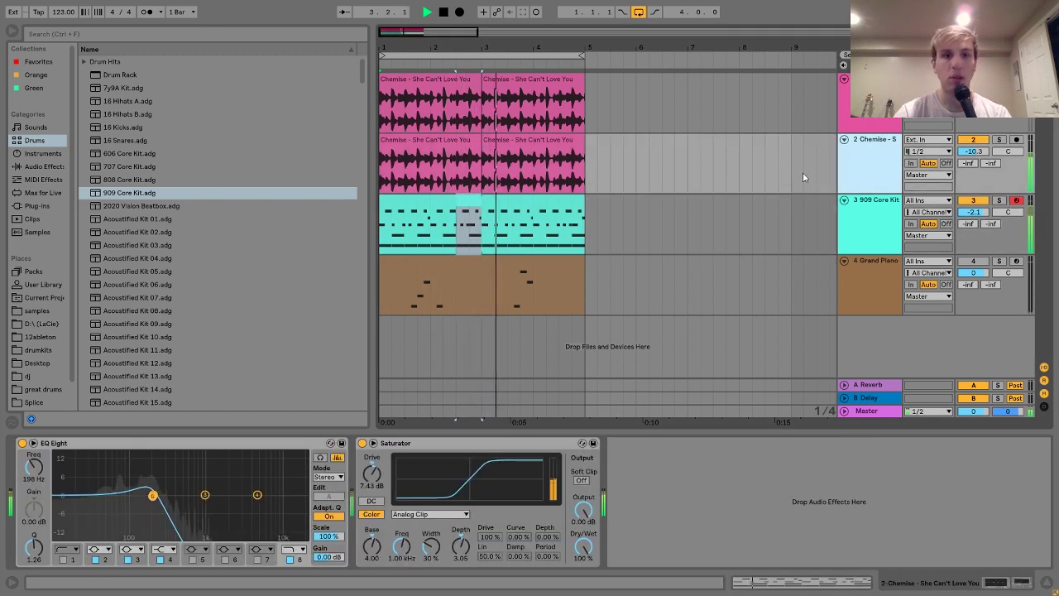
key(space)
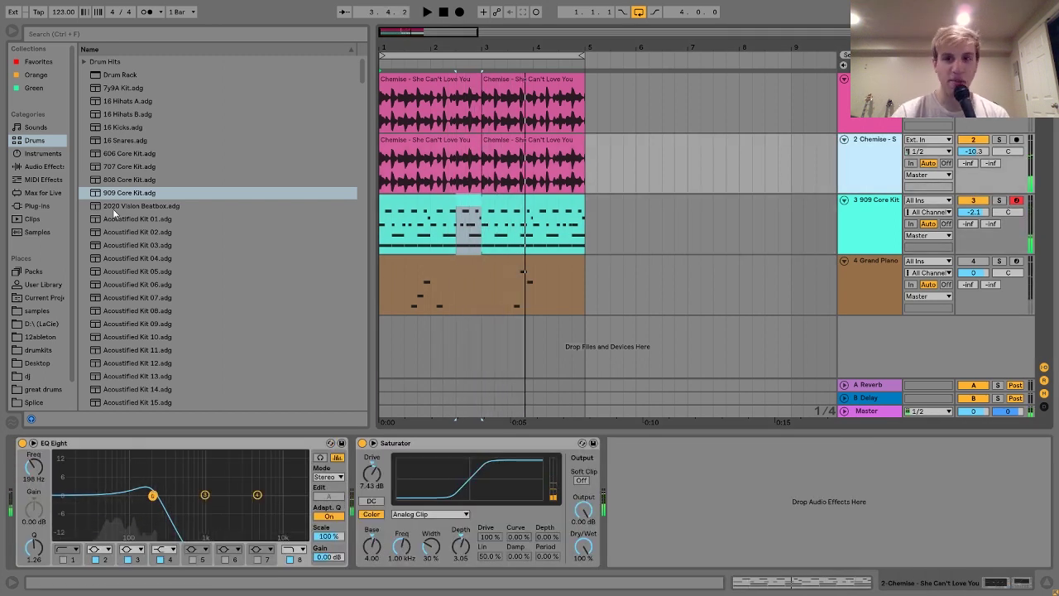
click(43, 166)
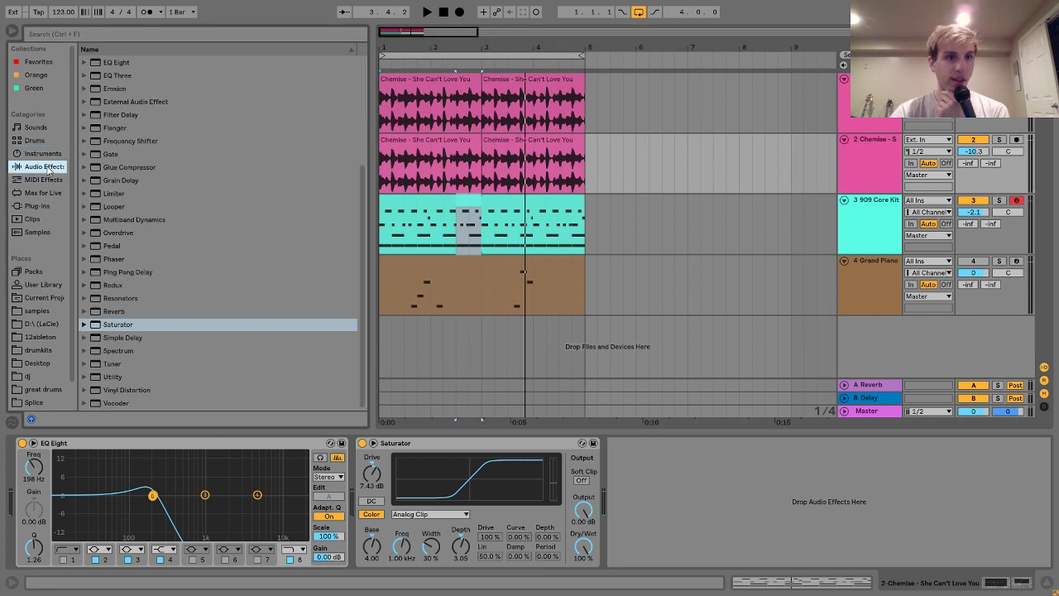
scroll(156, 146, up, 5)
double_click(124, 156)
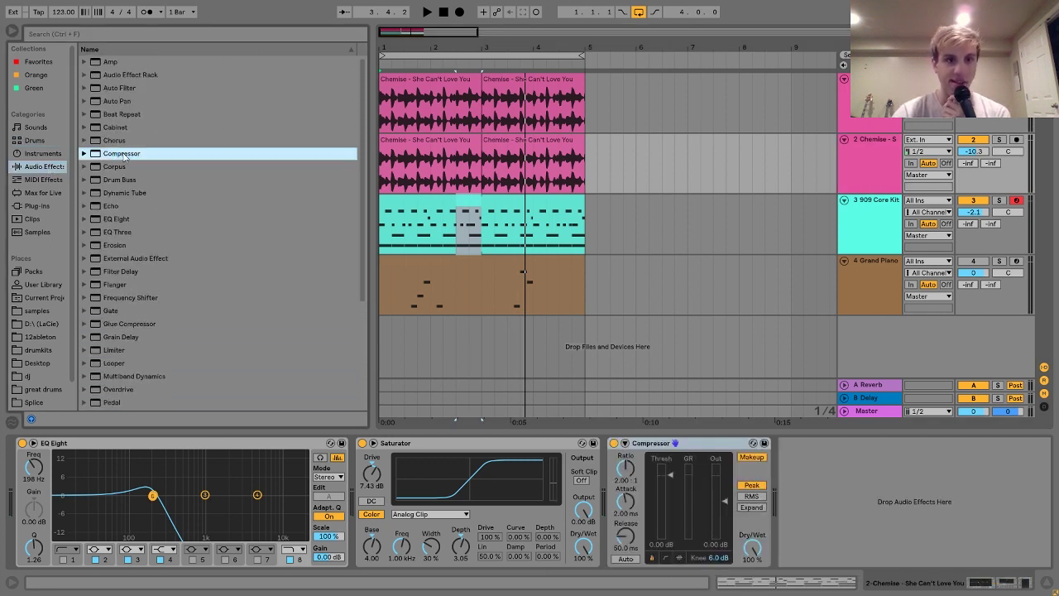
Enable Sidechain on the low sample track's Compressor, with the 909 Core Kit's Kick 909 Post FX as its source.
click(625, 444)
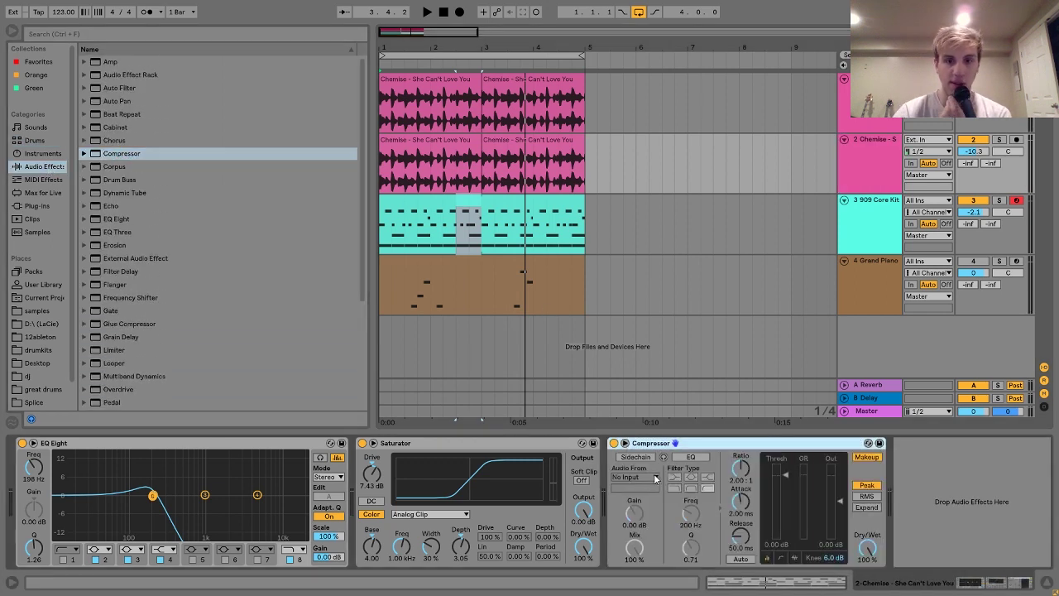
click(636, 458)
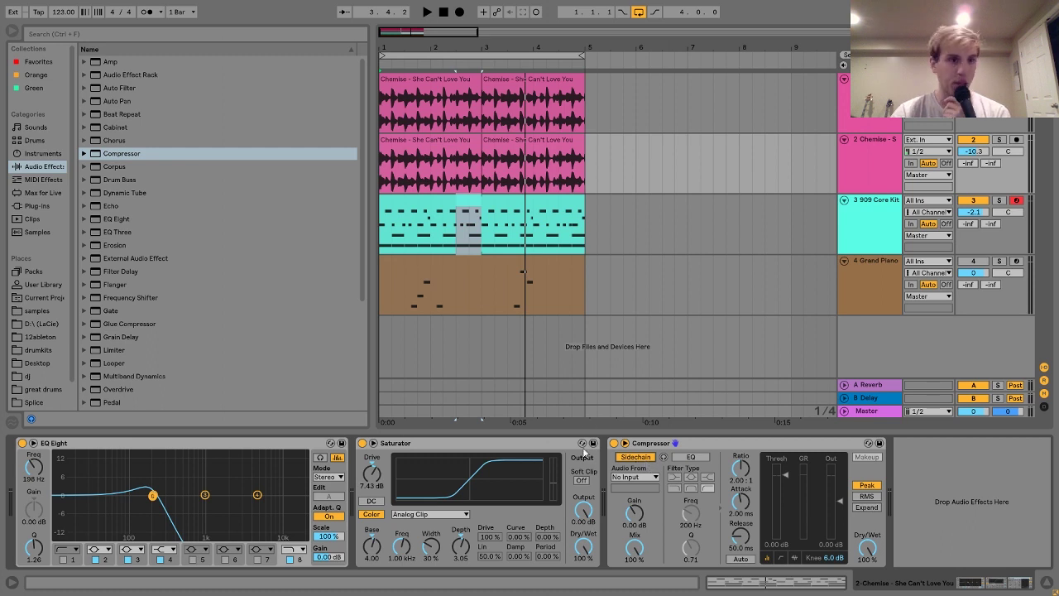
click(643, 473)
key(Escape)
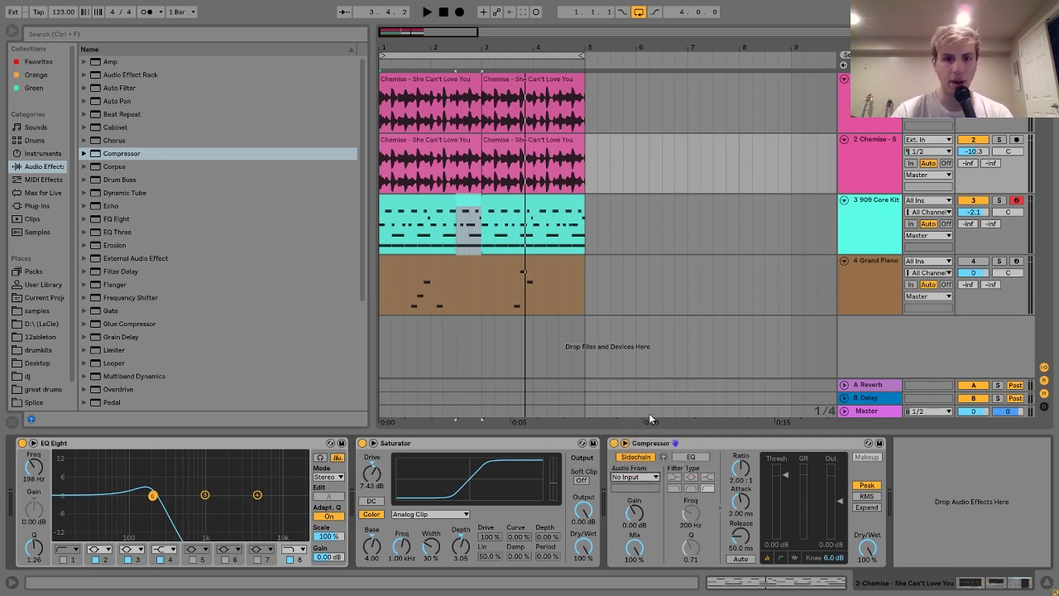
click(654, 487)
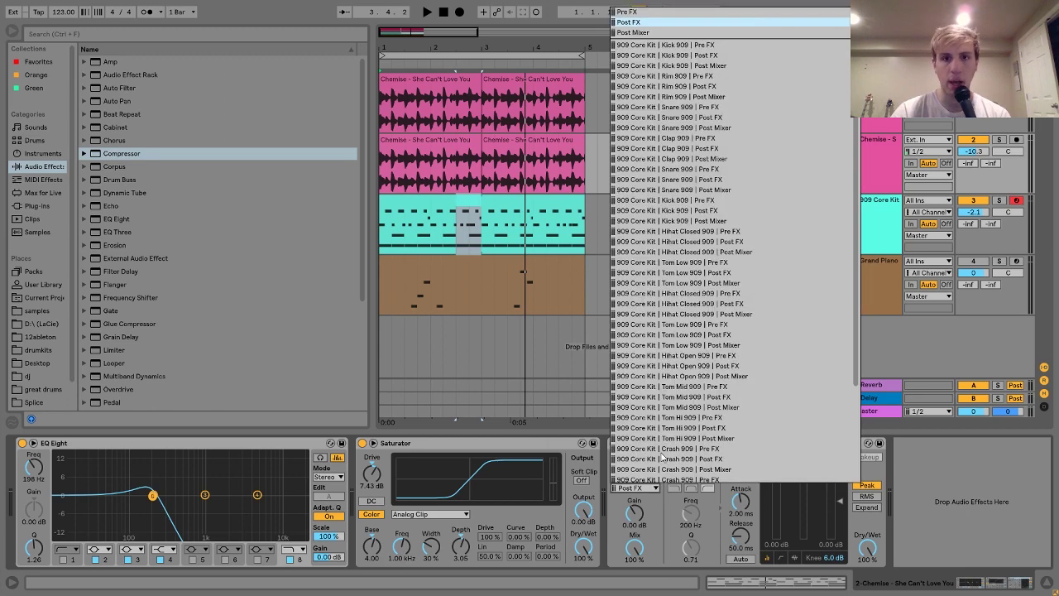
click(677, 59)
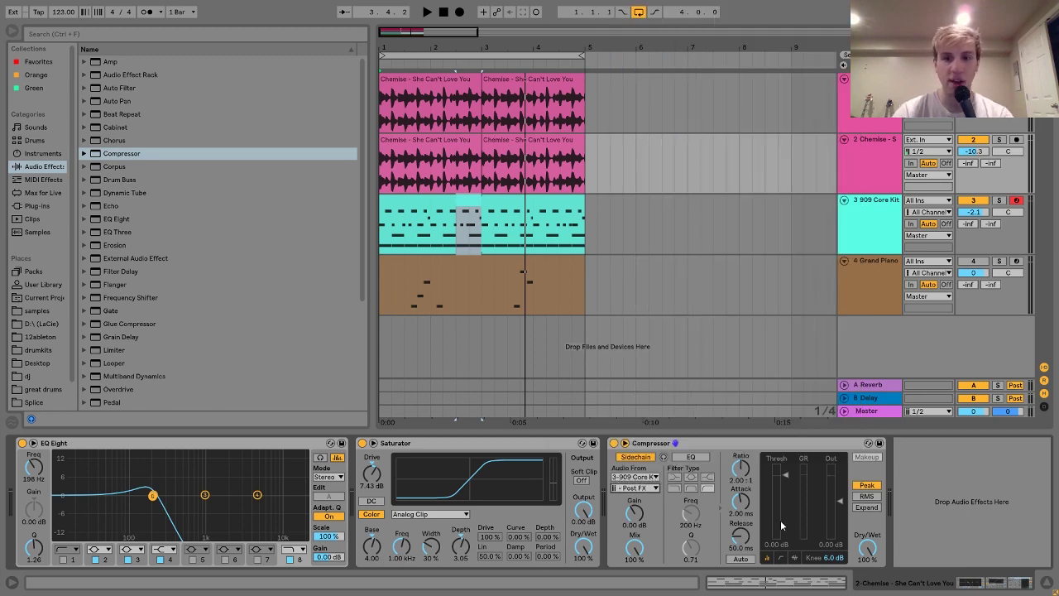
Set the Compressor's threshold to -20.1 dB during playback and lower the drum track's volume to -5.2 dB.
key(space)
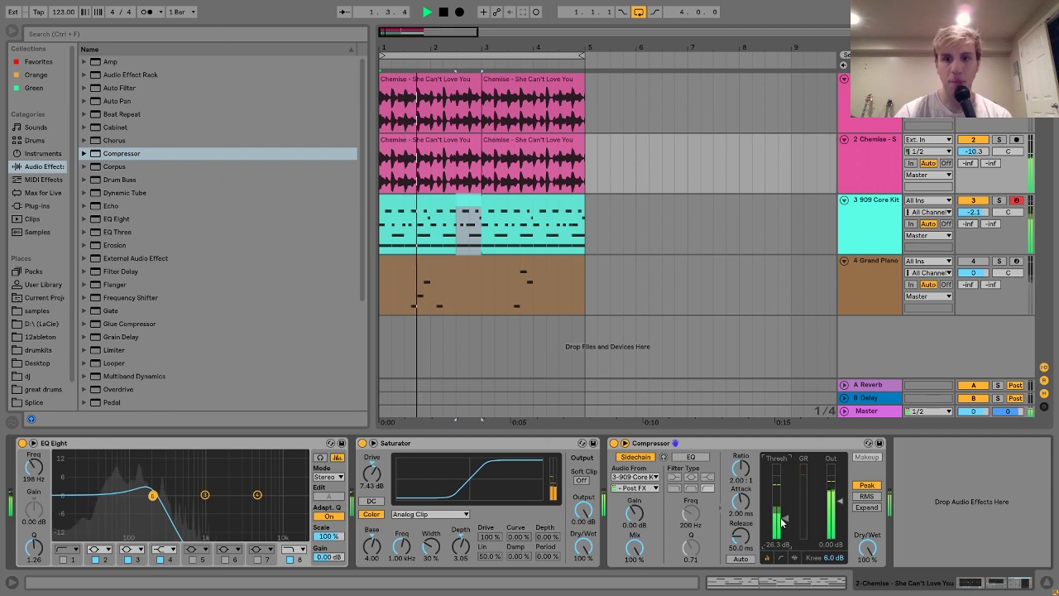
drag(782, 520, 782, 511)
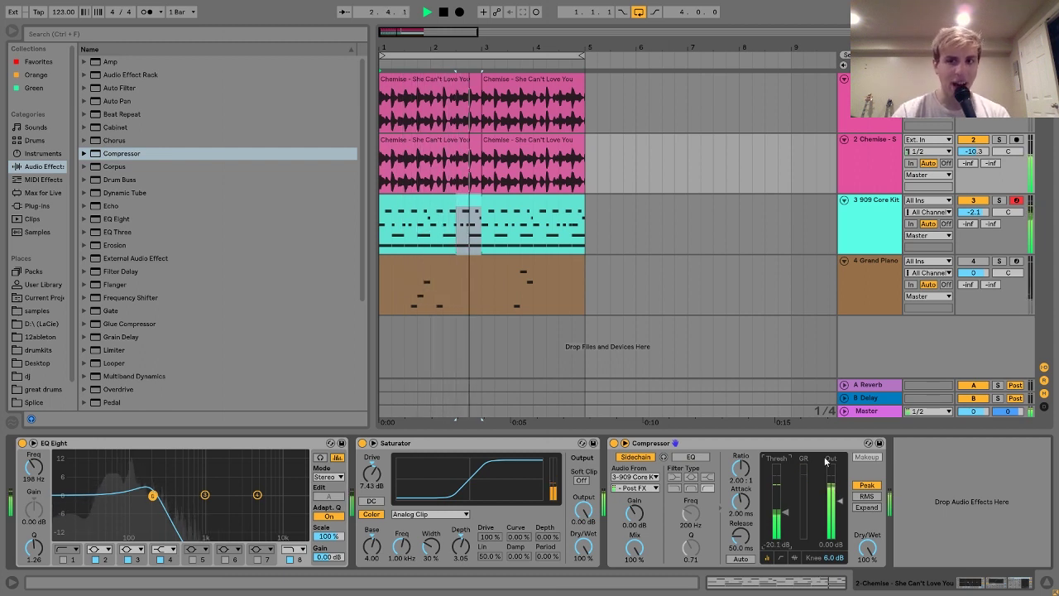
drag(973, 212, 973, 221)
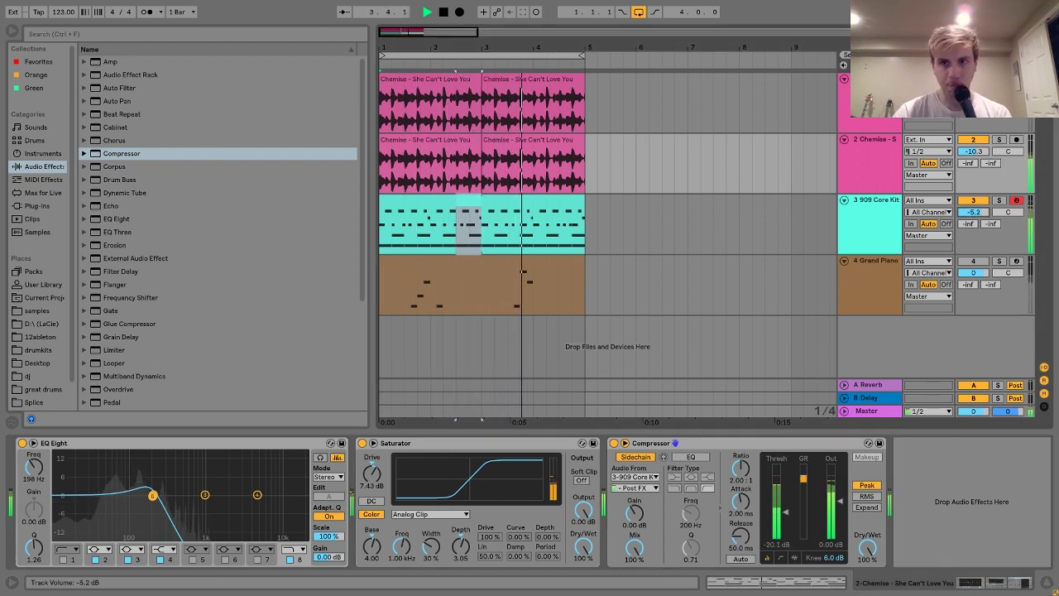
click(871, 234)
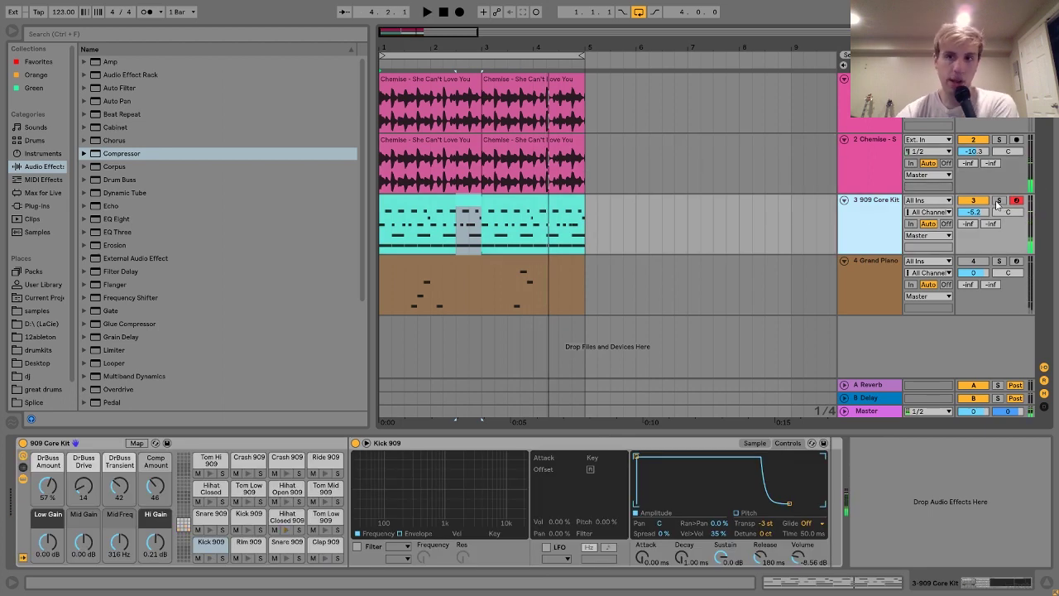
Copy the sidechained Compressor to the high sample track and set its threshold to -26.3 dB during playback.
click(886, 151)
click(719, 446)
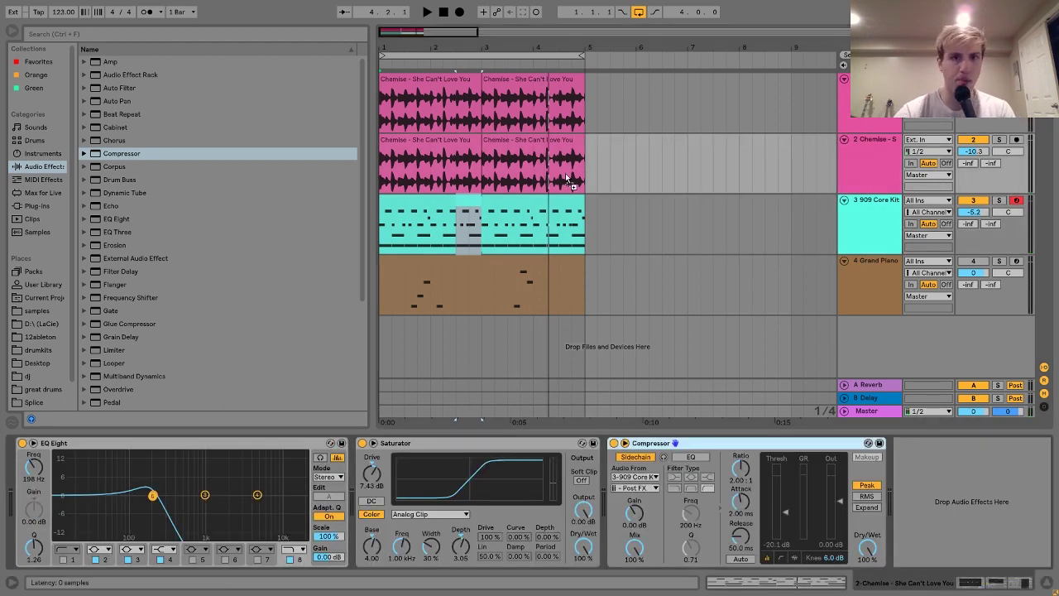
click(546, 115)
key(space)
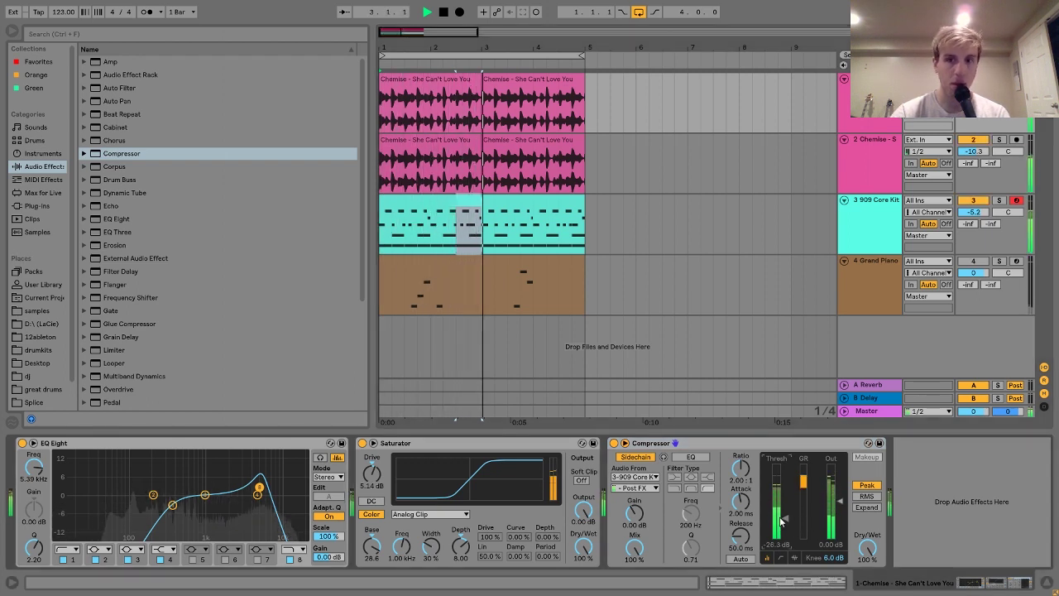
key(space)
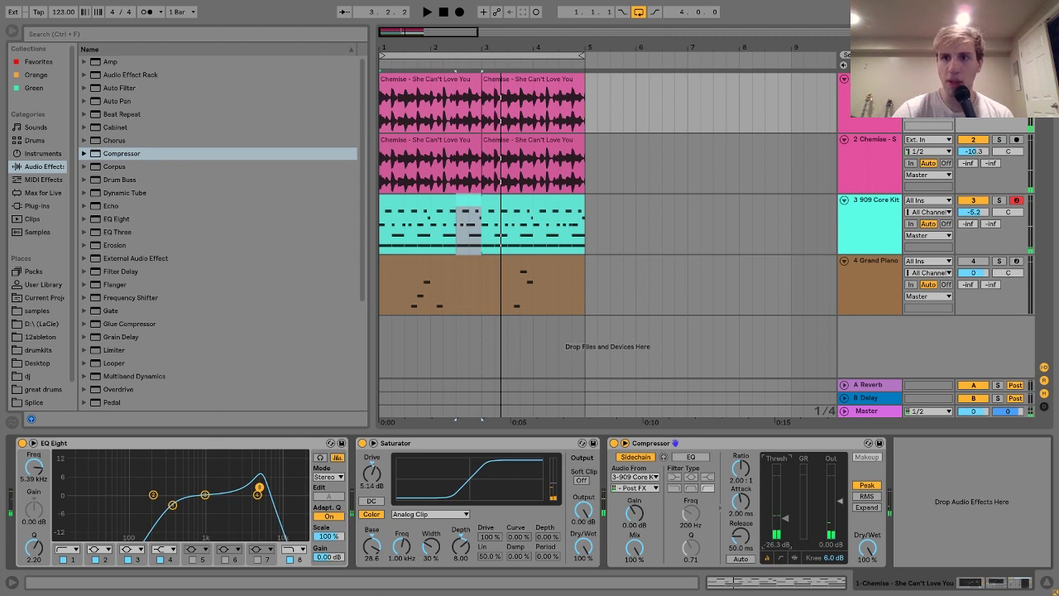
Add an EQ Eight to the drum track and set its band 8 high cut to 5.62 kHz with Q 2.50 during playback.
click(885, 212)
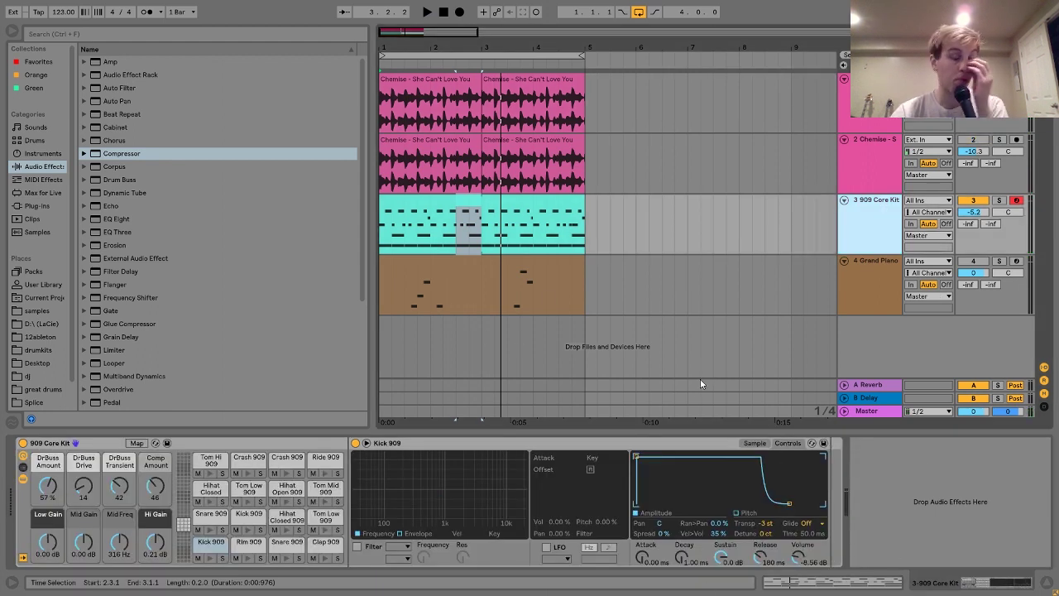
double_click(114, 218)
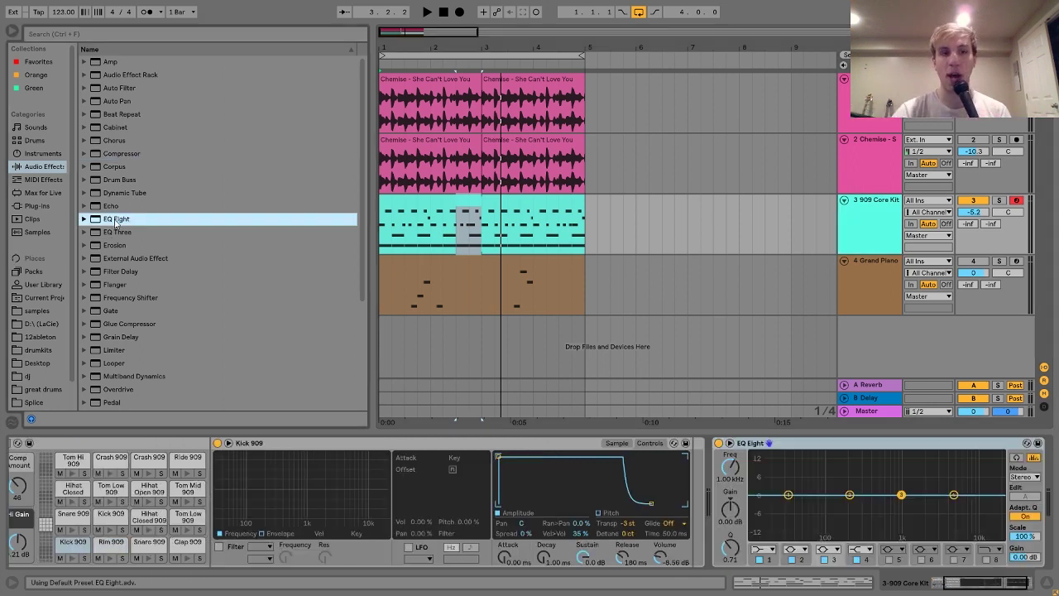
click(989, 560)
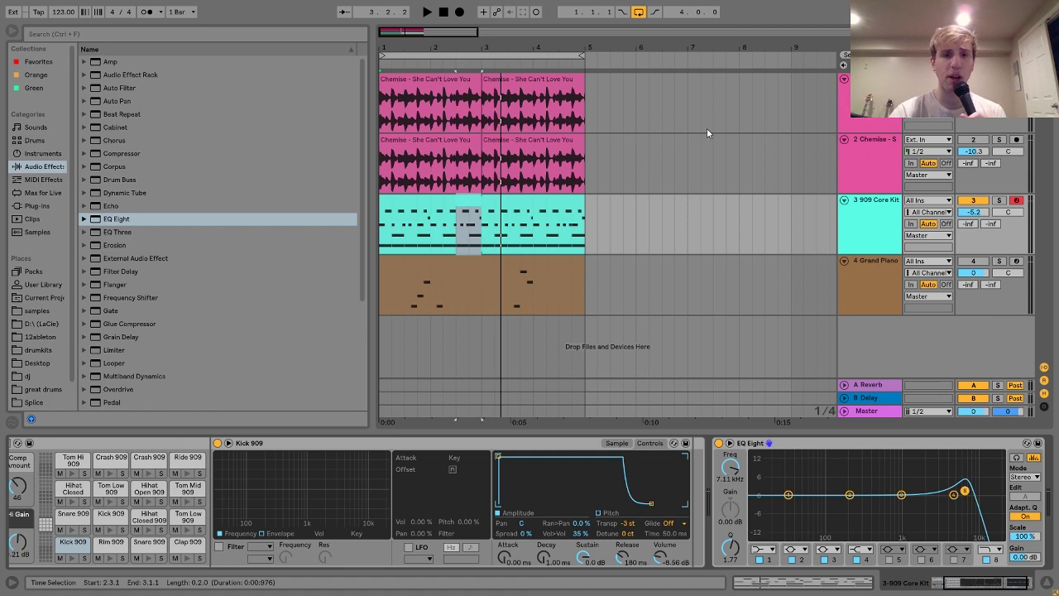
click(891, 118)
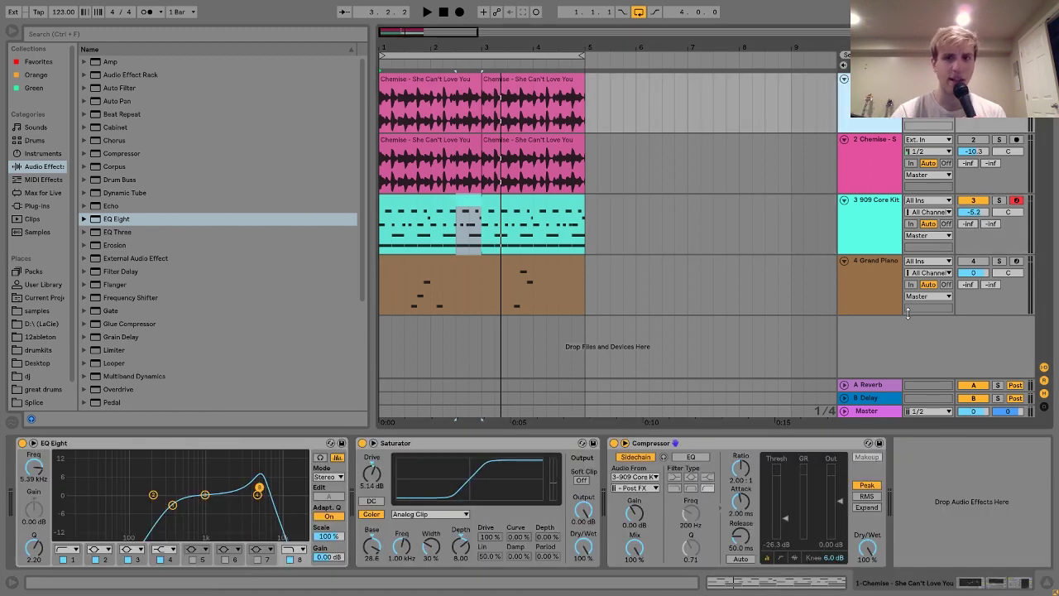
click(877, 205)
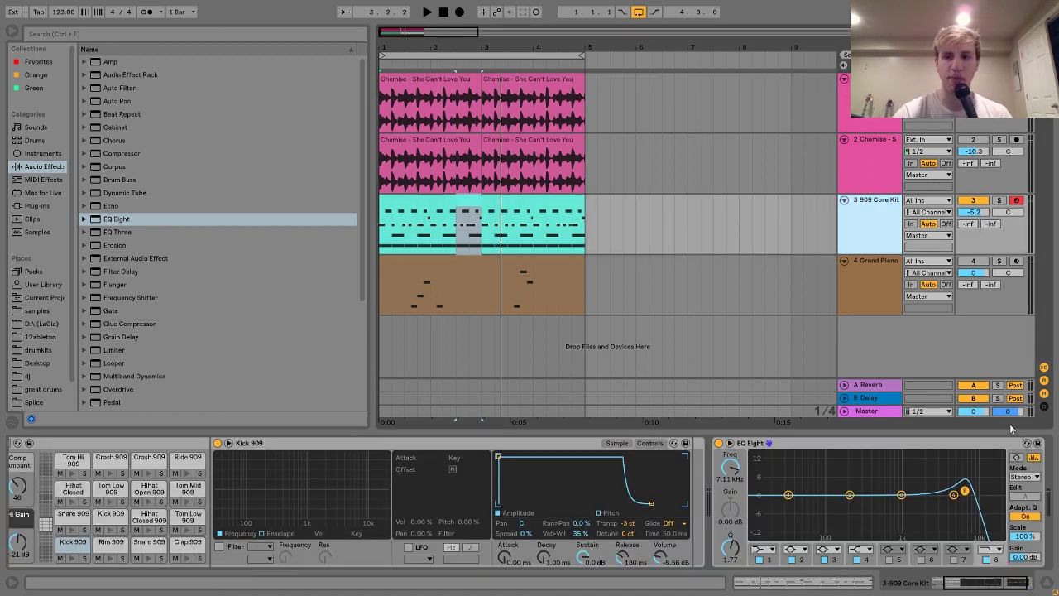
key(space)
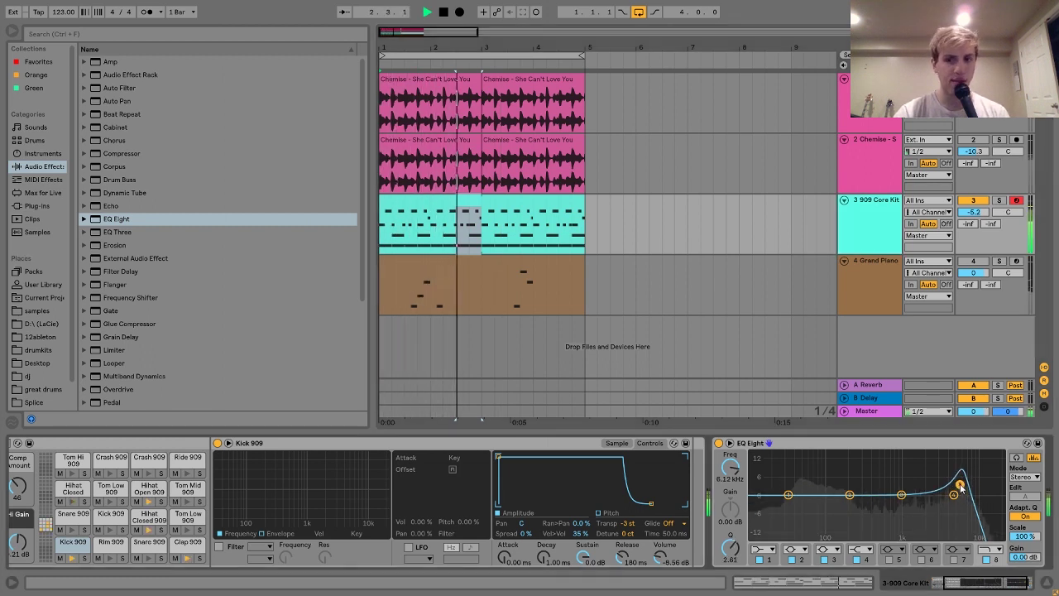
drag(958, 484, 957, 483)
key(space)
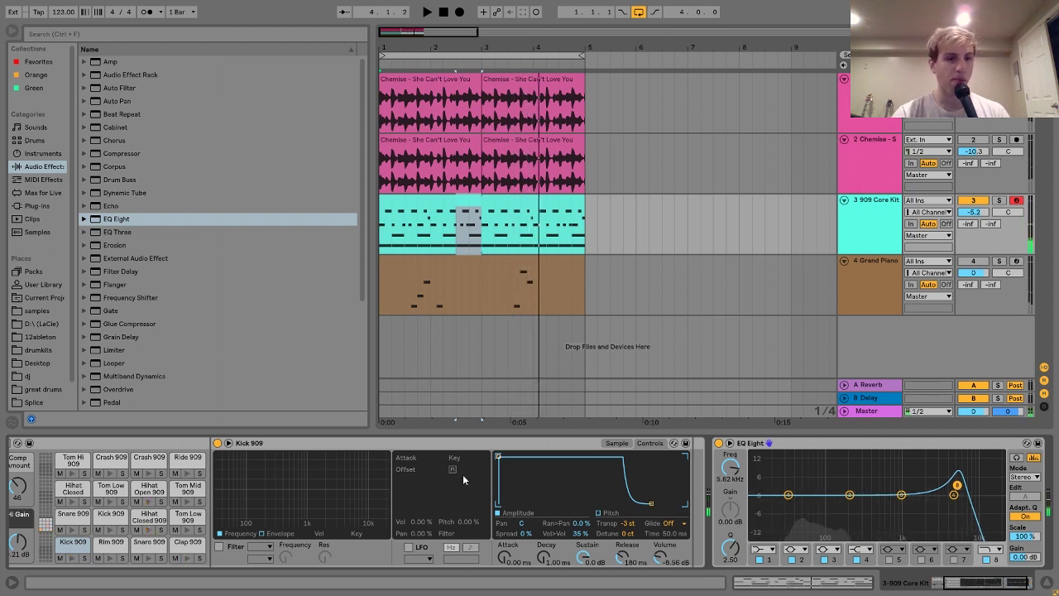
Add a Saturator after the drum track's EQ Eight, with Drive at 6.71 dB and Base at 6.00, and play the drums.
scroll(115, 318, down, 4)
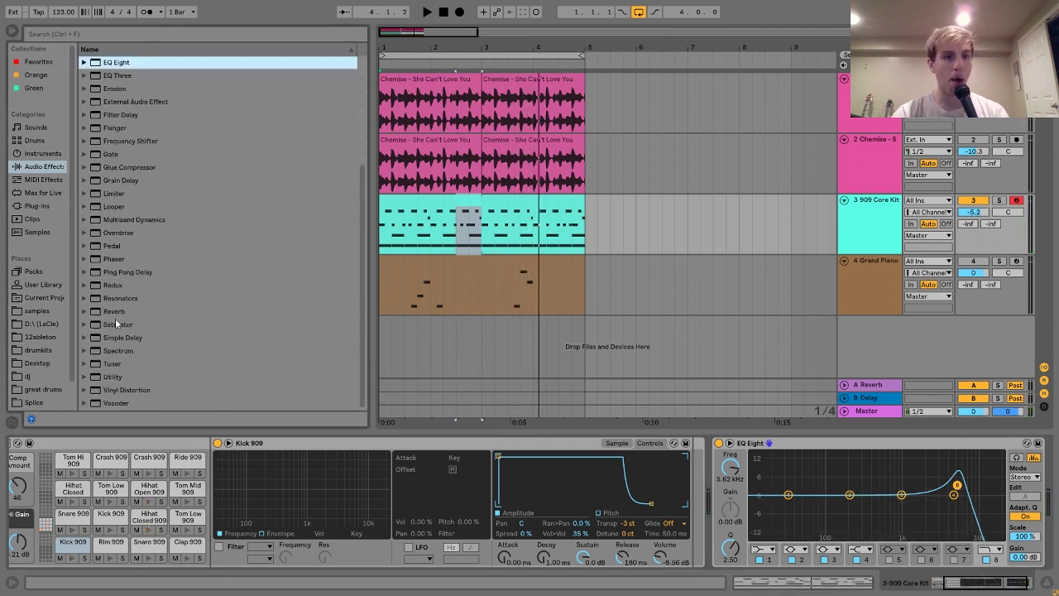
double_click(118, 324)
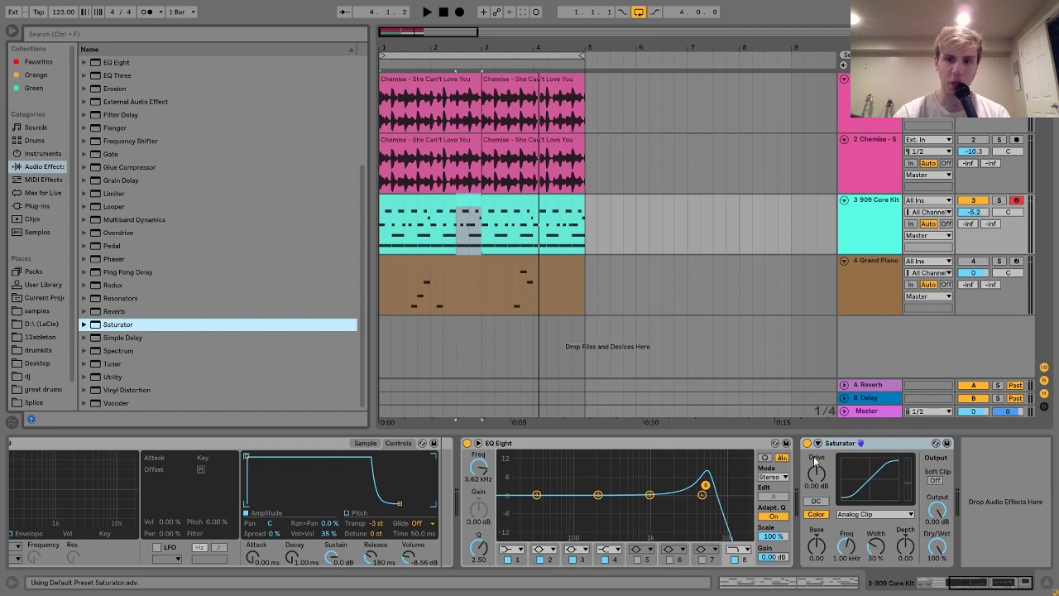
click(818, 444)
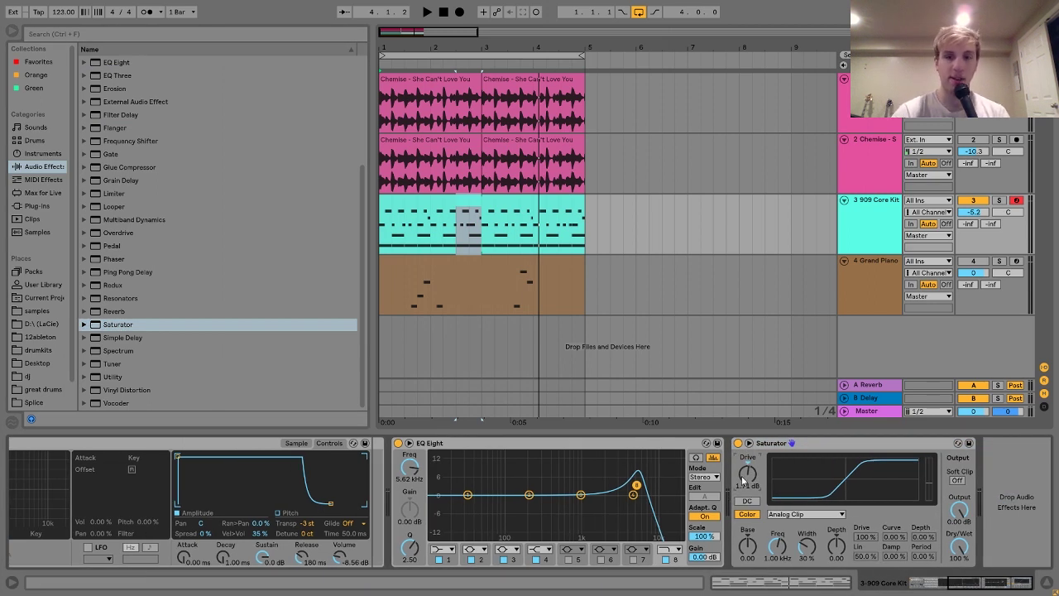
key(space)
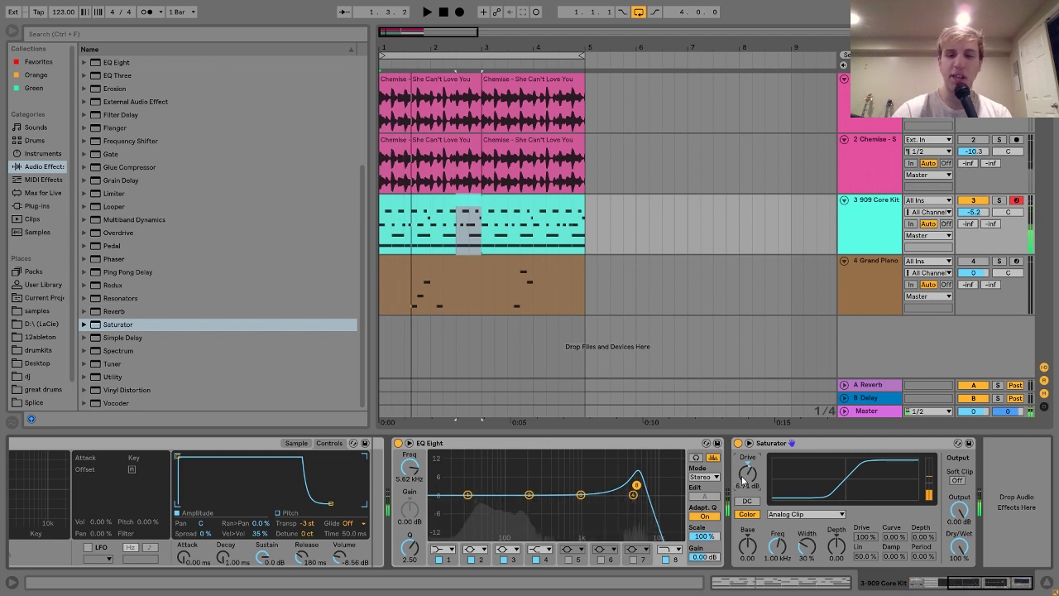
key(space)
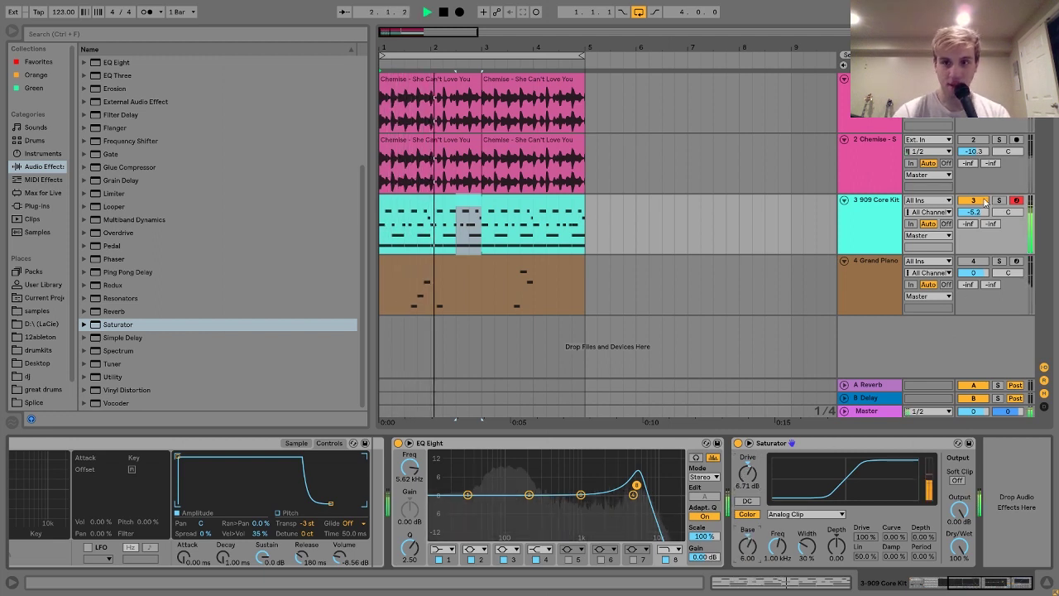
Balance the mix during playback, setting the drum track's volume to -10.2 dB and the unmuted low sample track's to -9.9 dB.
drag(974, 211, 980, 213)
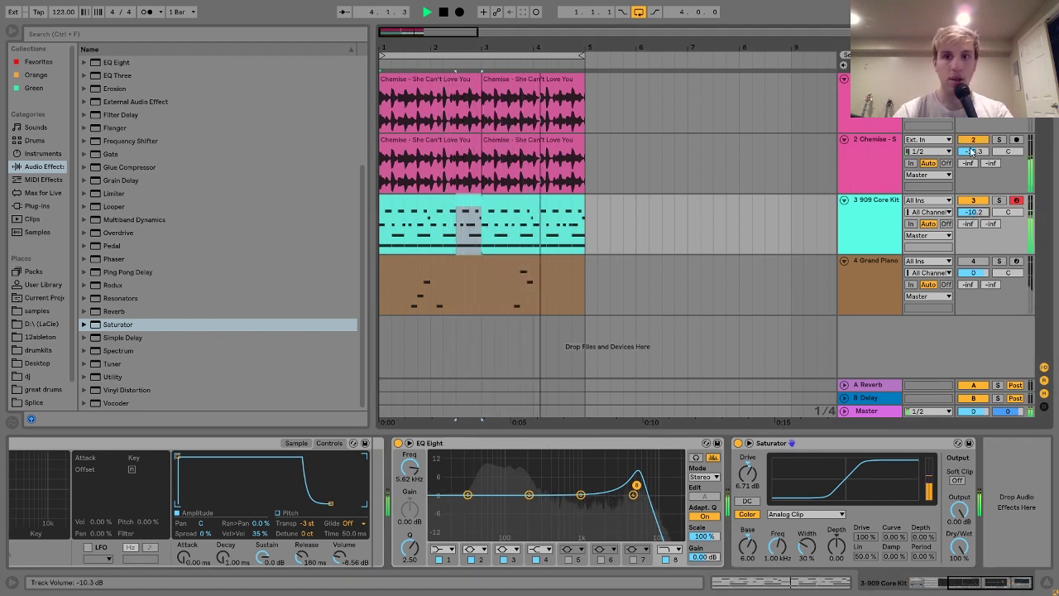
click(881, 228)
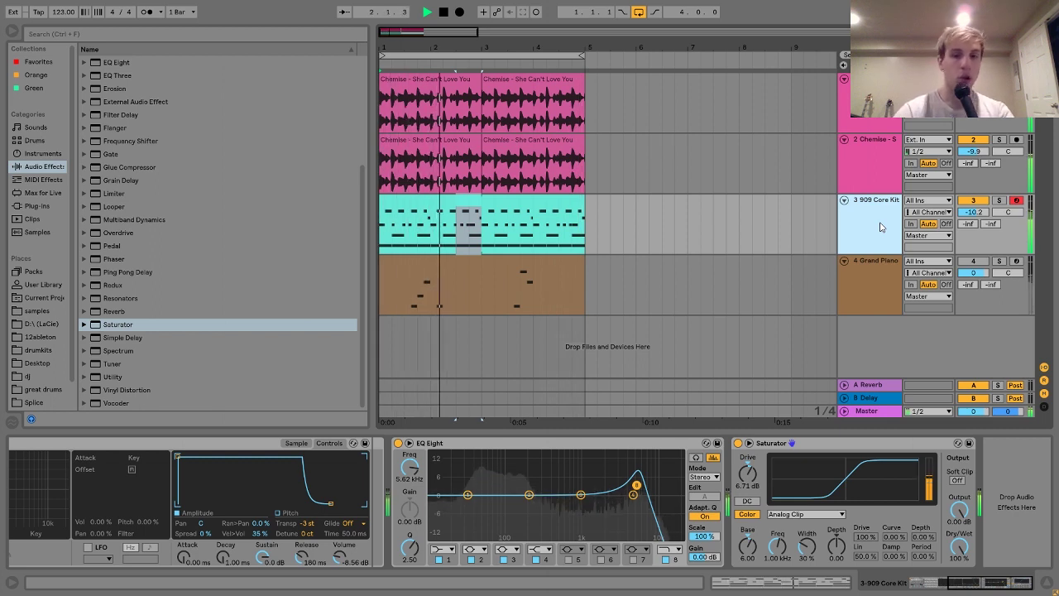
key(space)
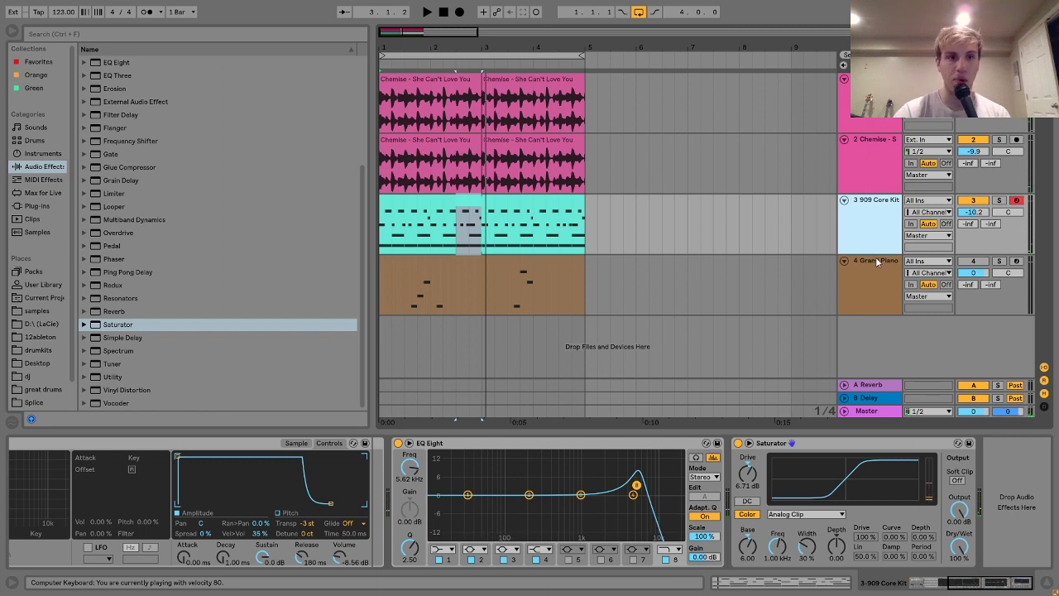
Lower the Base of the high sample track's Saturator to about 2.66 while playing the beat.
click(864, 120)
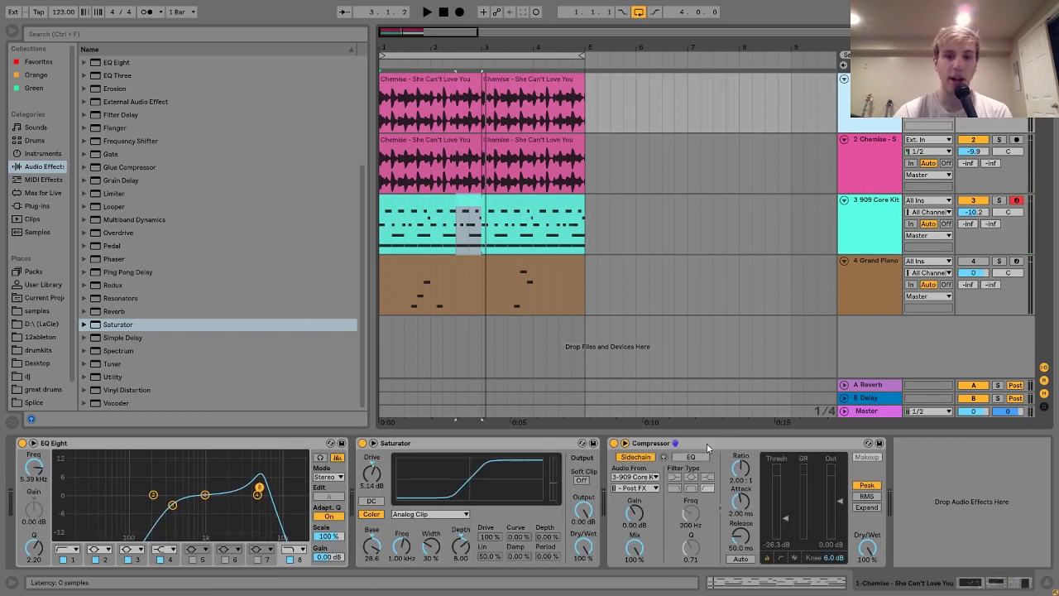
click(407, 504)
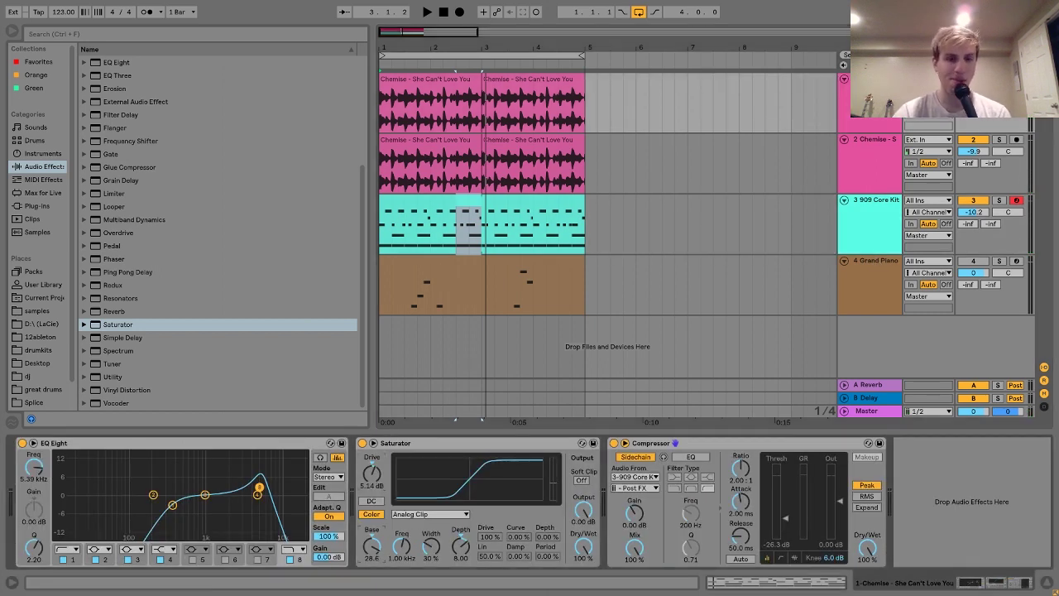
key(space)
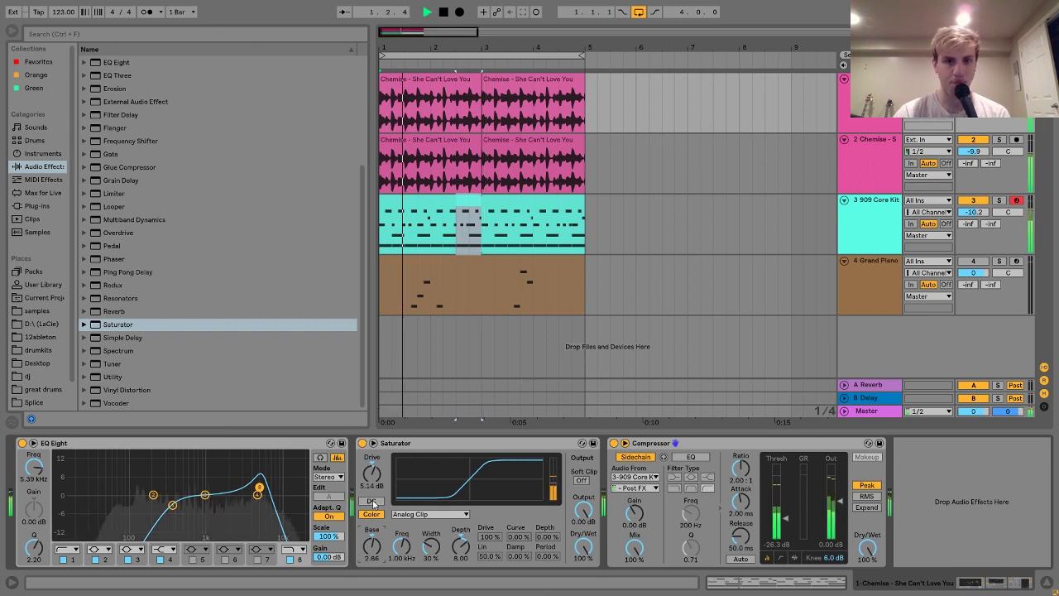
Set the drum track's Saturator to 5.71 dB Drive and 2.00 Base, and stop playback.
click(861, 224)
click(759, 551)
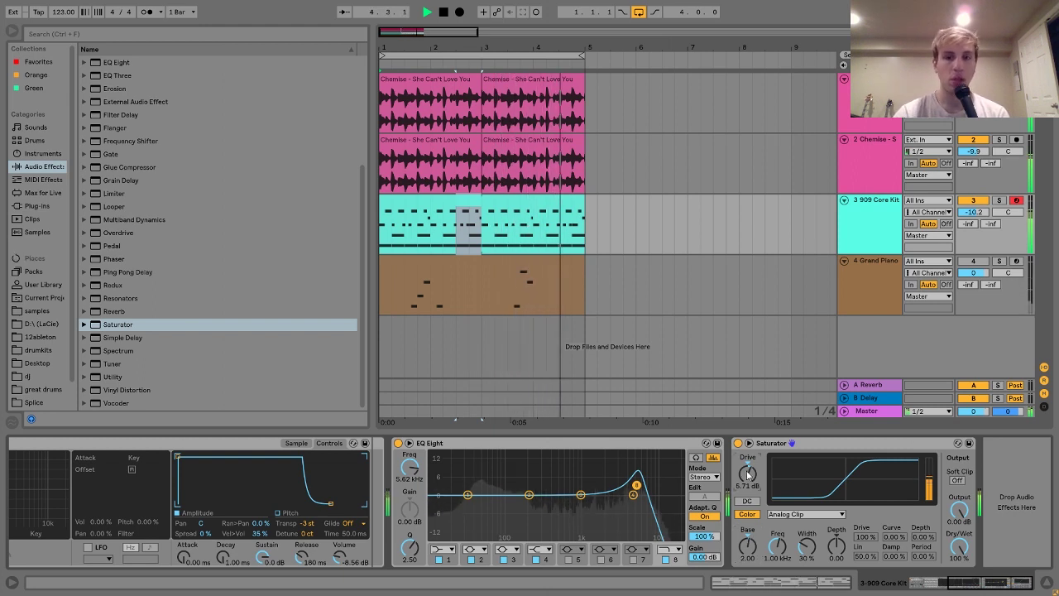
key(space)
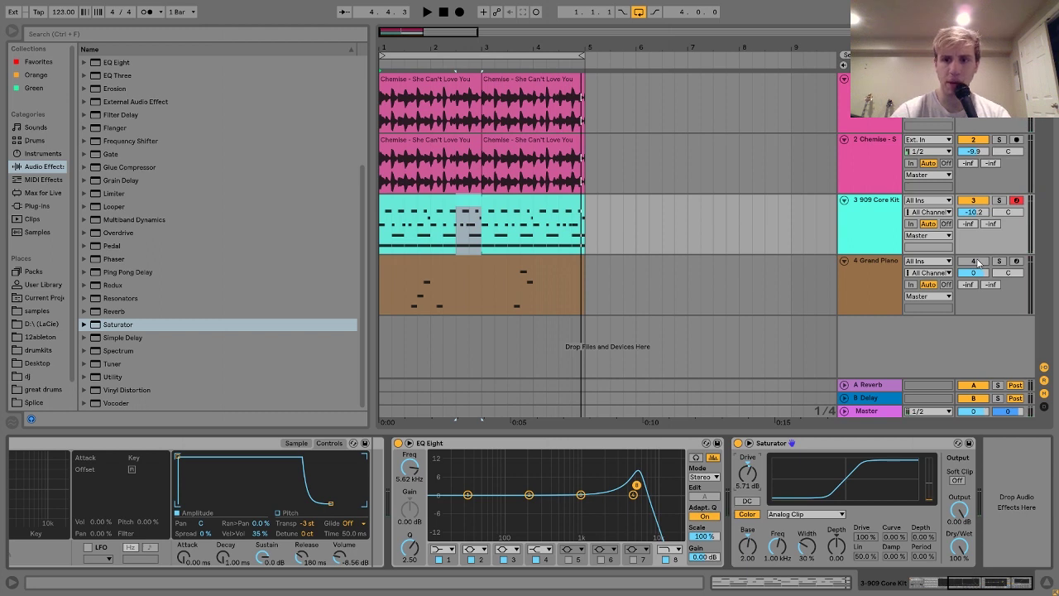
Unmute the Grand Piano track and copy the sidechained Compressor from the second sample track onto it.
click(977, 261)
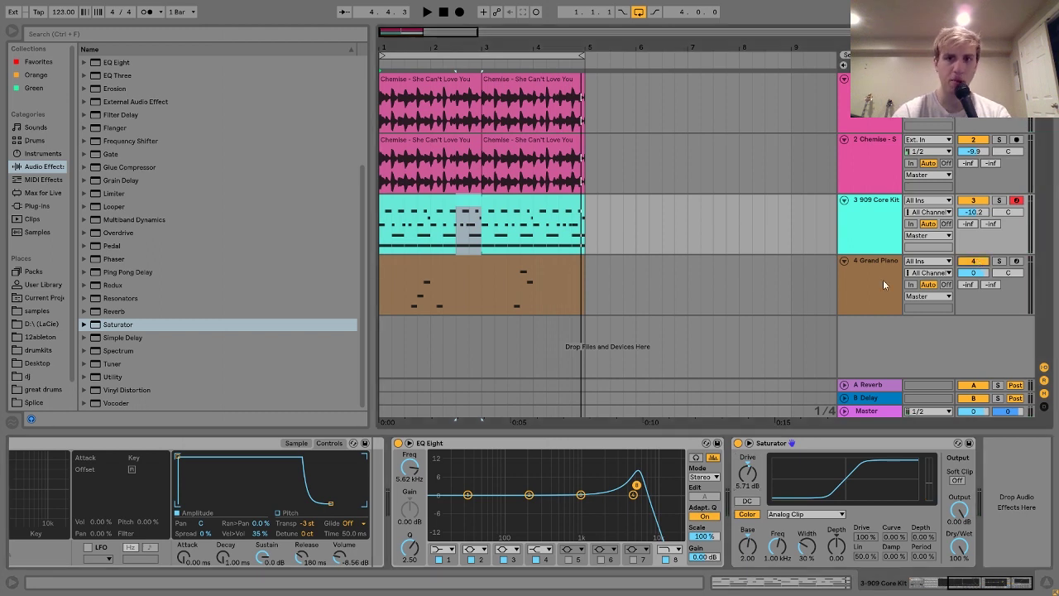
click(873, 300)
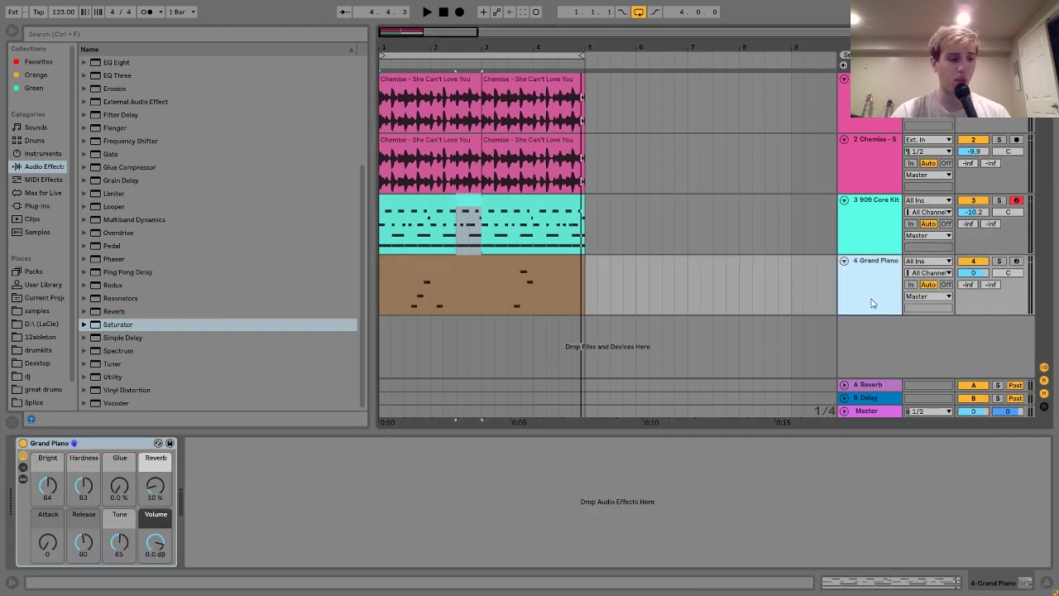
click(845, 170)
click(786, 439)
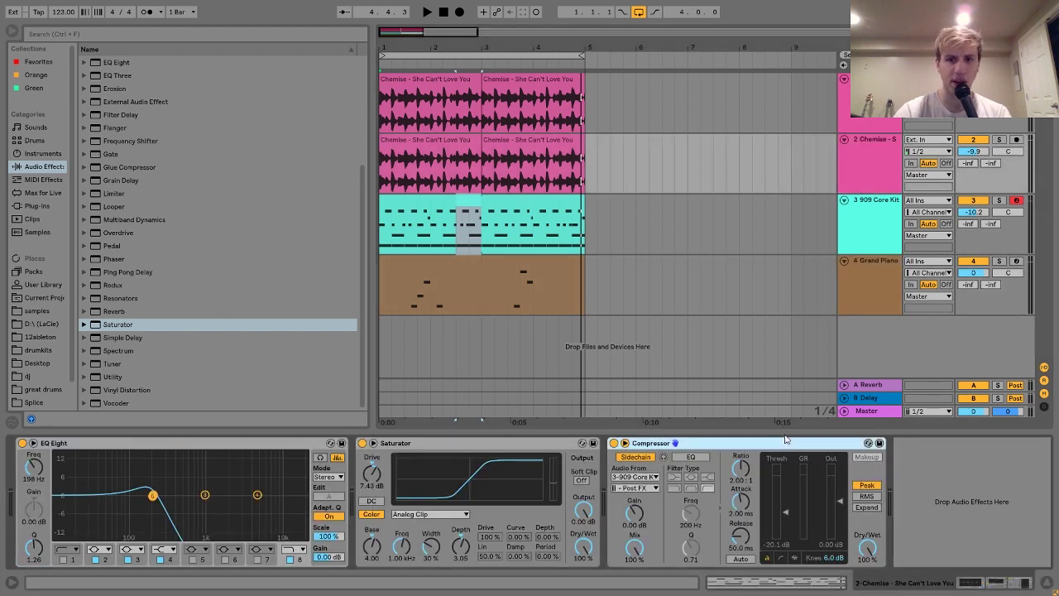
click(620, 291)
Play the beat and lower the piano track's Compressor threshold to -22.6 dB.
key(space)
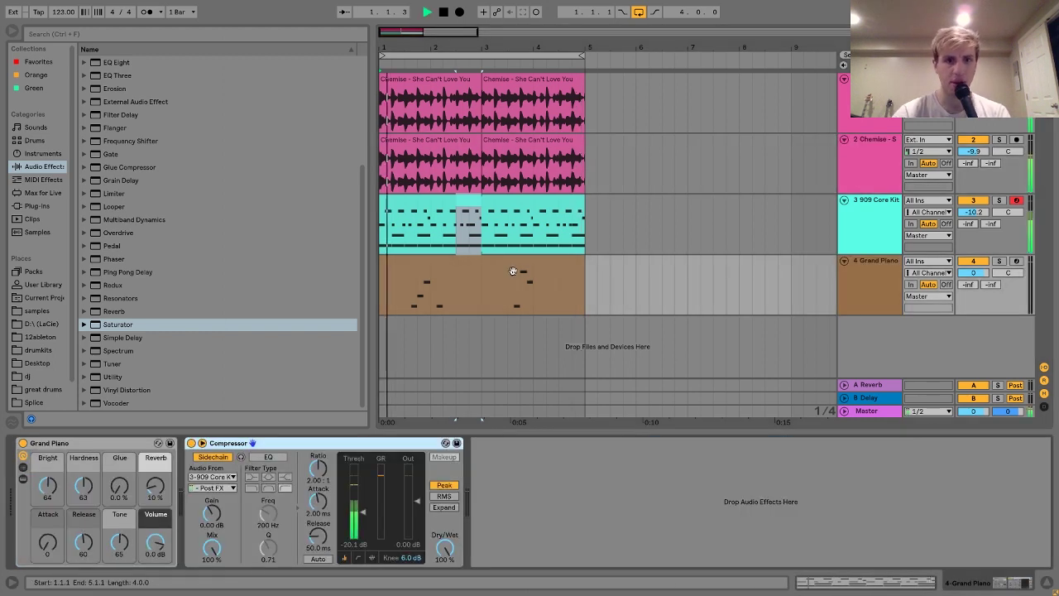
click(489, 271)
click(455, 358)
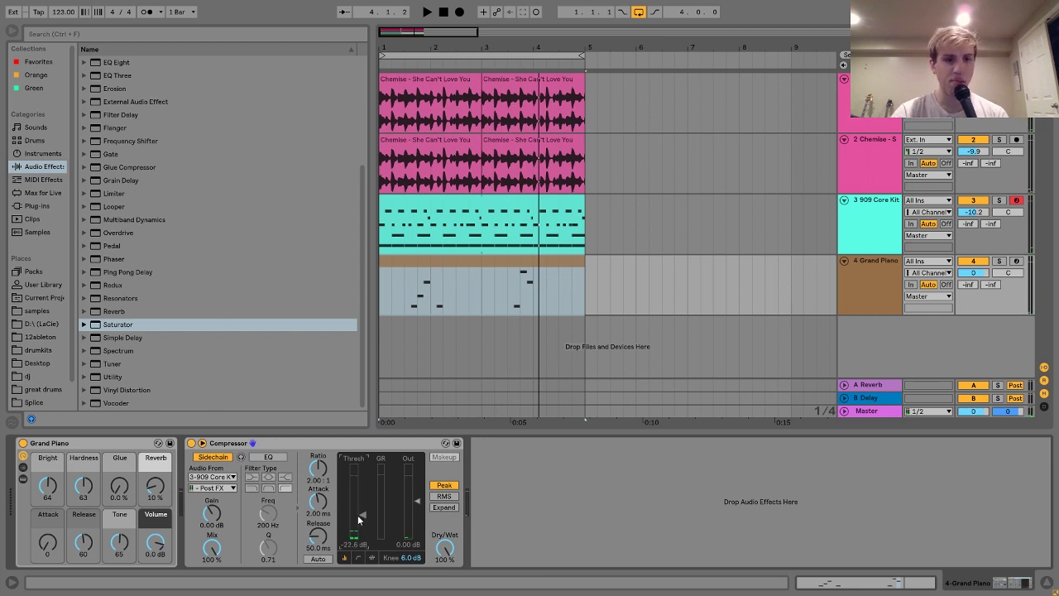
Replace the Grand Piano instrument with Analog, keeping the Compressor, and play the beat.
click(43, 153)
click(116, 63)
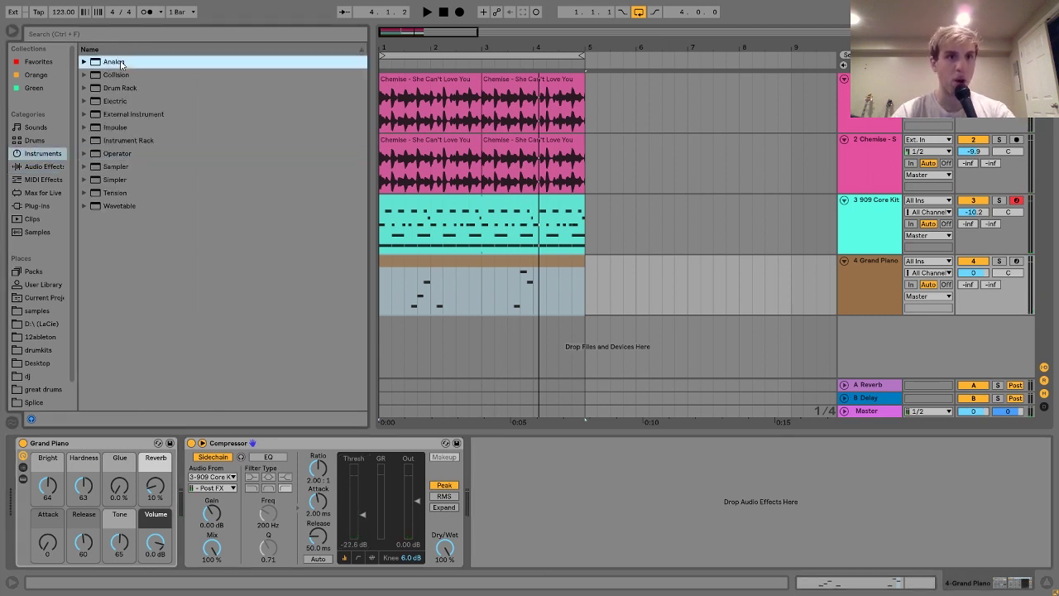
drag(135, 202, 102, 494)
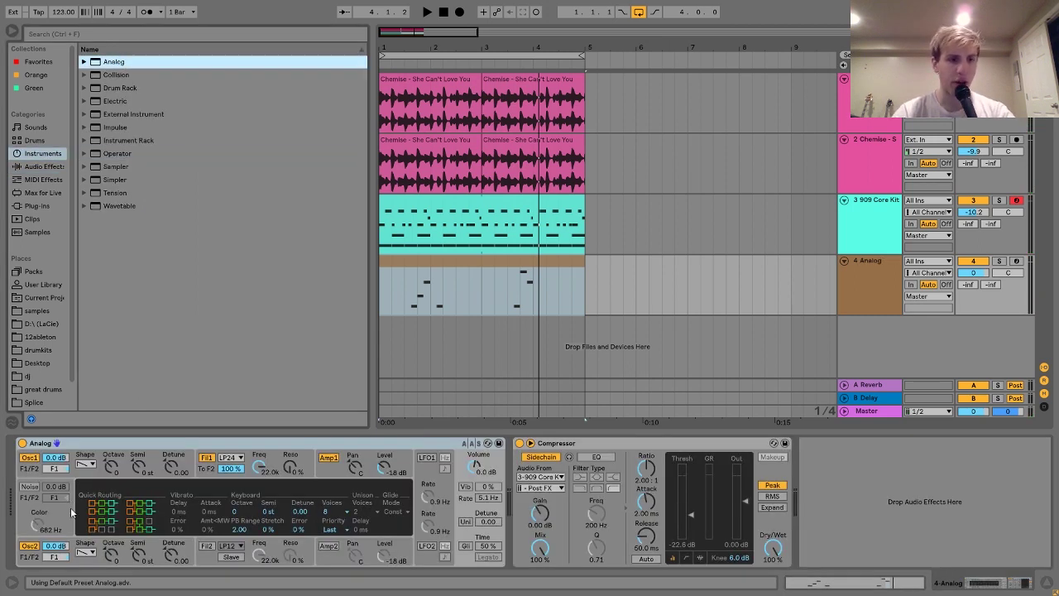
key(space)
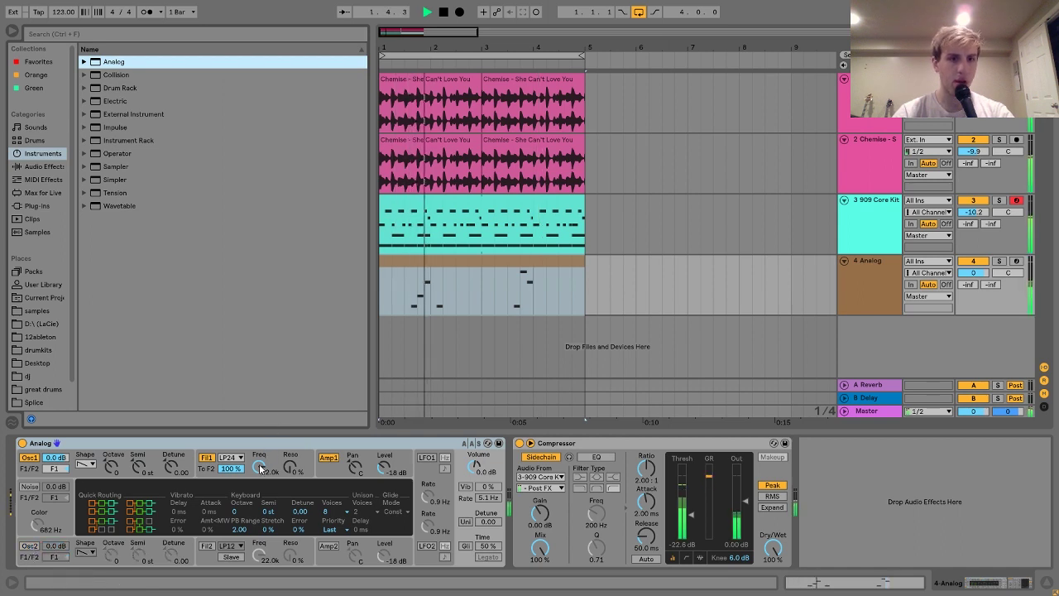
Set Analog's Filter 1 envelope to 97 ms attack and 0.00 sustain, and lower the filter frequency to 1.6k during playback.
click(208, 469)
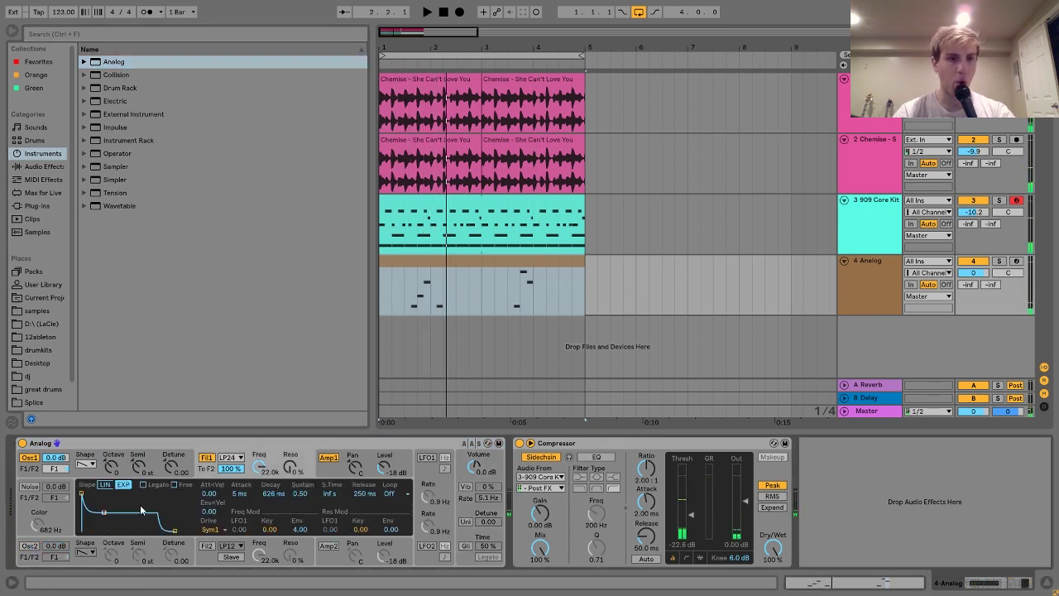
drag(240, 493, 293, 509)
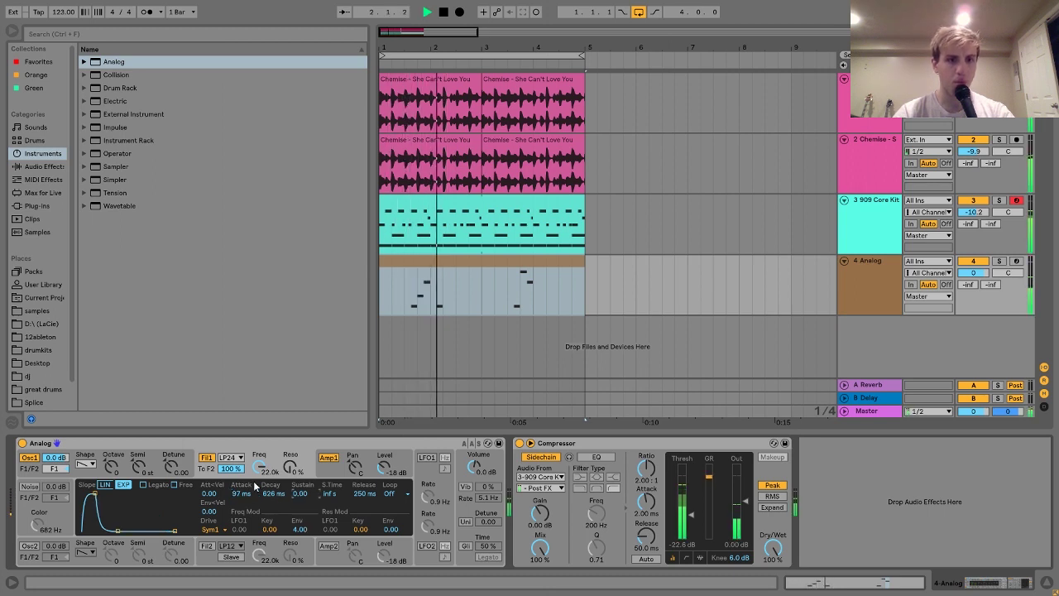
drag(262, 471, 263, 474)
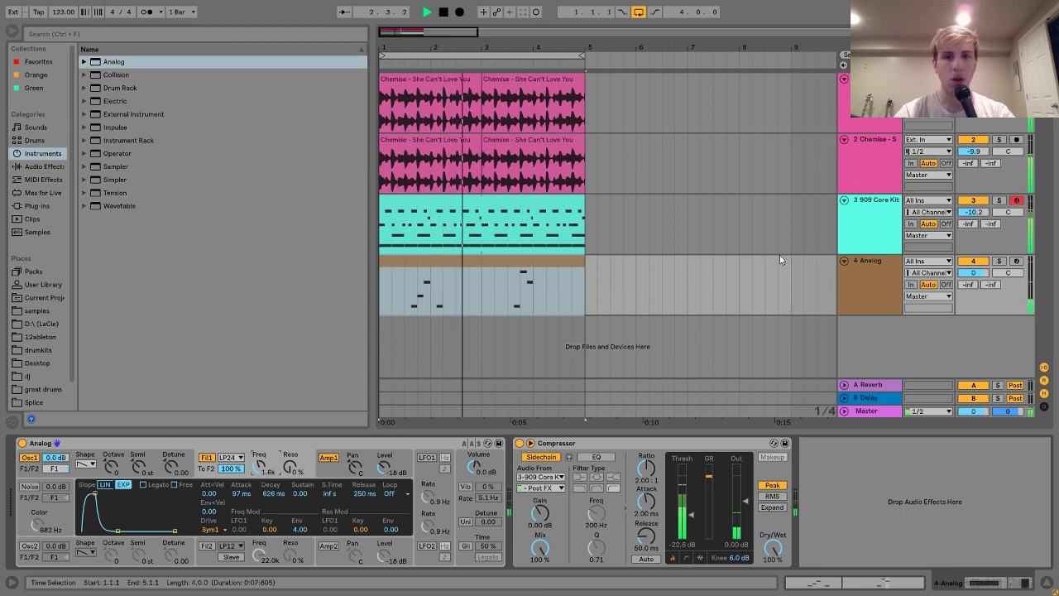
click(871, 266)
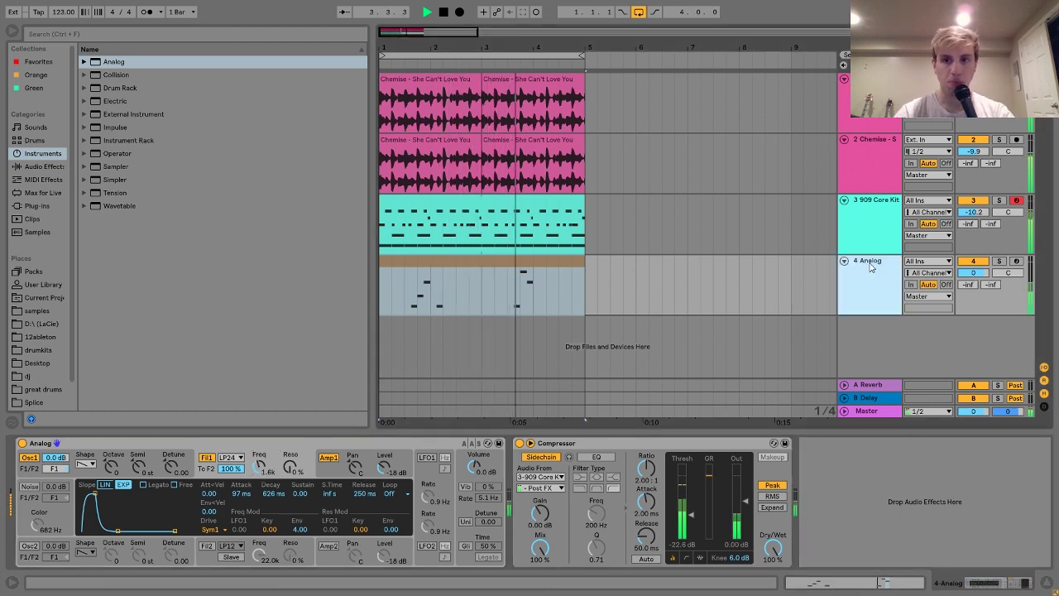
key(space)
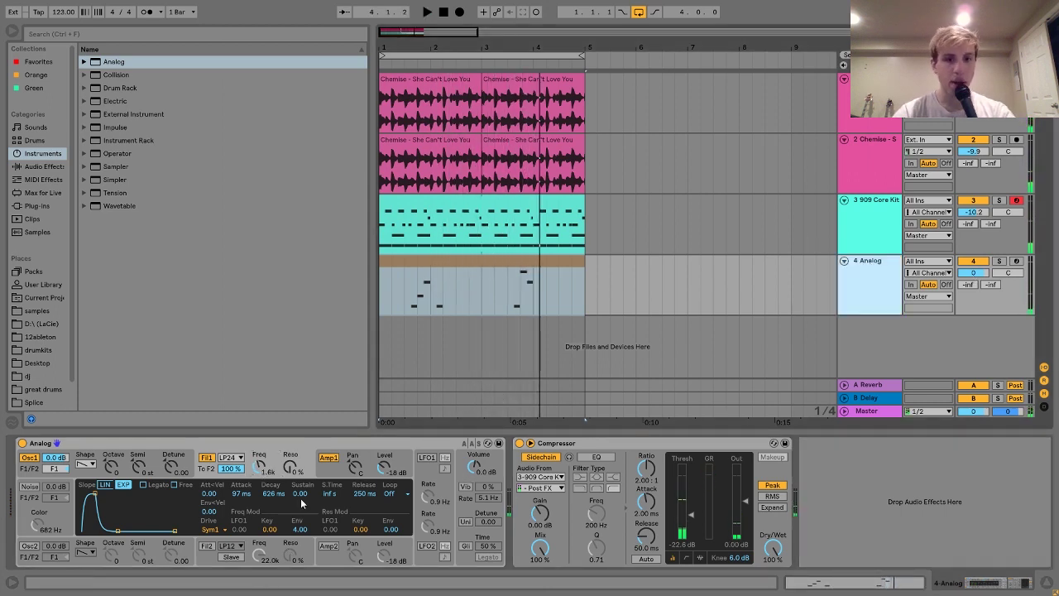
Set Analog's Amp 1 envelope to 19 ms attack, 15.0 s decay and 0.00 sustain, and audition it.
click(322, 468)
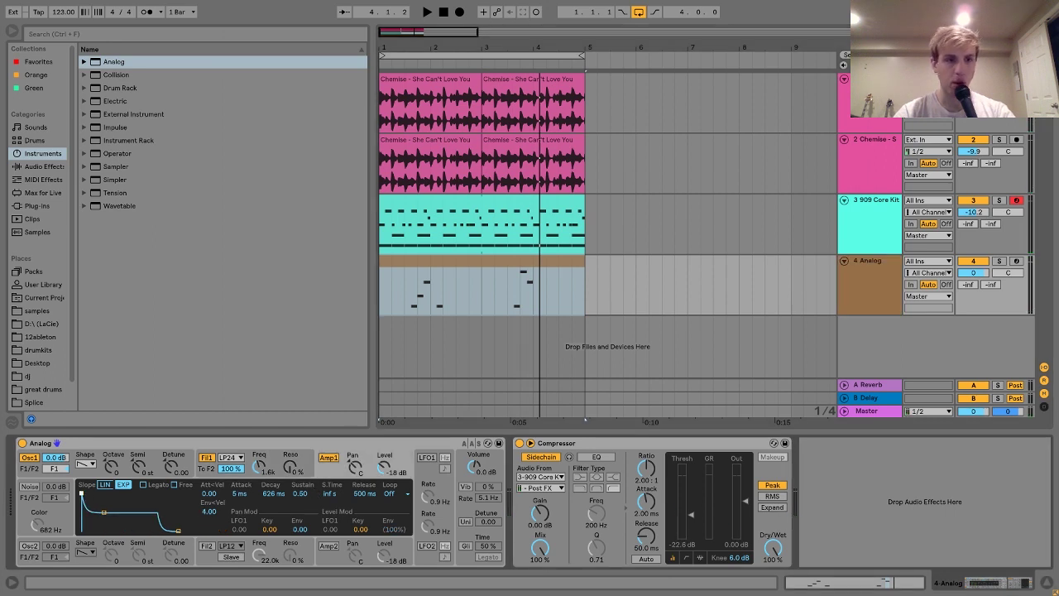
key(space)
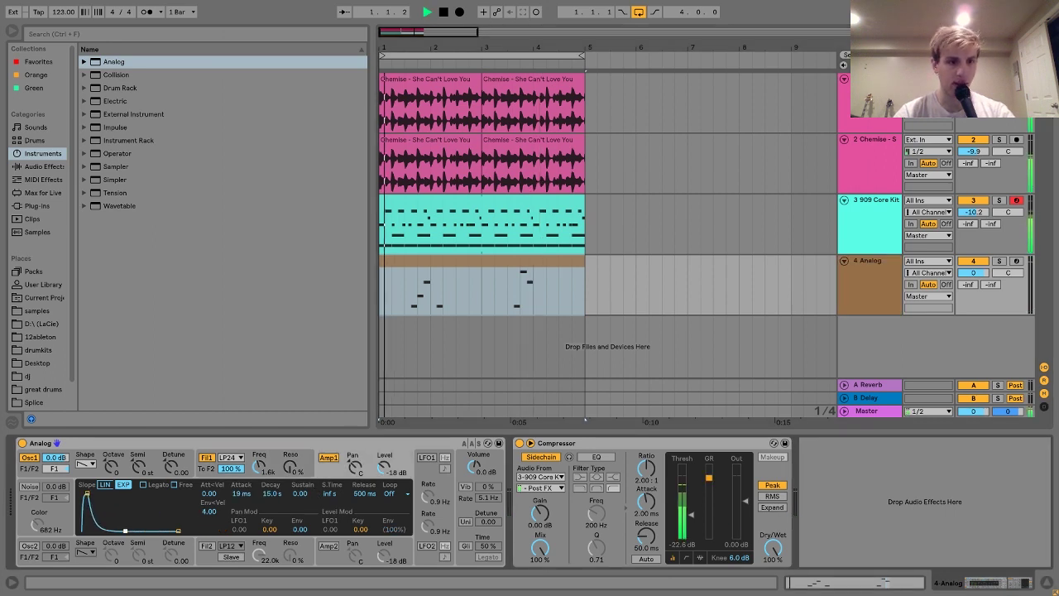
key(space)
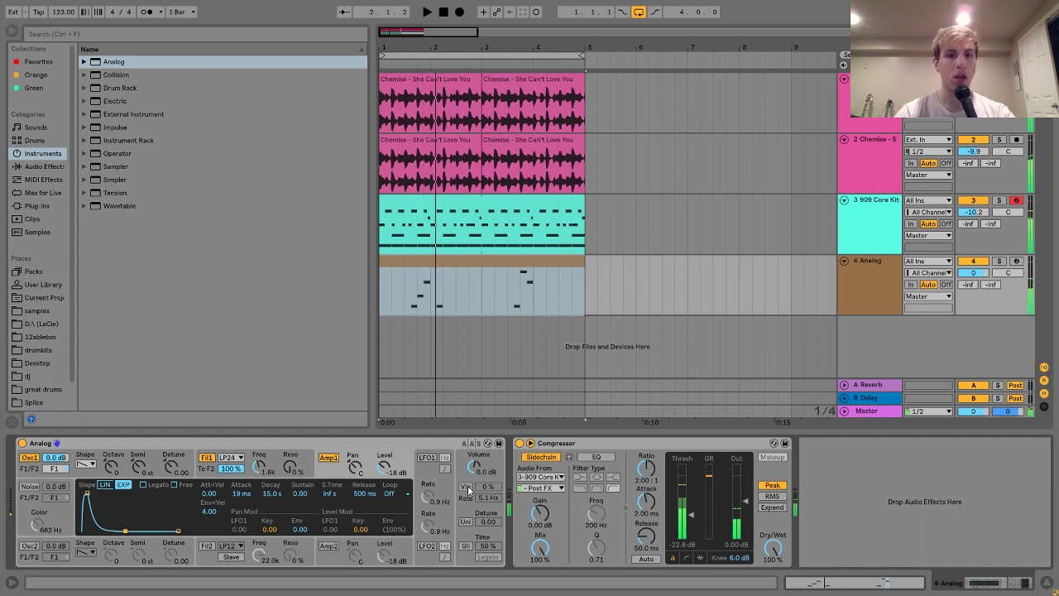
Enable Analog's vibrato at 59 % with a 2.6 Hz rate, and turn on its unison.
click(468, 487)
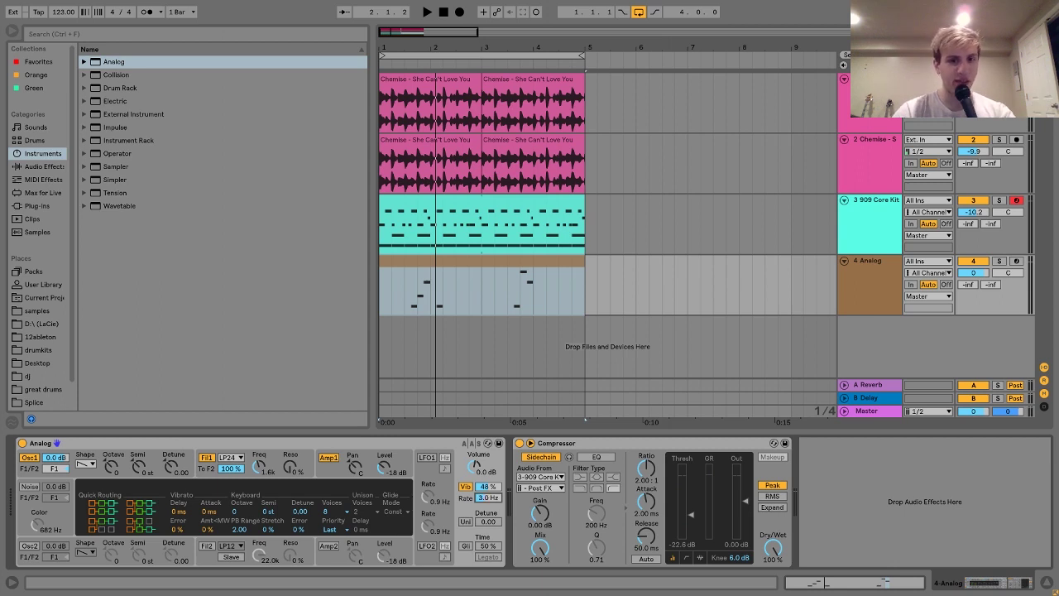
key(space)
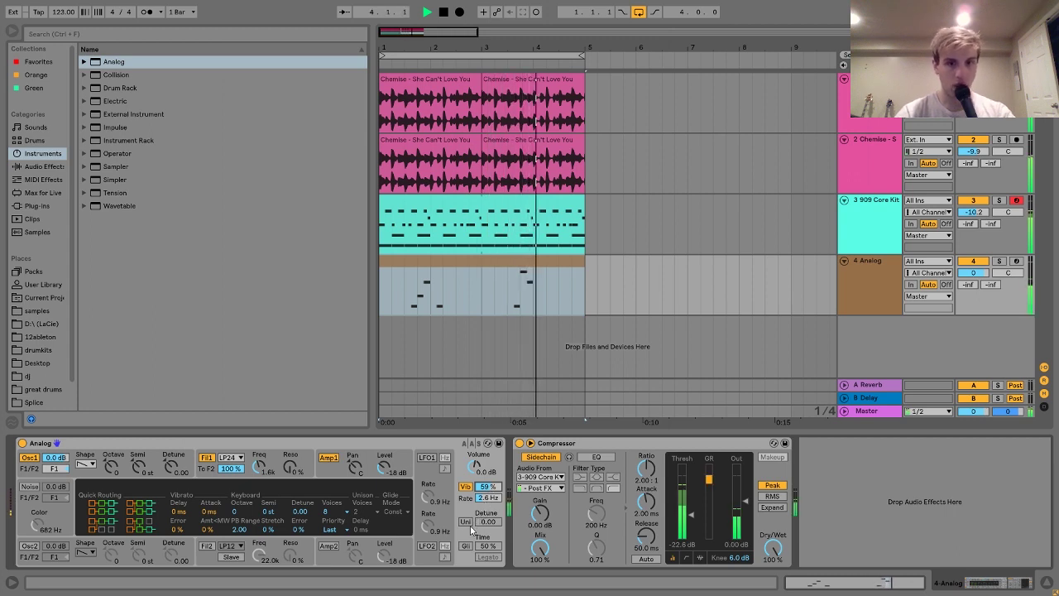
key(space)
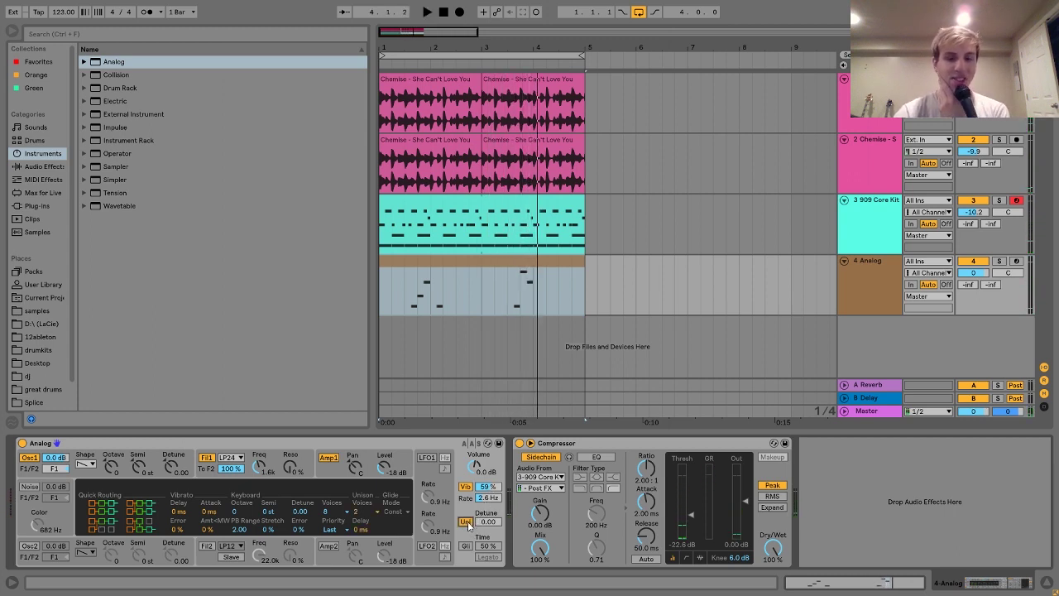
Set Analog's unison detune to 14.84 during playback, and lower the Analog track's volume to -2.2 dB.
key(space)
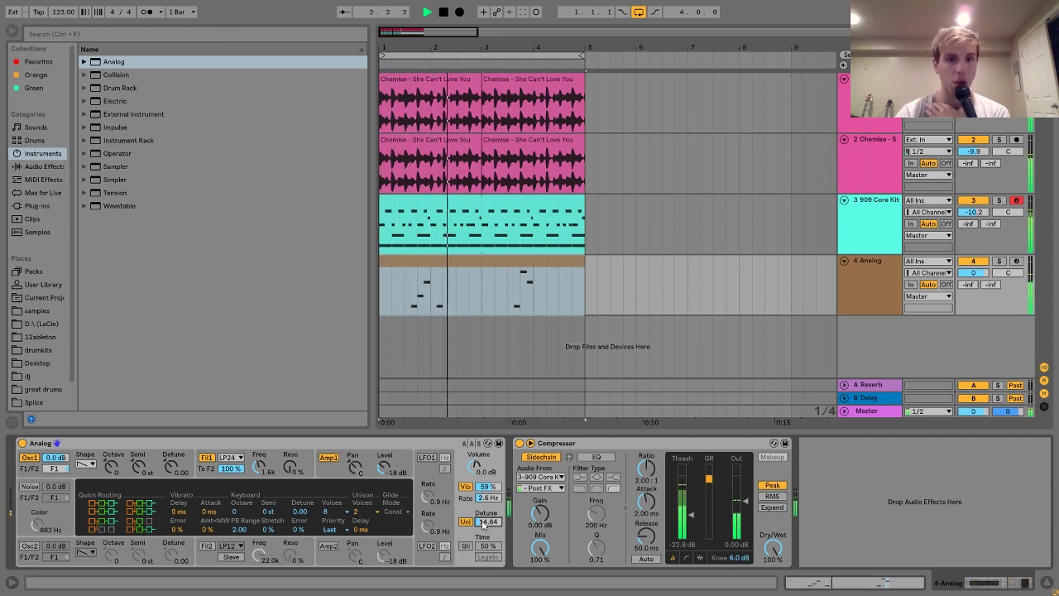
key(space)
drag(983, 281, 984, 290)
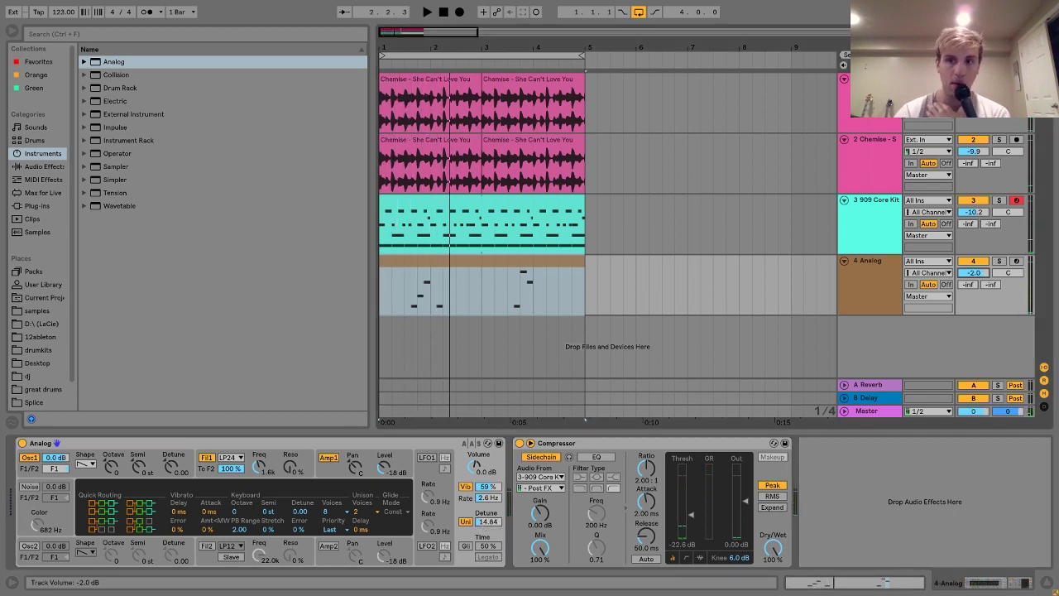
Add a Reverb between Analog and the Compressor, with Decay Time at 2.20 s and Dry/Wet at 28 %.
click(35, 167)
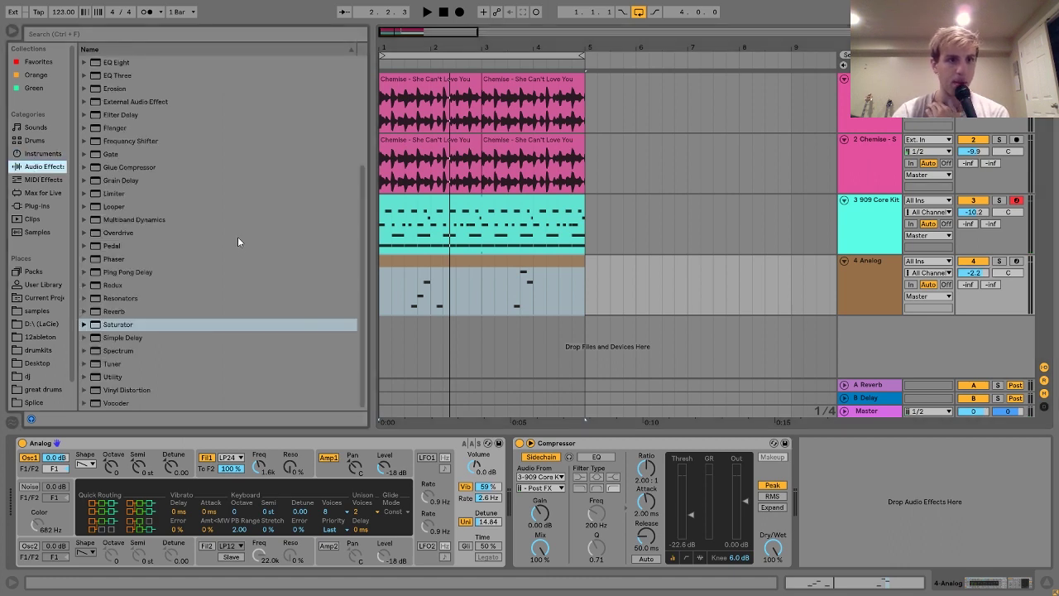
click(113, 312)
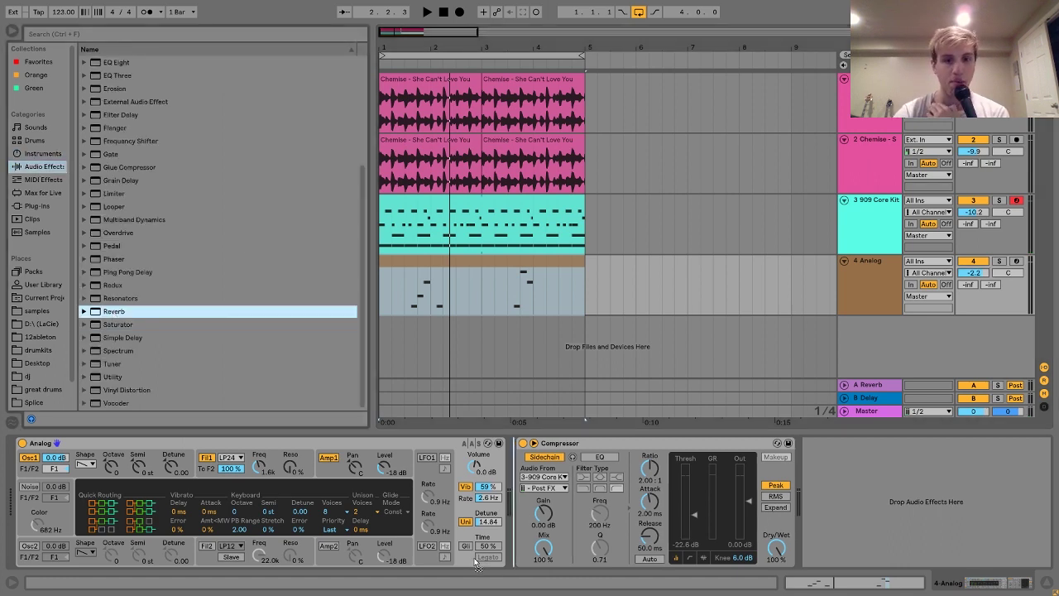
drag(504, 511, 506, 513)
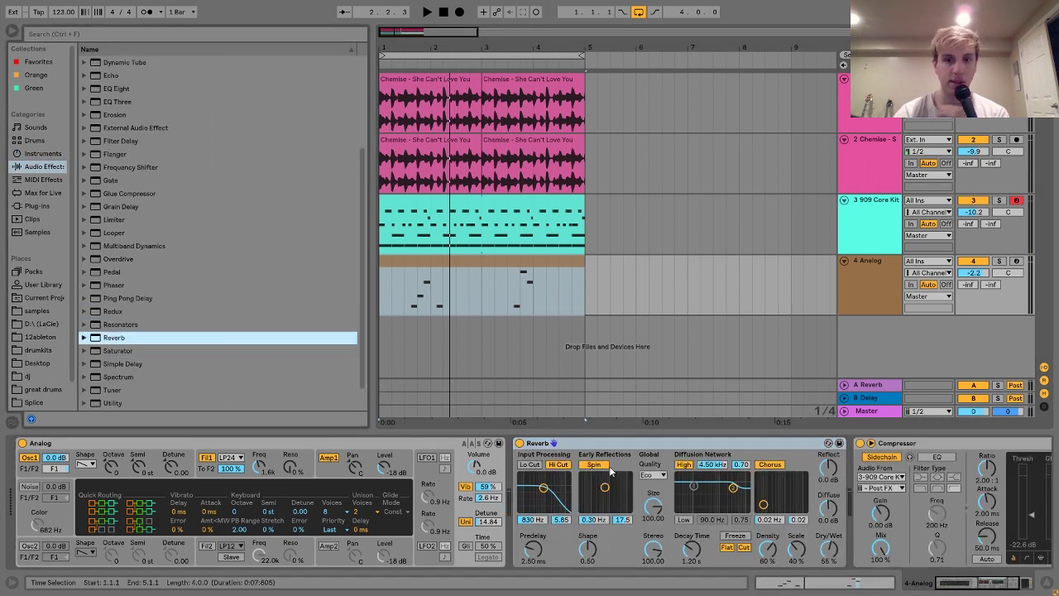
key(space)
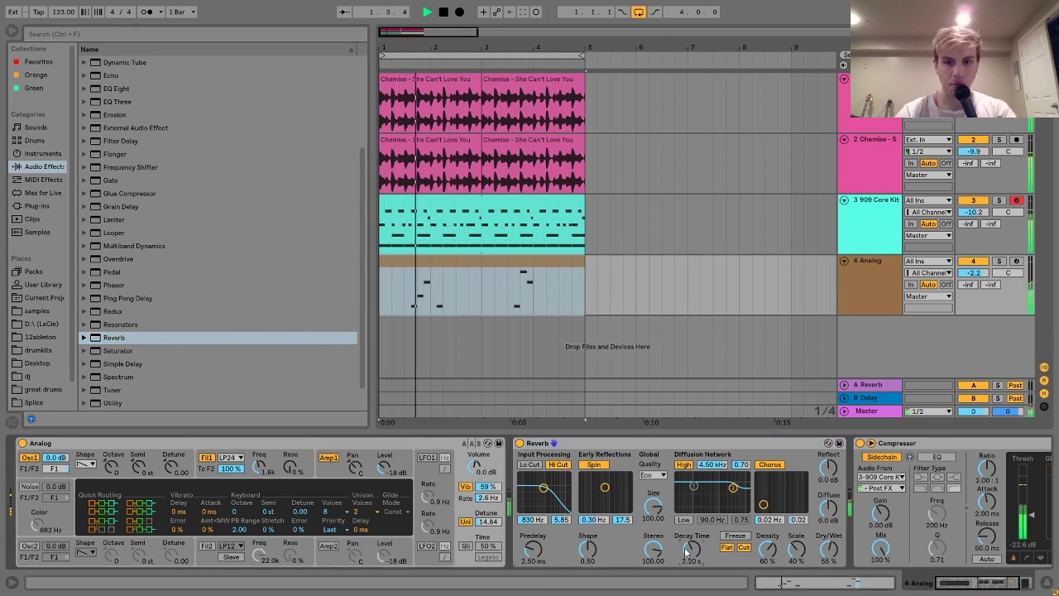
drag(825, 546, 826, 571)
key(space)
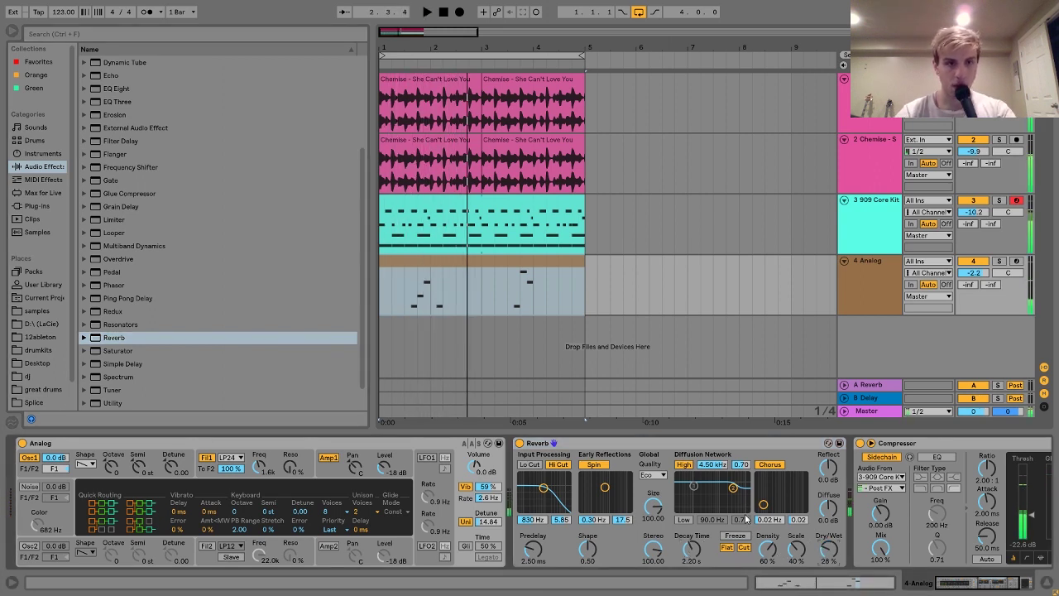
Insert Echo's Vintage Delay preset Clipped Slap Analog between Analog and the Reverb.
scroll(307, 273, up, 1)
scroll(306, 276, up, 4)
click(84, 206)
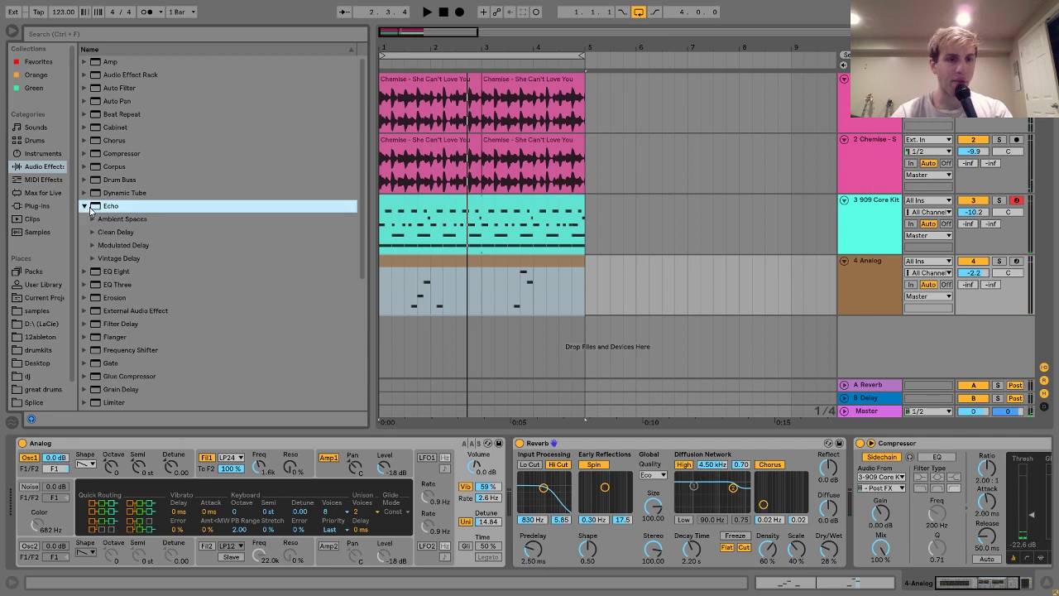
click(92, 258)
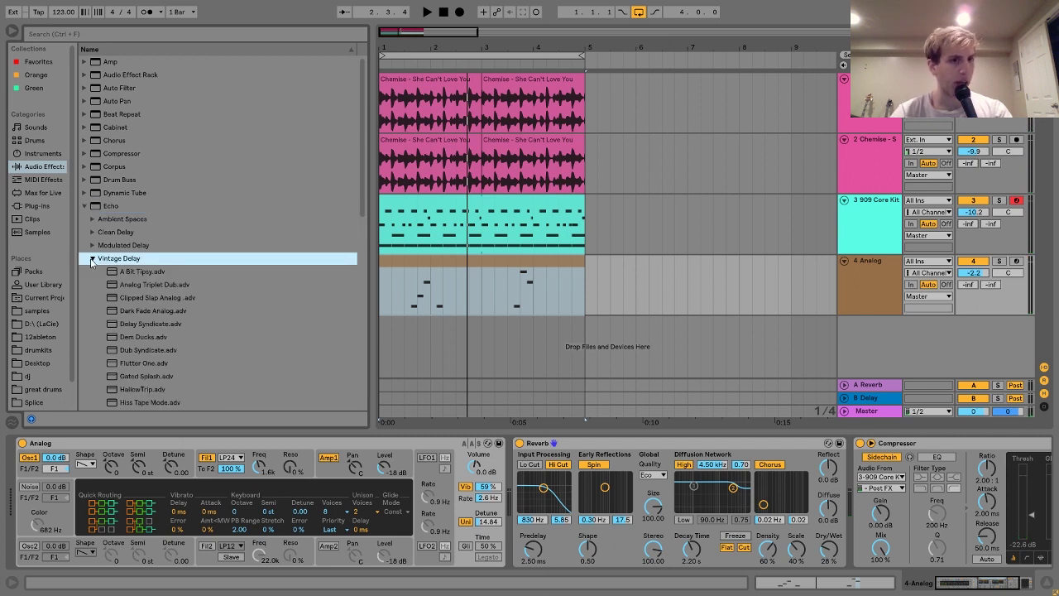
click(146, 297)
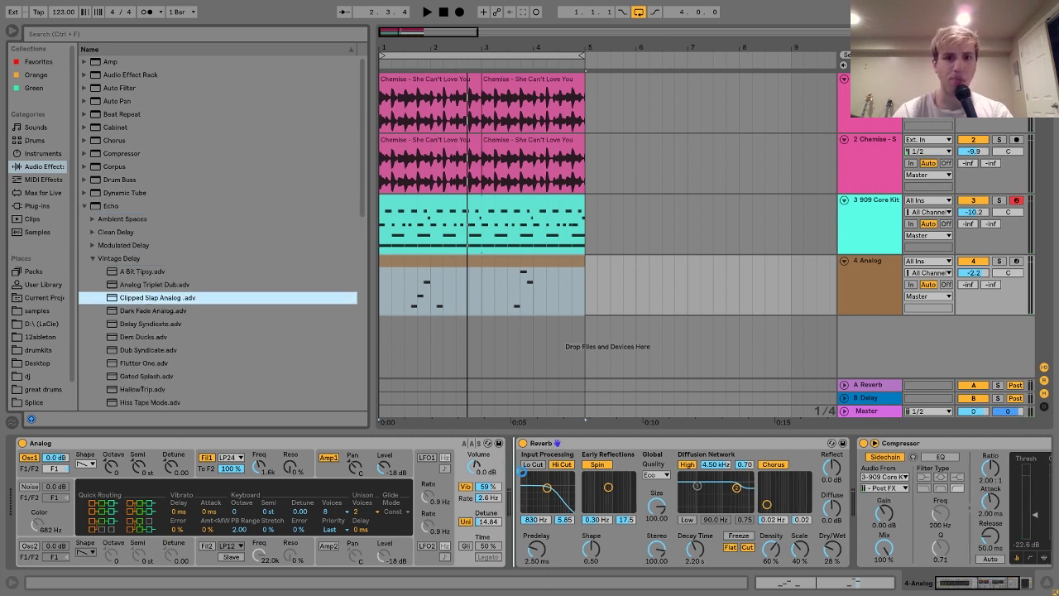
drag(527, 478, 531, 486)
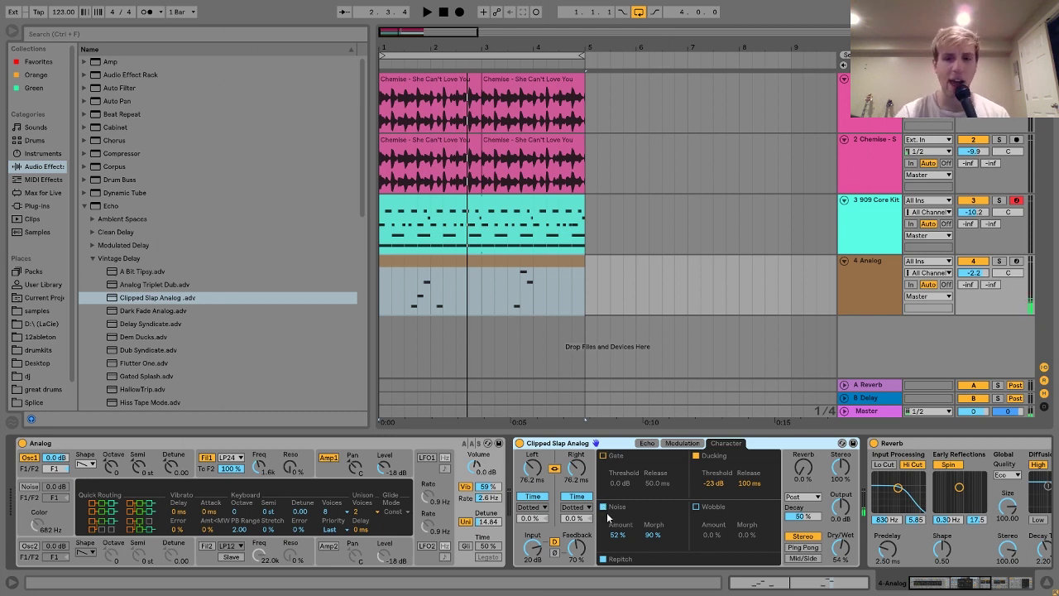
Audition the Clipped Slap Analog echo briefly and turn off its Noise.
key(space)
key(space)
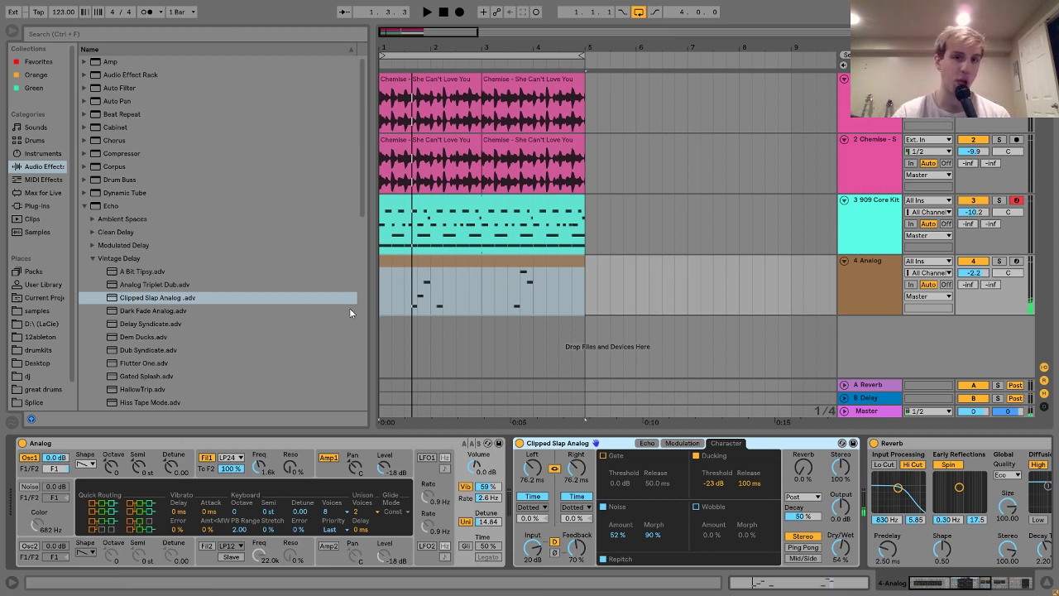
click(604, 506)
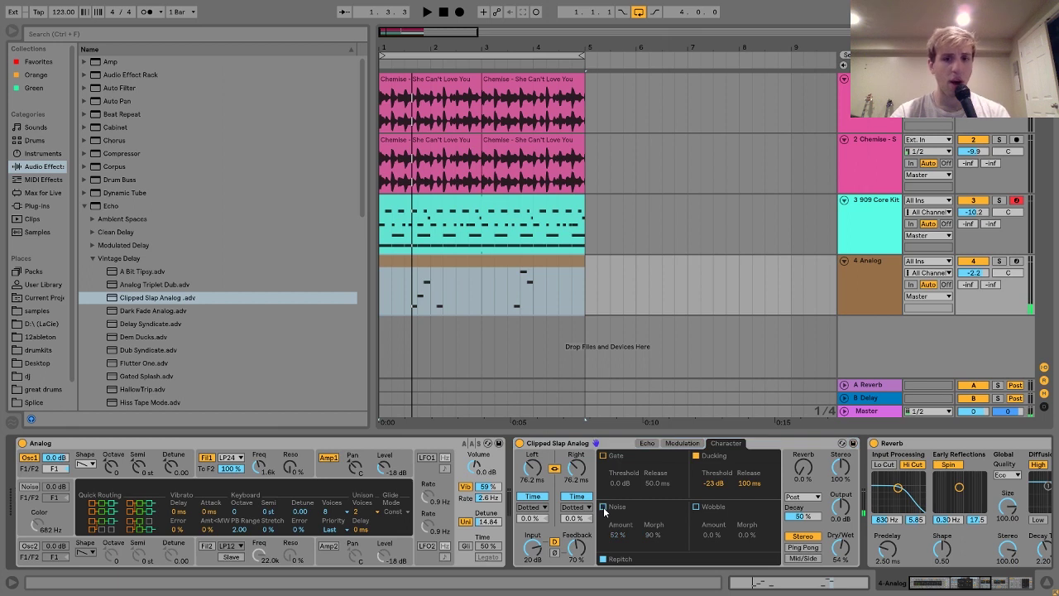
Solo the Analog track and set the echo's Input to 0.0 dB, playing the part to compare.
click(998, 261)
key(space)
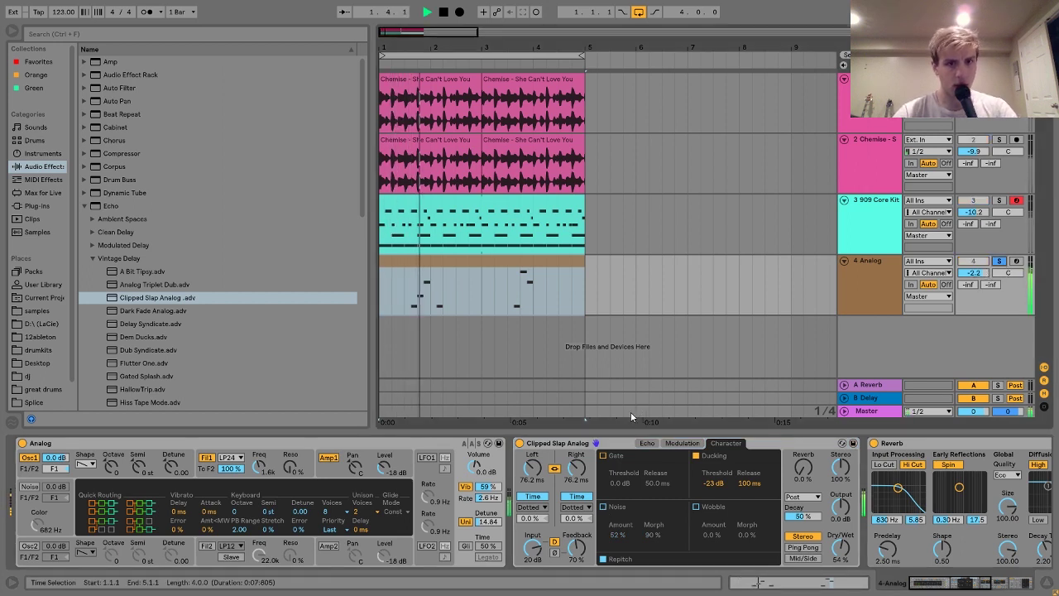
key(space)
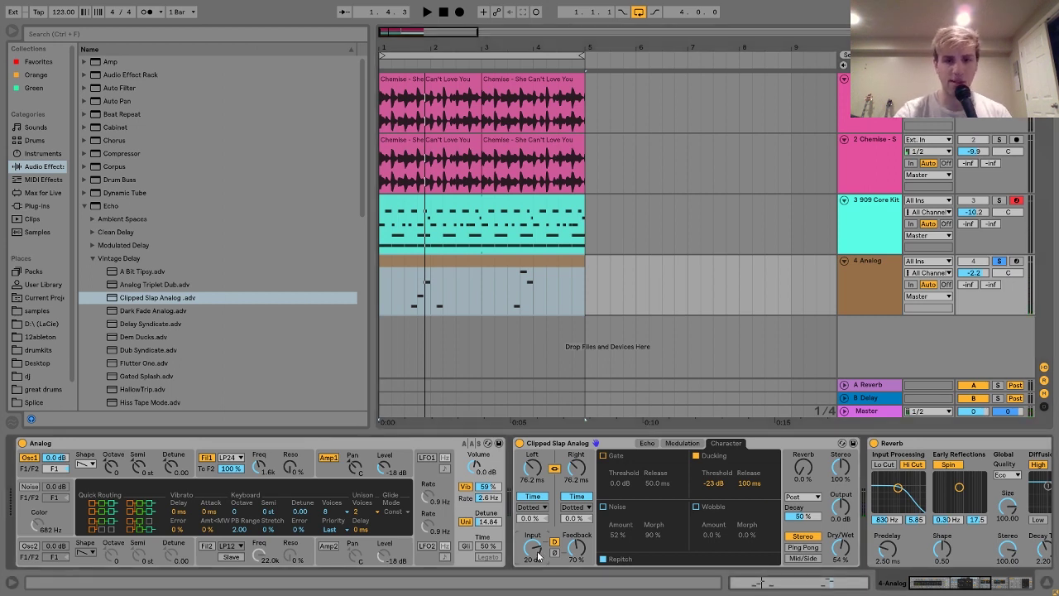
key(space)
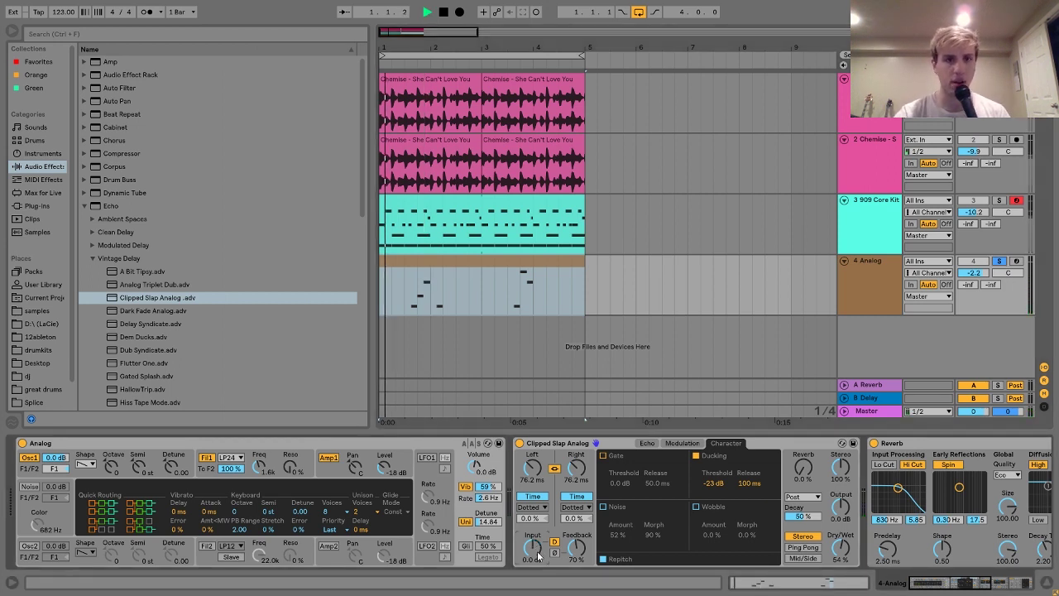
Unsolo the Analog track and set its volume to -0.8 dB while the full mix plays.
click(999, 261)
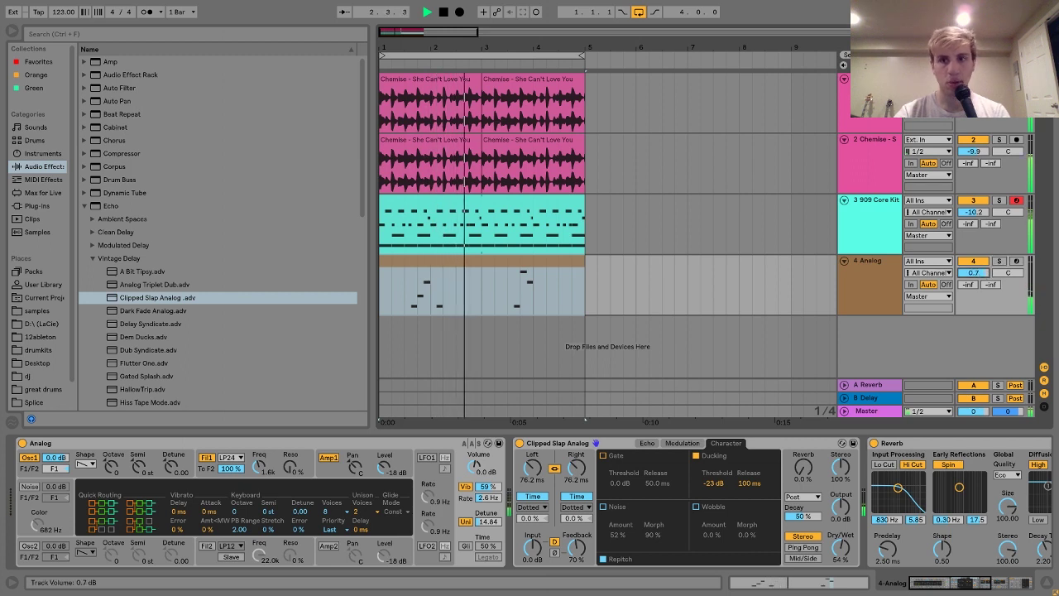
click(843, 263)
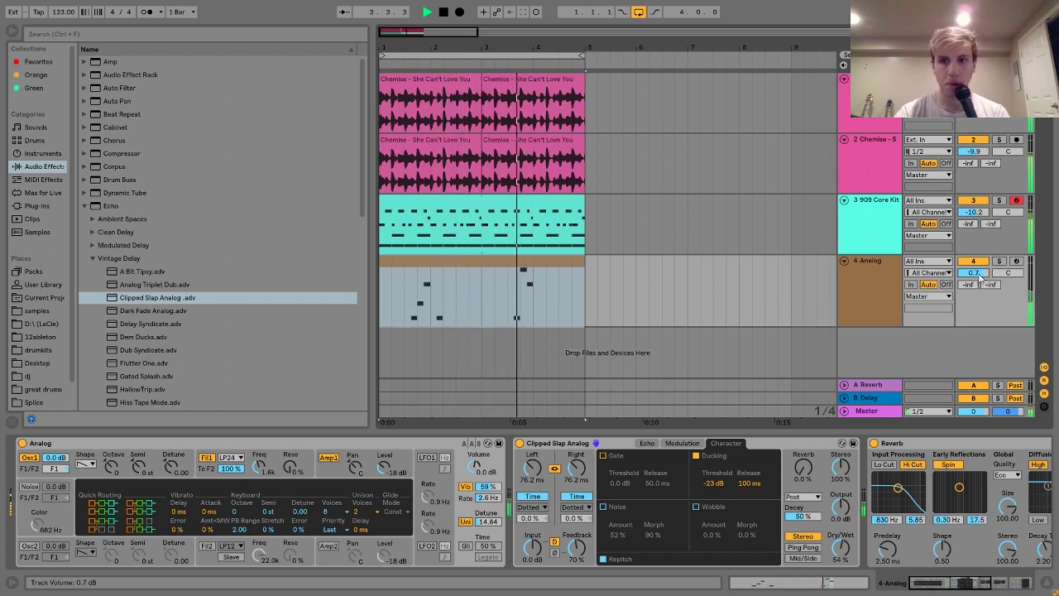
drag(973, 273, 972, 280)
click(863, 277)
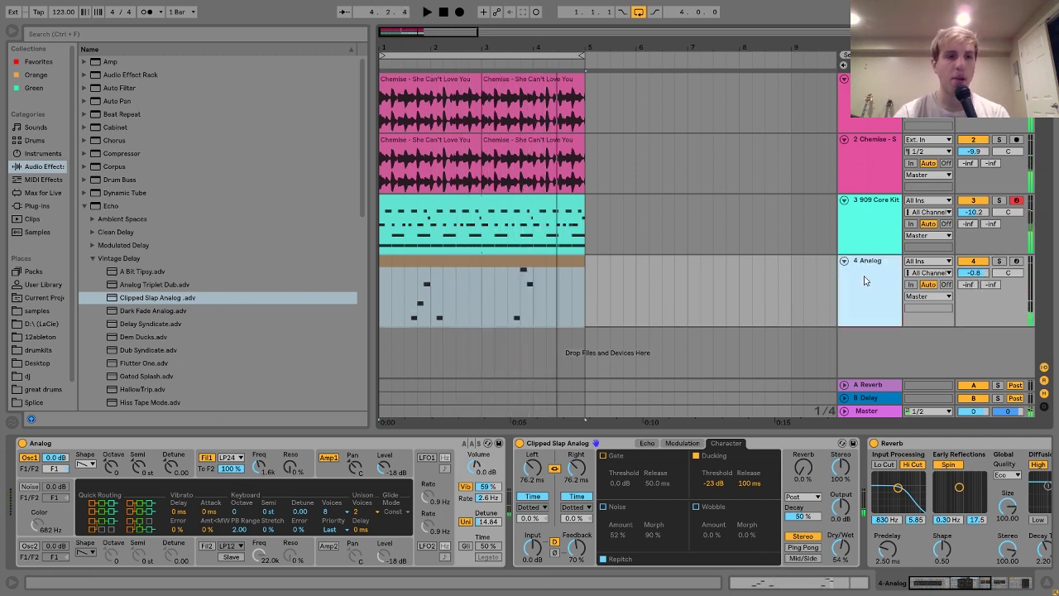
Browse the samples folder and expand the Cassette Noise folder inside LO FI HOUSE SOUNDZ.
click(36, 311)
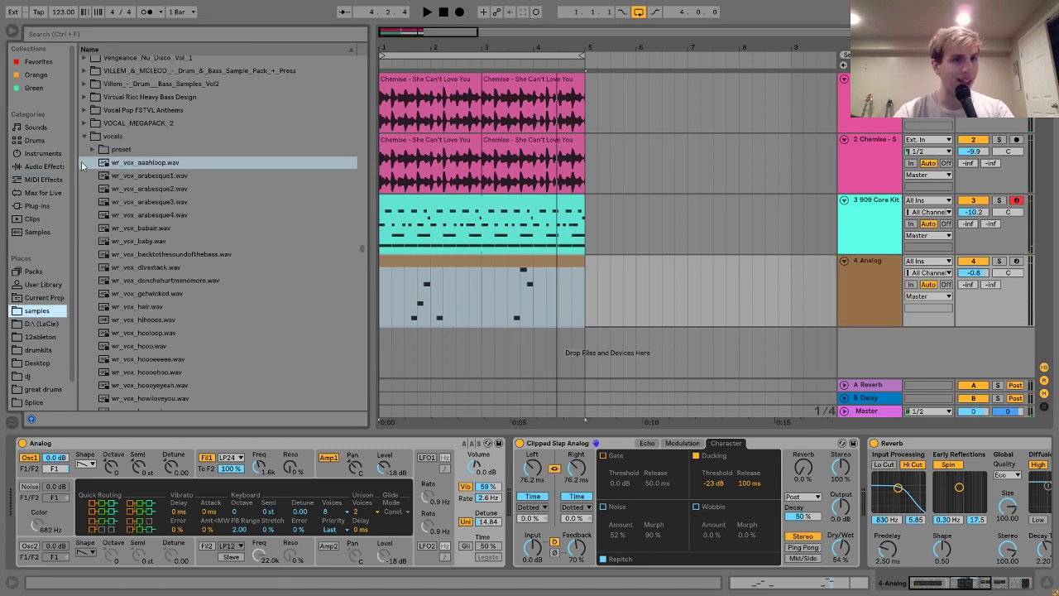
click(87, 135)
scroll(90, 139, up, 15)
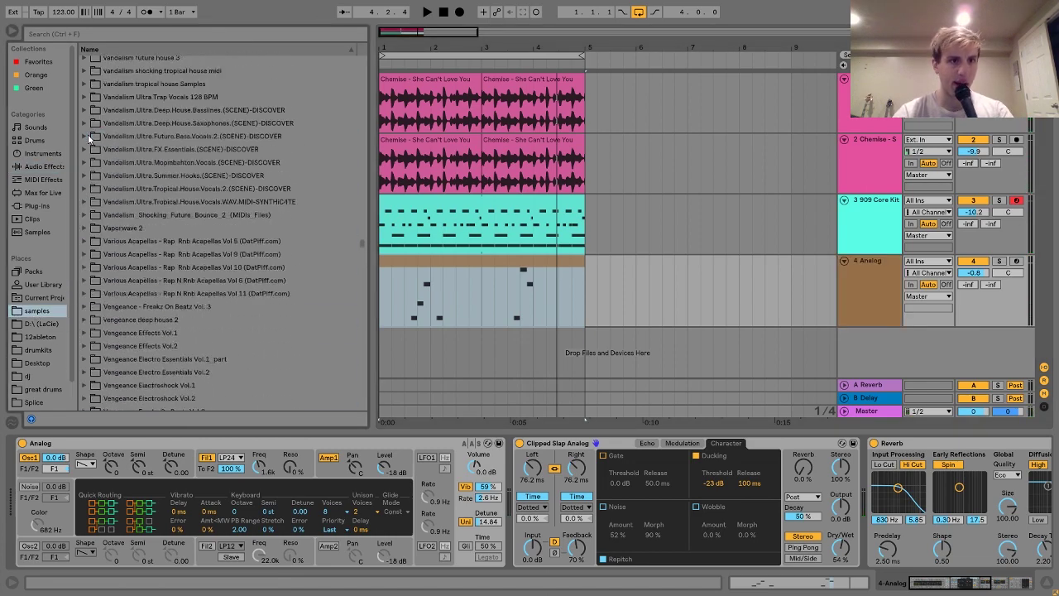
scroll(89, 139, up, 20)
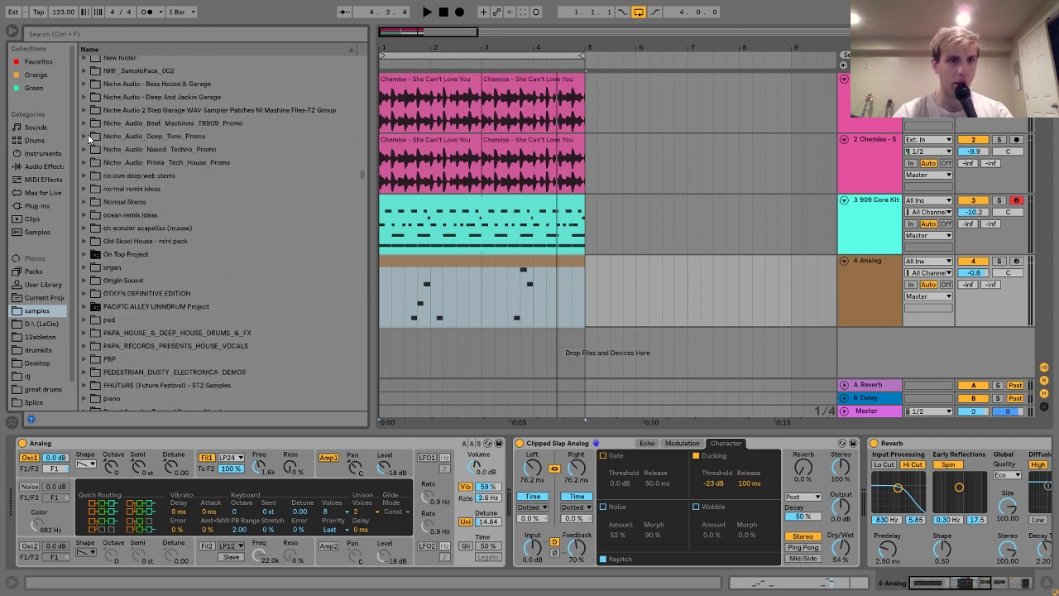
scroll(87, 134, up, 5)
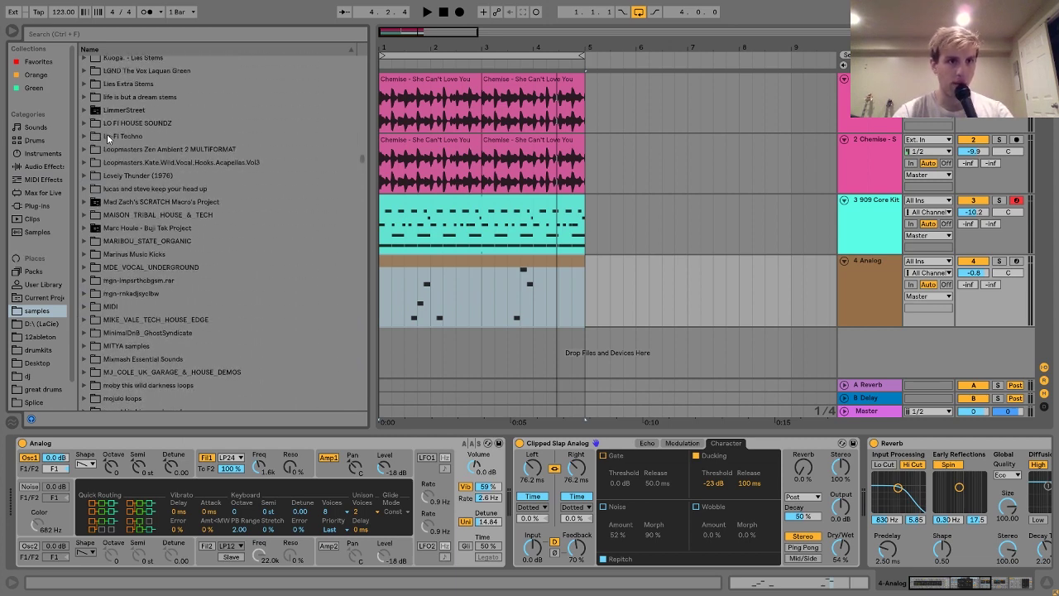
click(108, 124)
key(Right)
click(110, 135)
key(Right)
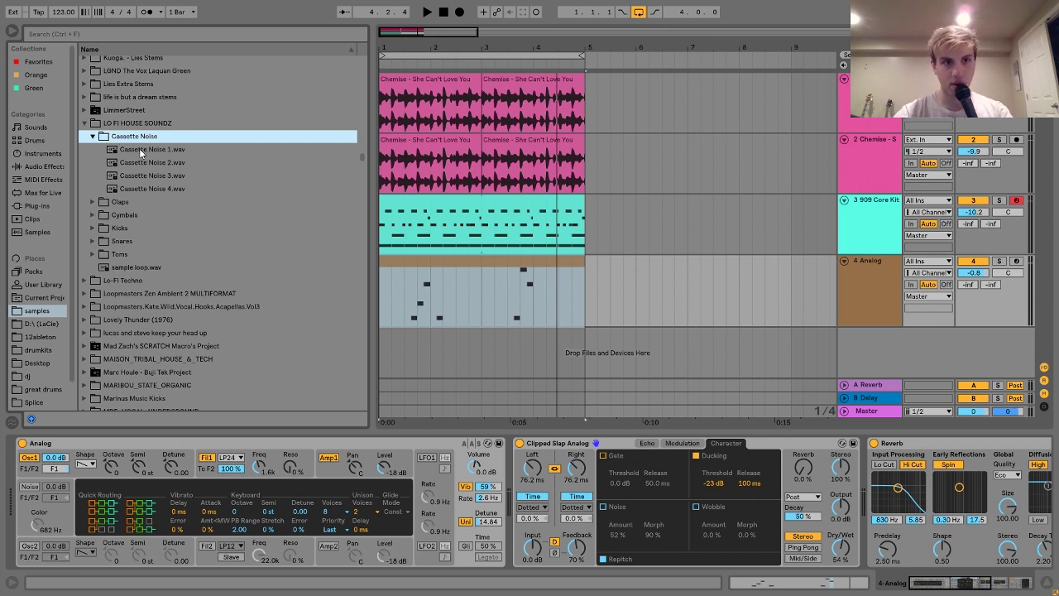
Add Cassette Noise 1.wav on a new audio track below Analog, starting at bar 1, and turn off Warp for its clip.
click(139, 149)
drag(141, 153, 380, 345)
double_click(410, 332)
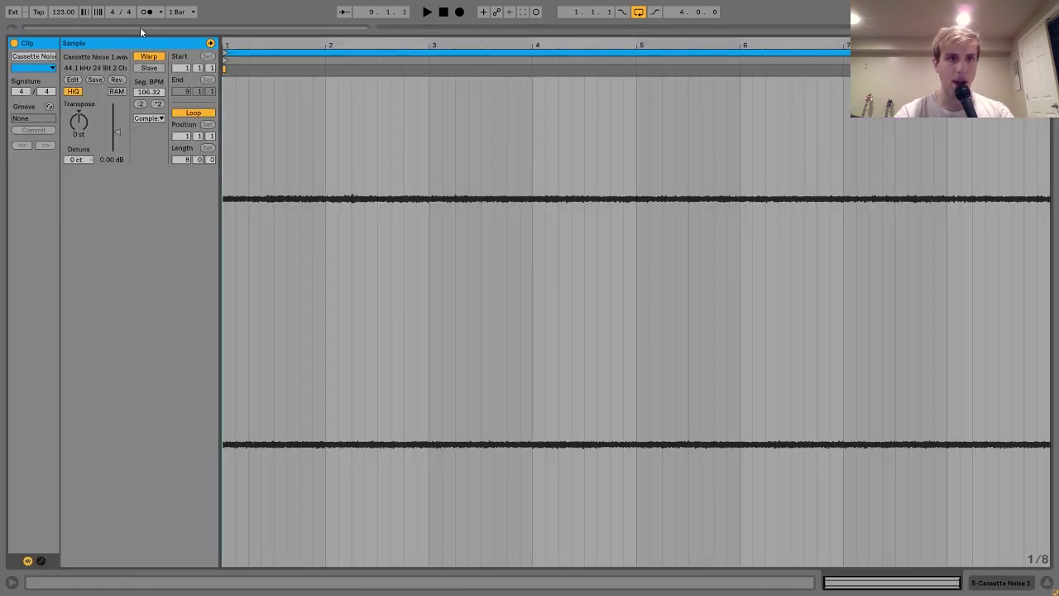
click(149, 57)
Play the loop and set the Cassette Noise track's volume to -3.6 dB.
key(space)
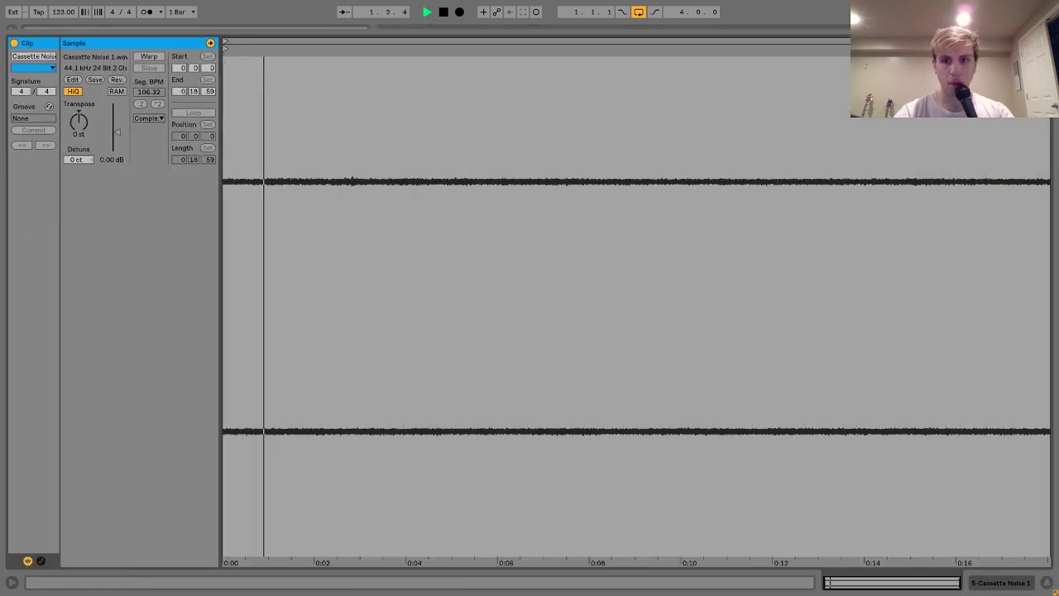
click(1023, 586)
drag(974, 304, 973, 321)
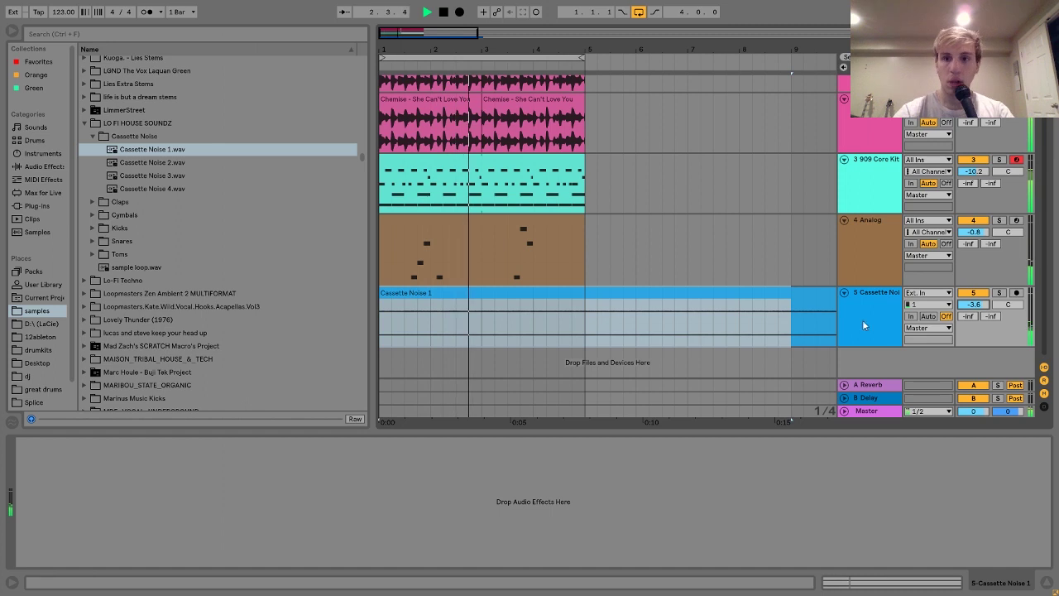
key(space)
Split the Cassette Noise clip at bar 5 and delete the part beyond the four-bar loop.
click(590, 339)
click(585, 336)
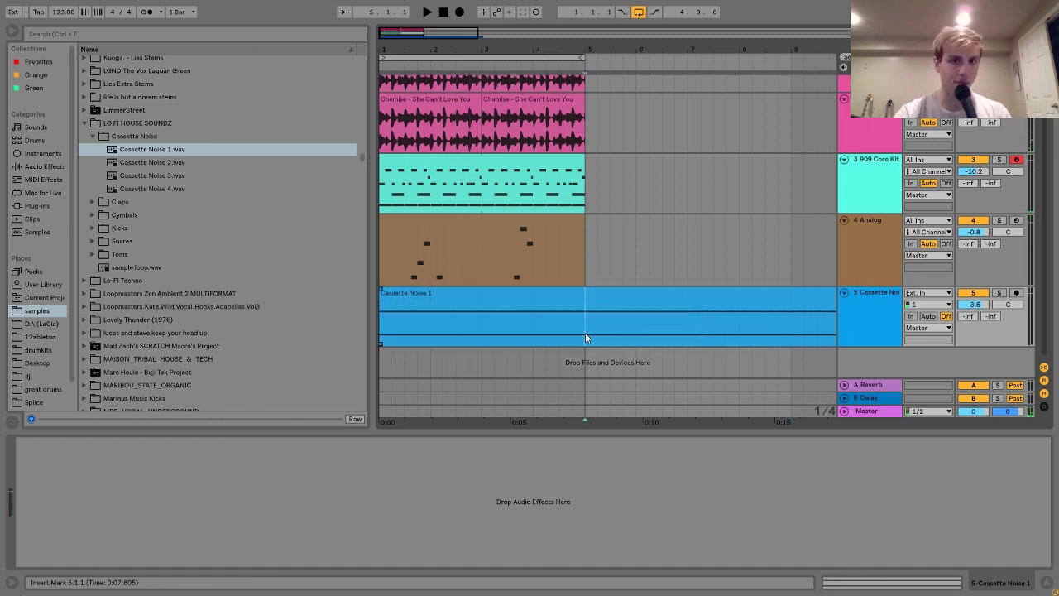
key(ctrl+e)
click(608, 293)
key(Delete)
scroll(611, 299, up, 1)
scroll(610, 299, up, 1)
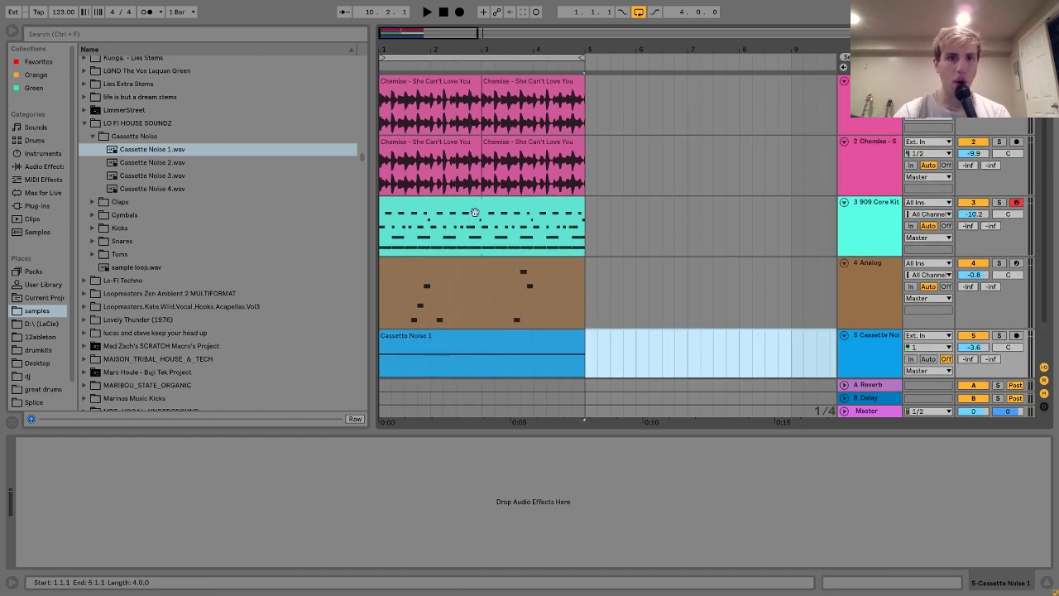
Set the high-cut band of the 909 Core Kit's EQ Eight to 4.74 kHz with a Q of 1.43 and audition the loop.
click(474, 211)
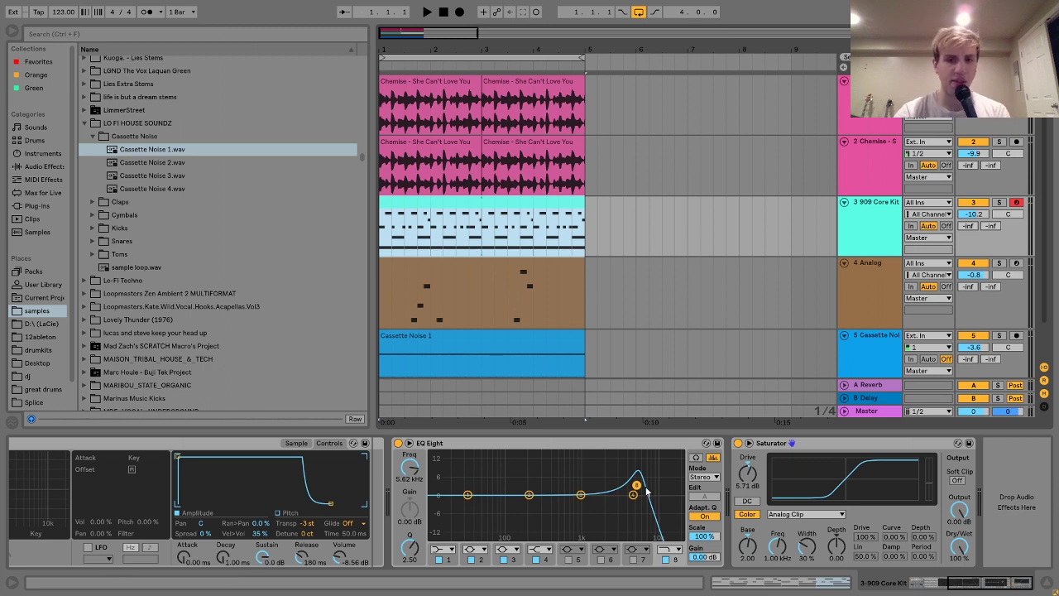
drag(637, 485, 631, 494)
key(space)
key(space)
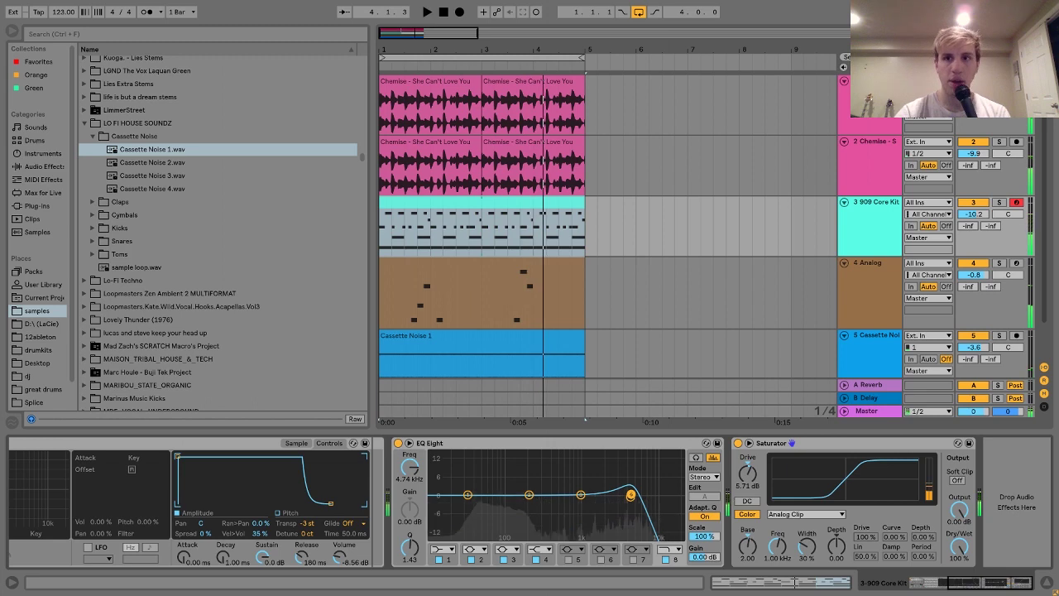
Set the high-cut band of the first Chemise track's EQ Eight to 3.83 kHz with a Q of 1.77 during playback.
key(Up)
key(Up)
key(space)
mouse_move(259, 490)
mouse_down()
mouse_move(248, 492)
mouse_move(258, 493)
mouse_up()
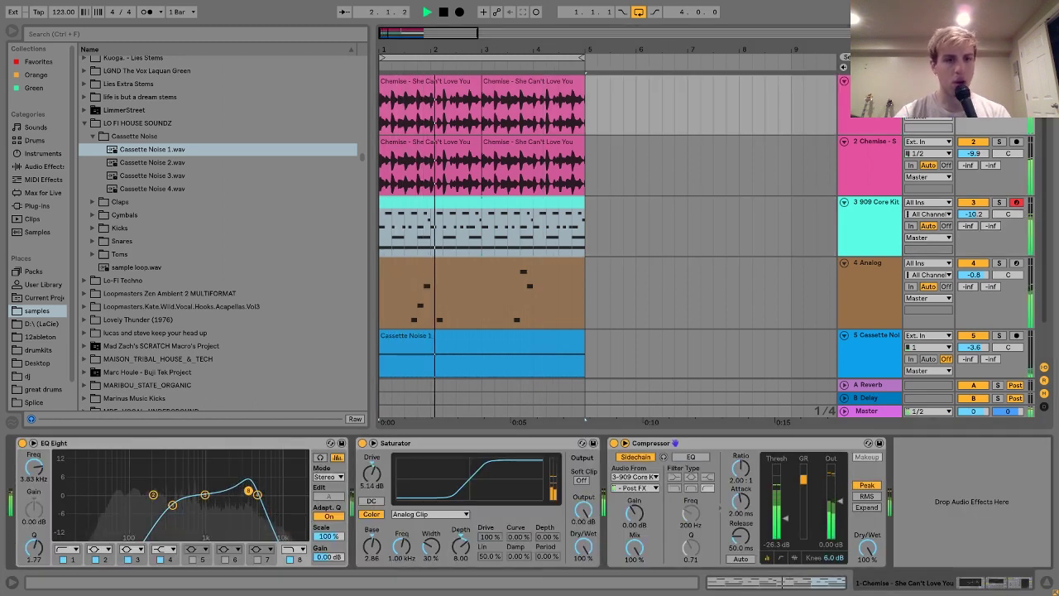
Insert an EQ Eight after the Reverb in the Analog track's effect chain, ahead of the Compressor.
click(882, 273)
scroll(782, 405, right, 10)
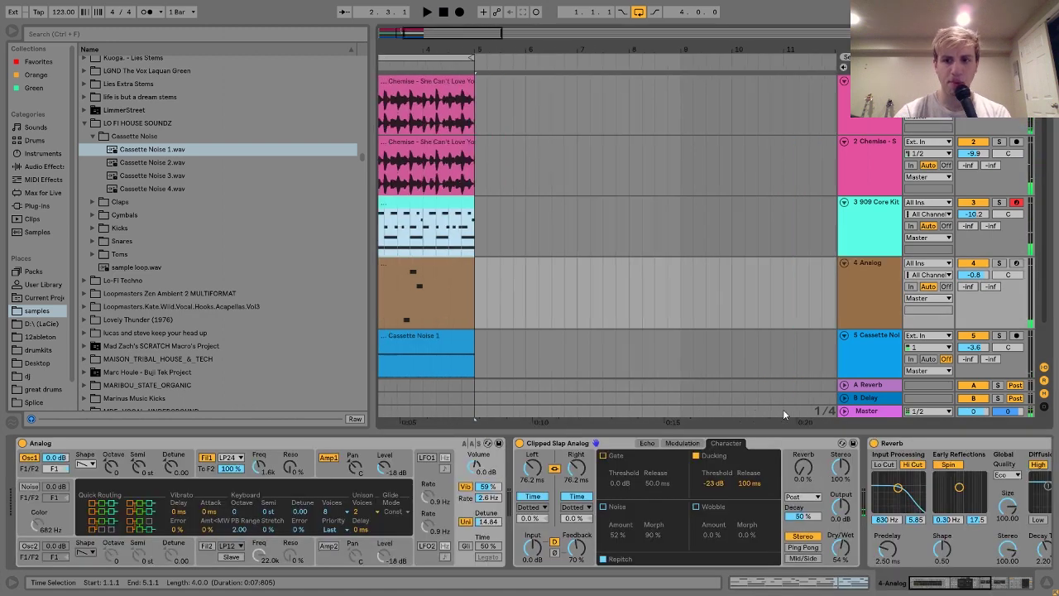
scroll(833, 478, right, 5)
scroll(834, 478, left, 5)
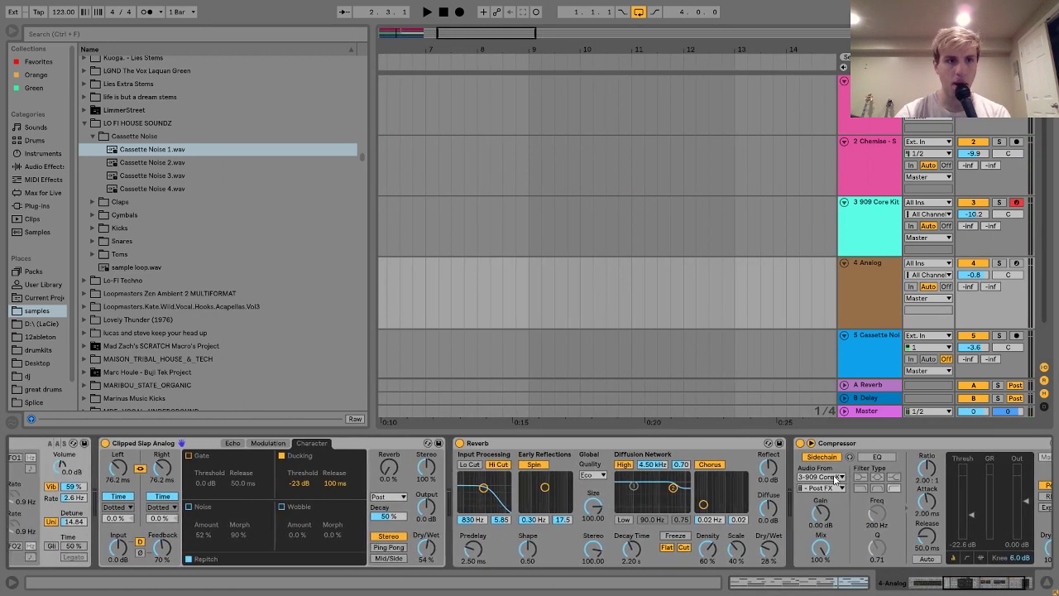
scroll(648, 309, left, 10)
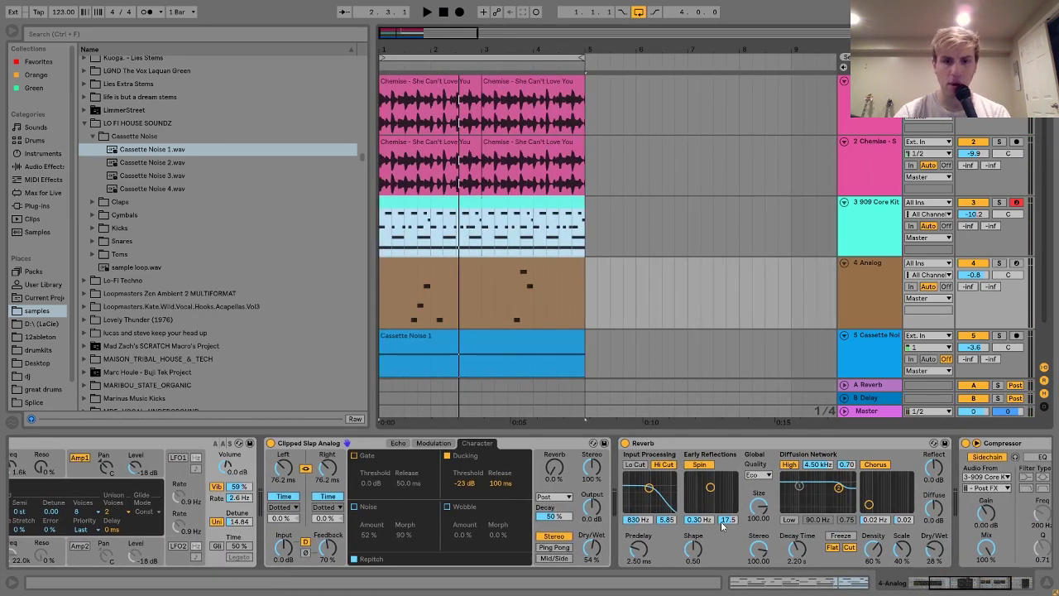
scroll(722, 525, left, 3)
click(43, 167)
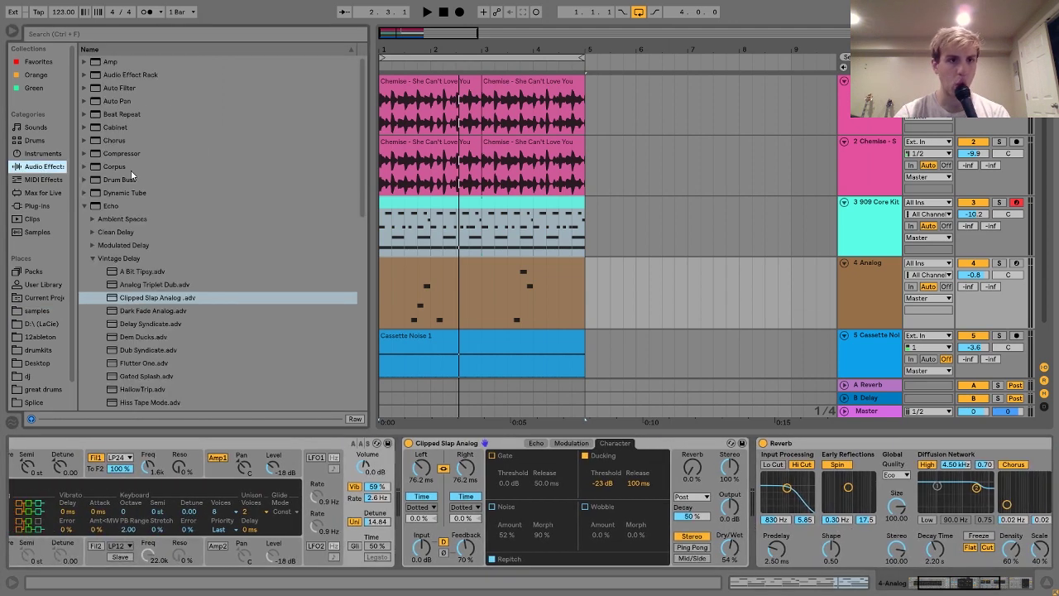
click(84, 206)
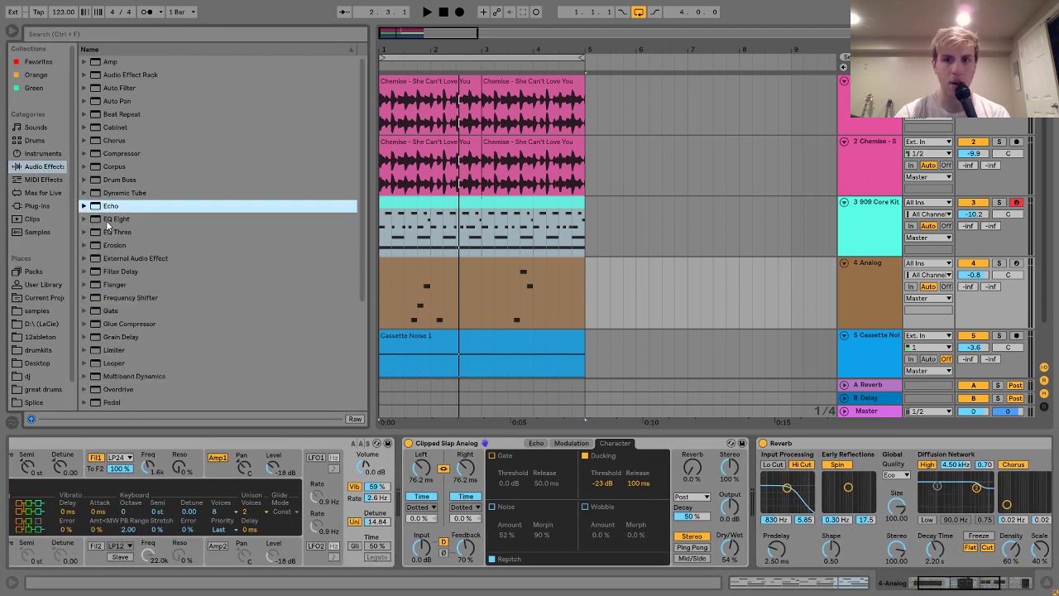
click(107, 219)
scroll(770, 497, right, 1)
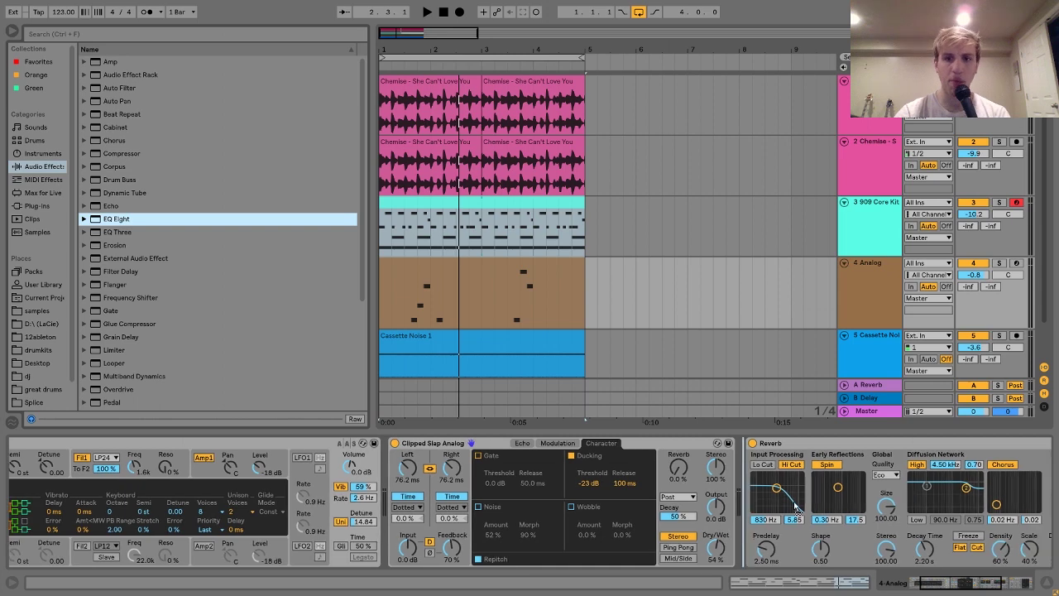
key(Return)
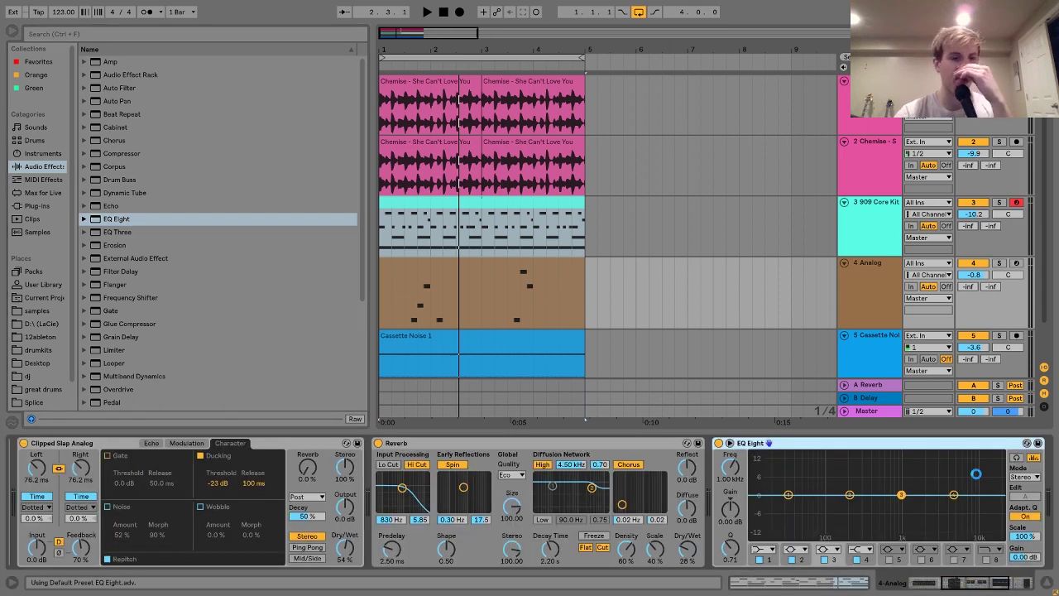
Enable band 8 of Analog's EQ Eight as a high cut at 2.78 kHz with a Q of 1.63 while the loop plays.
click(987, 559)
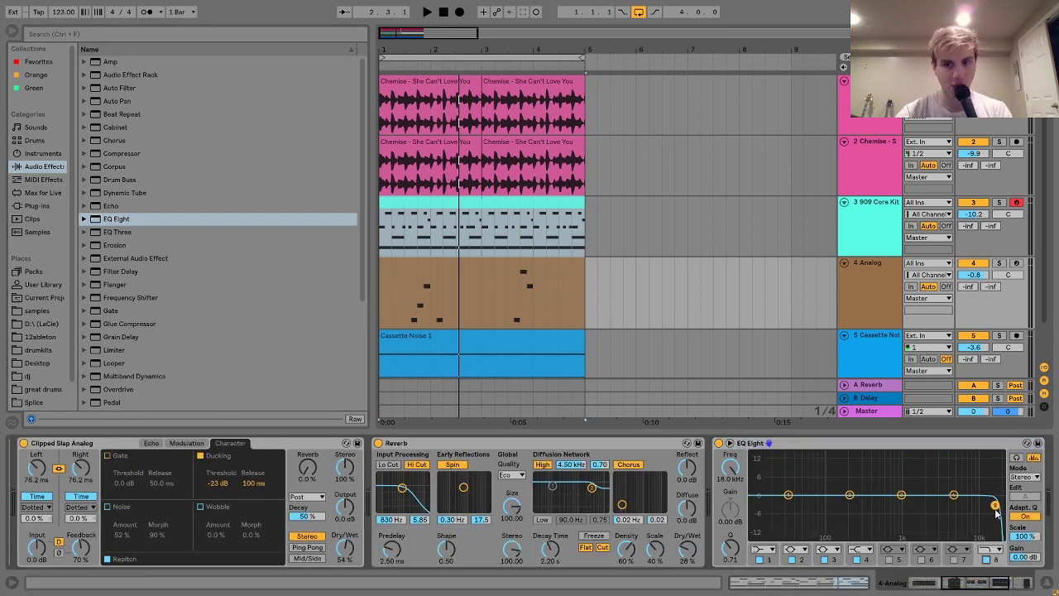
key(space)
drag(995, 505, 936, 495)
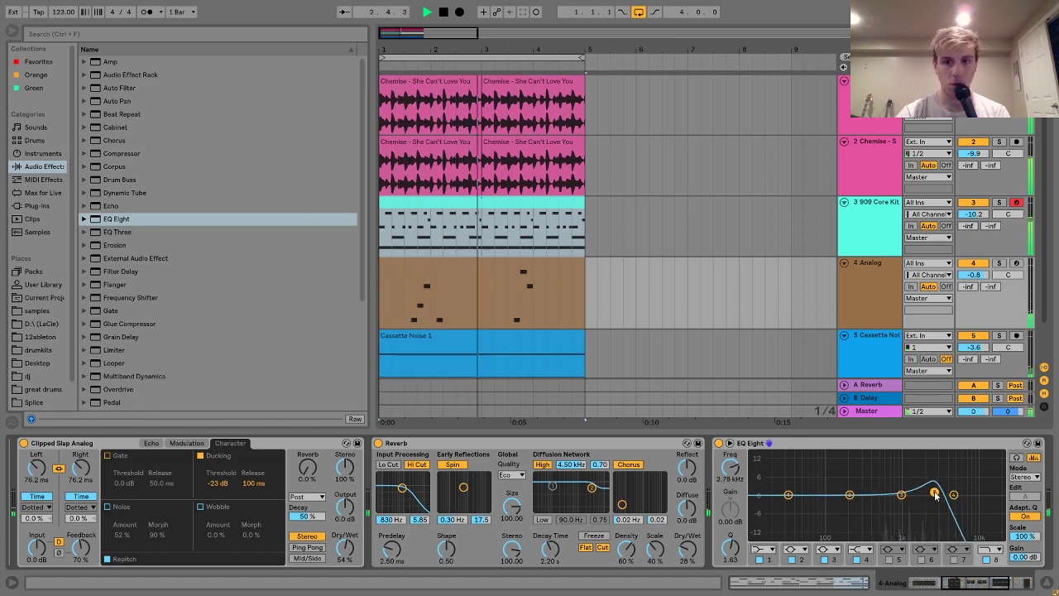
Insert a Saturator between the EQ Eight and the Compressor on the Analog track.
scroll(935, 495, down, 5)
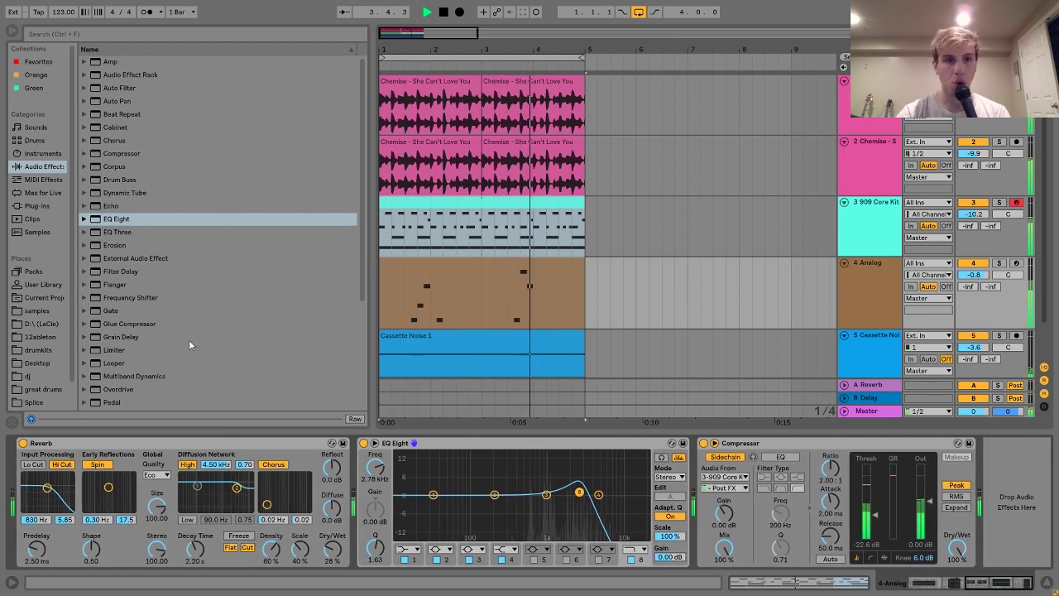
scroll(128, 368, down, 4)
click(108, 324)
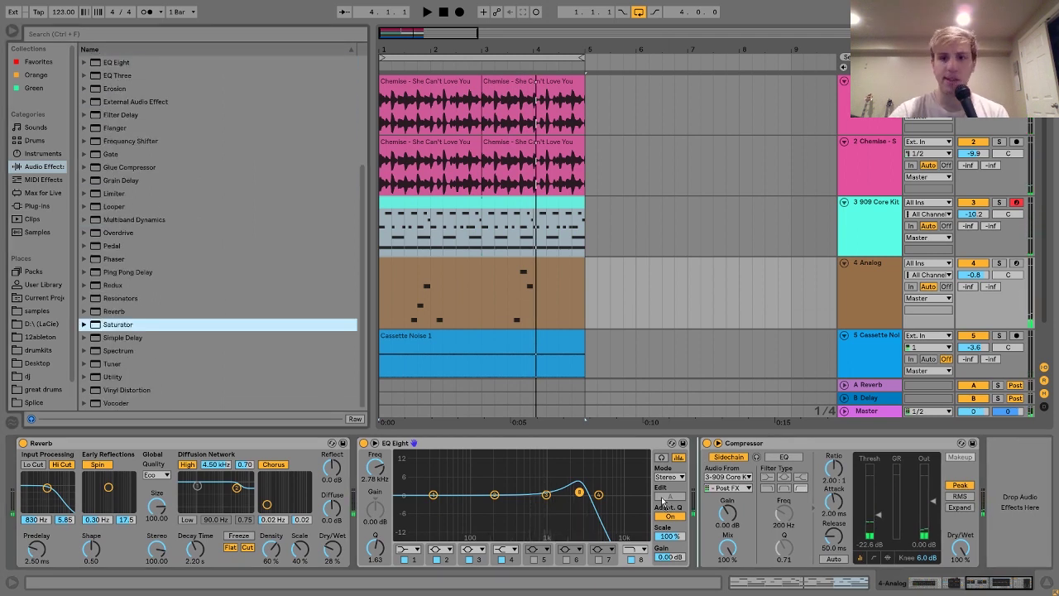
drag(662, 500, 695, 499)
Play the loop and set the Analog track's Saturator to 5.63 dB Drive and 18.3 Base.
key(space)
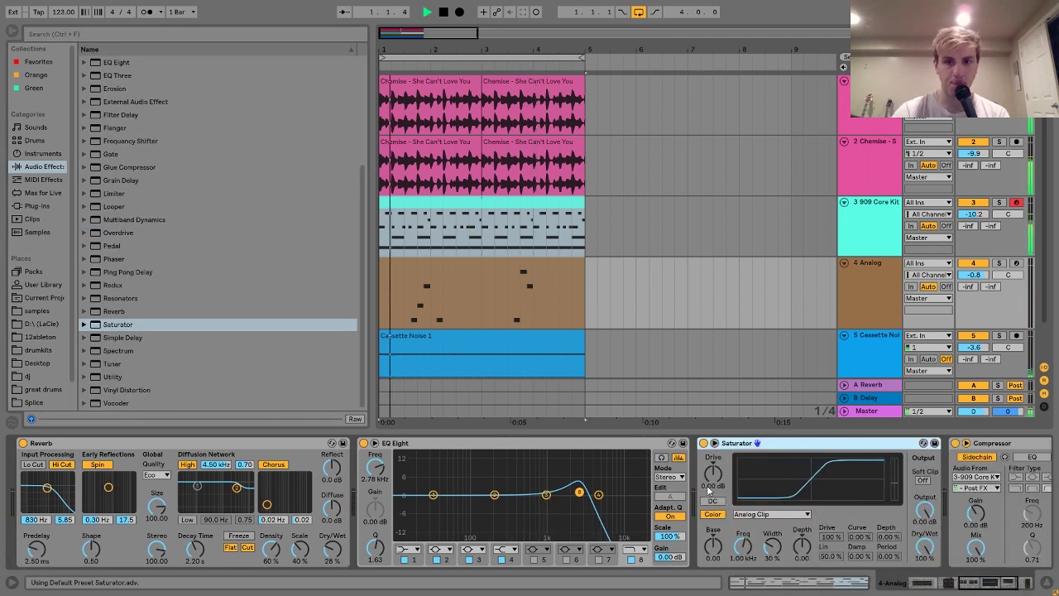
drag(706, 490, 706, 463)
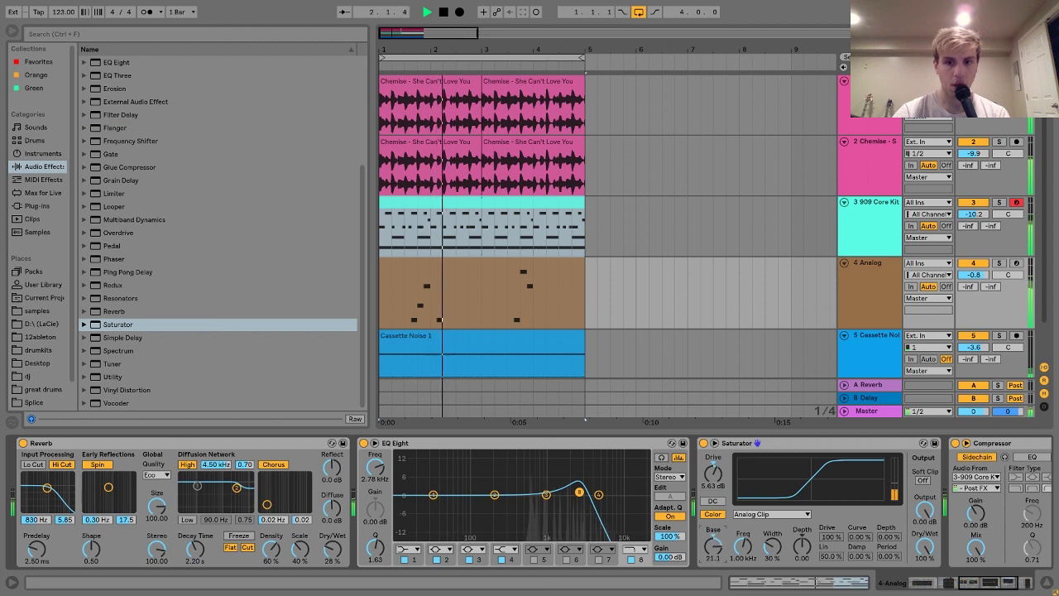
drag(713, 546, 713, 554)
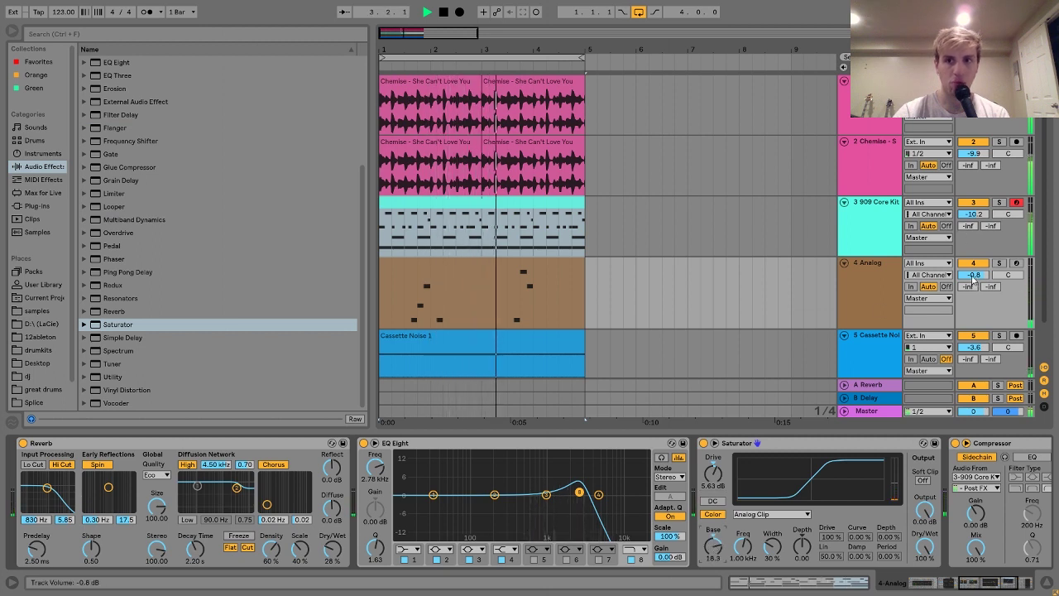
Balance the track volumes, with Analog at -3.7 dB and Cassette Noise at -3.0 dB.
drag(973, 281, 976, 278)
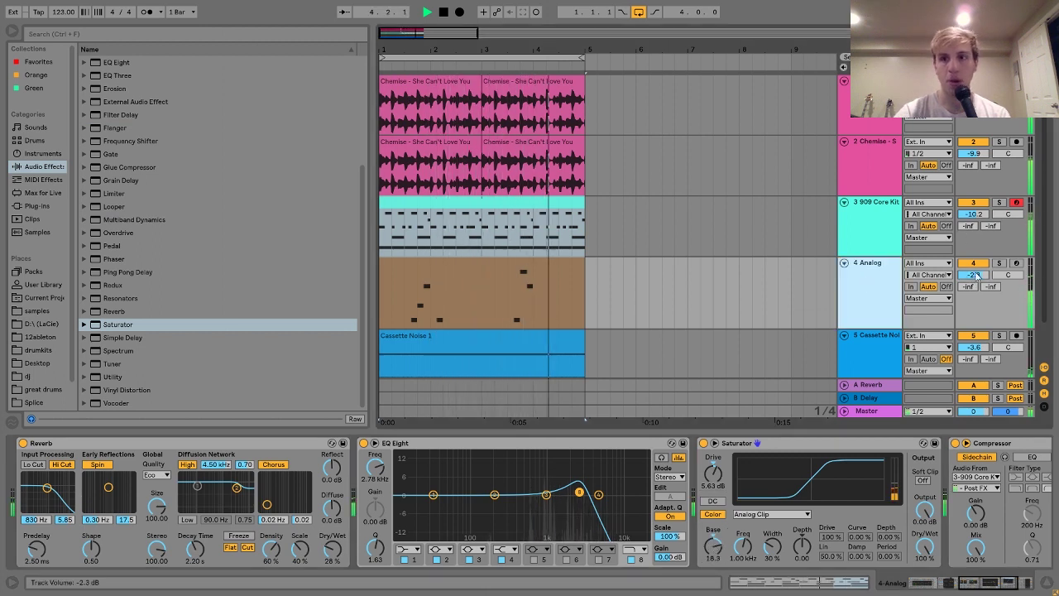
click(962, 339)
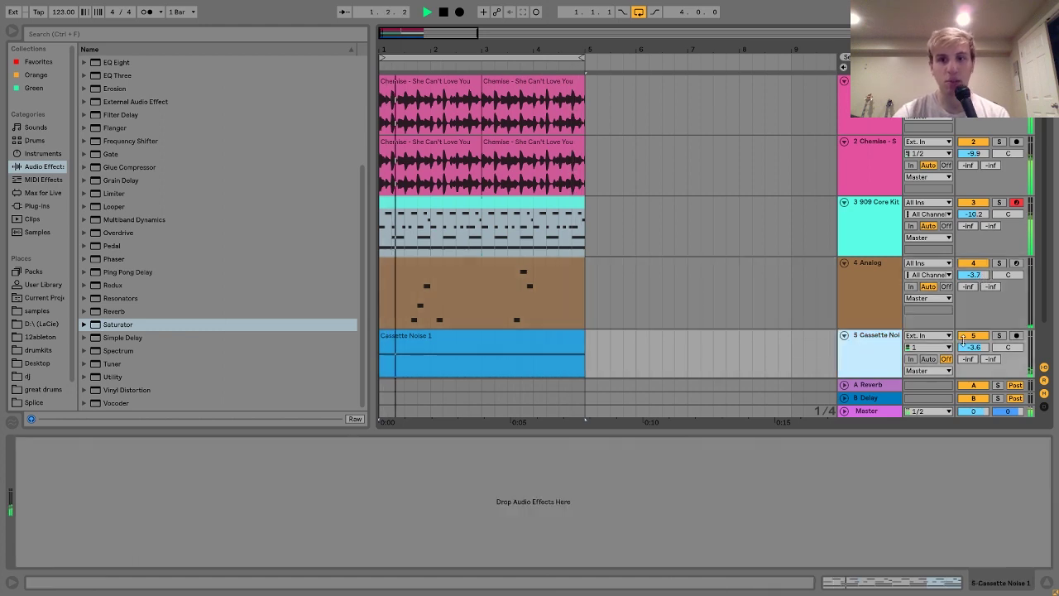
drag(962, 339, 962, 334)
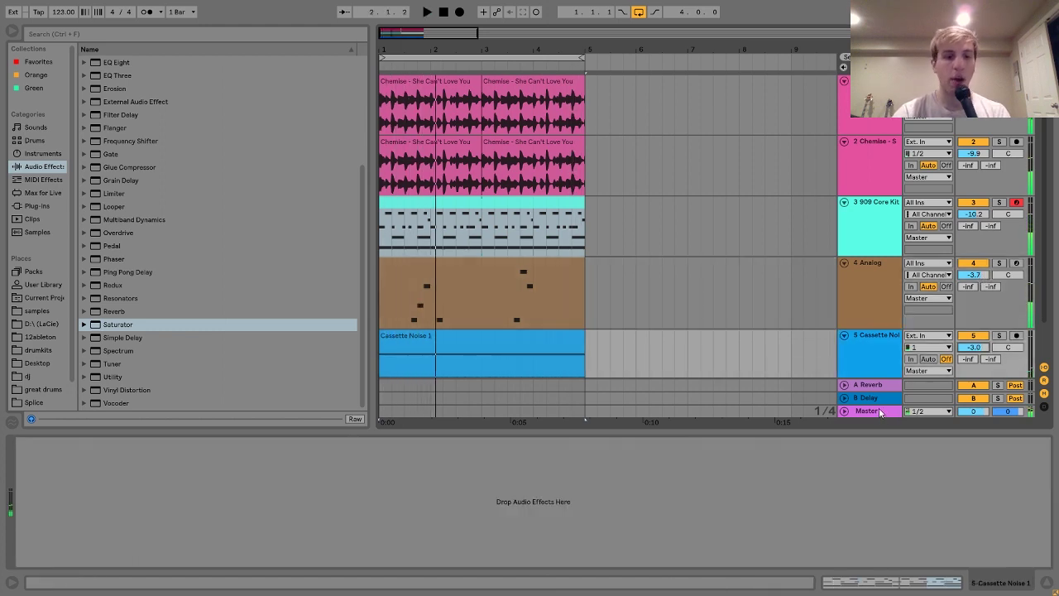
Add a Saturator to the Master track.
key(Tab)
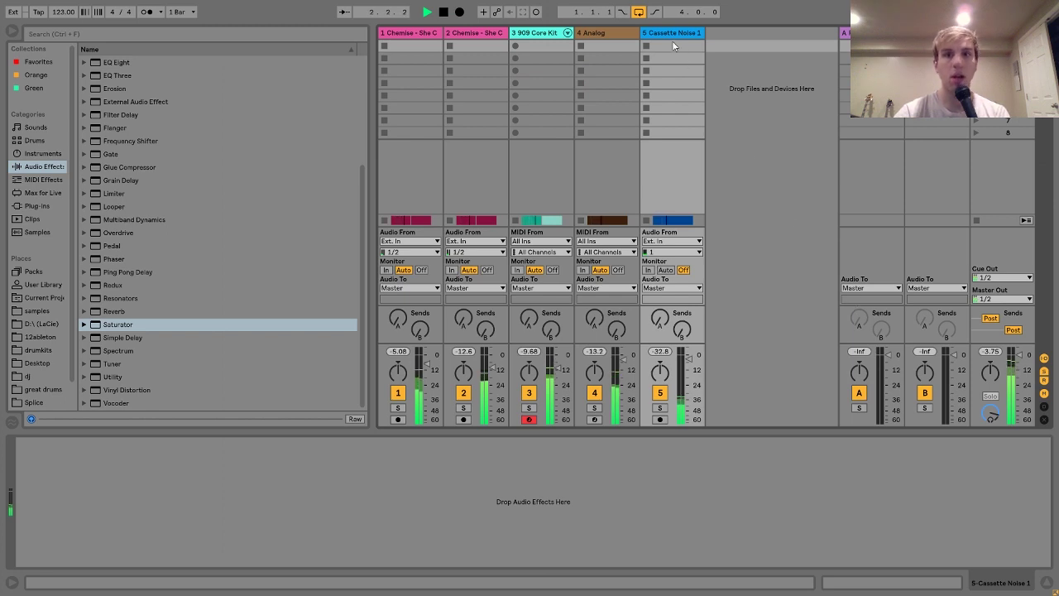
click(1001, 247)
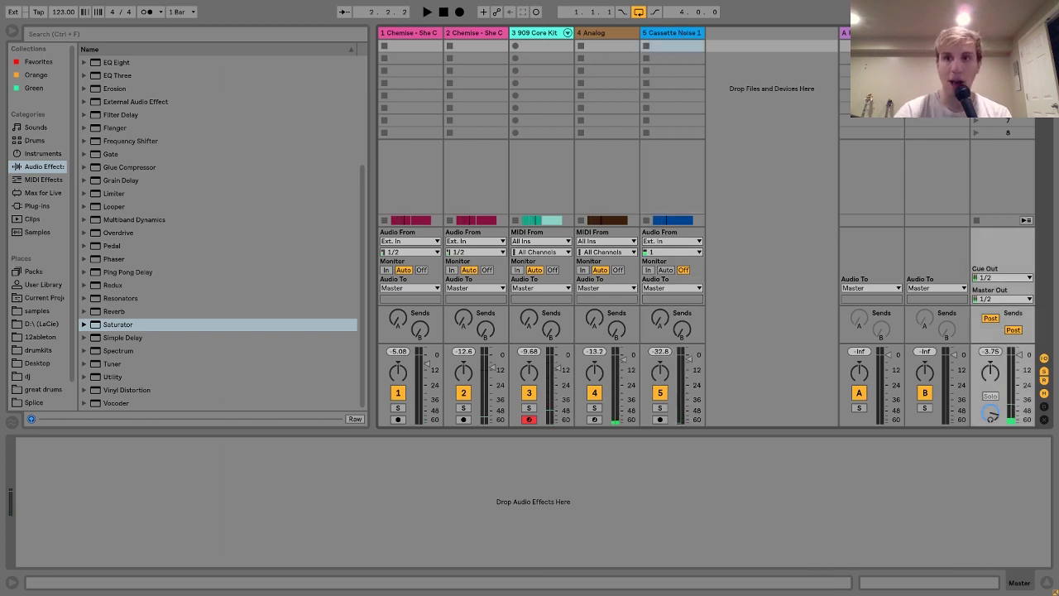
key(Tab)
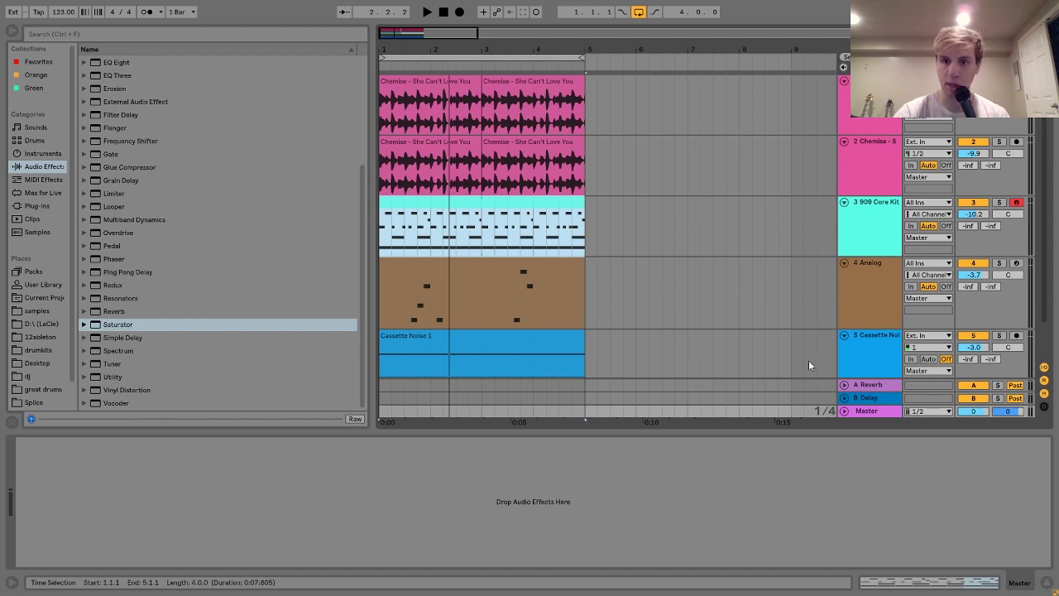
click(846, 412)
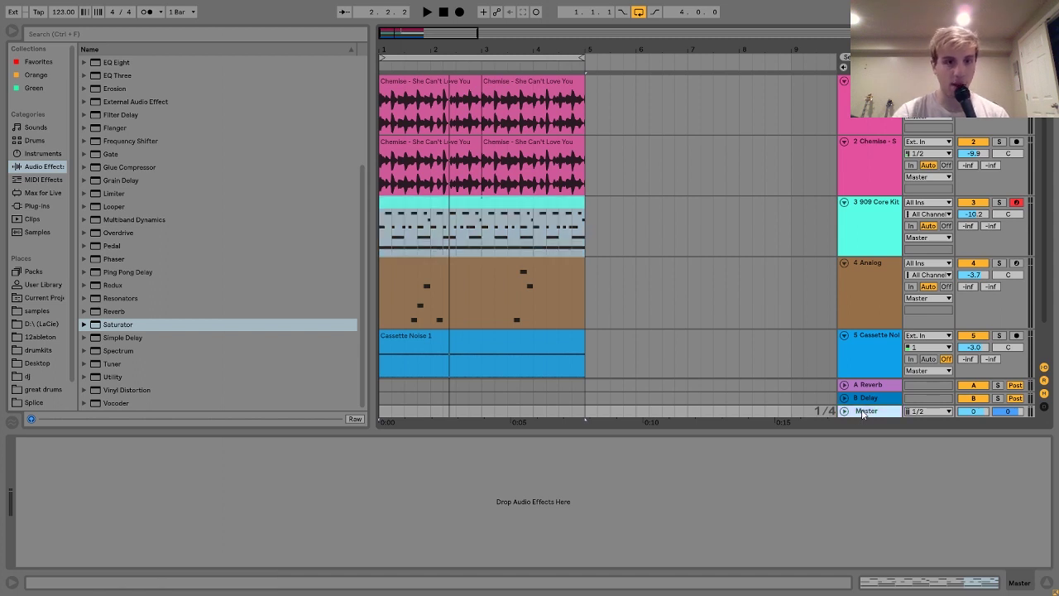
double_click(125, 327)
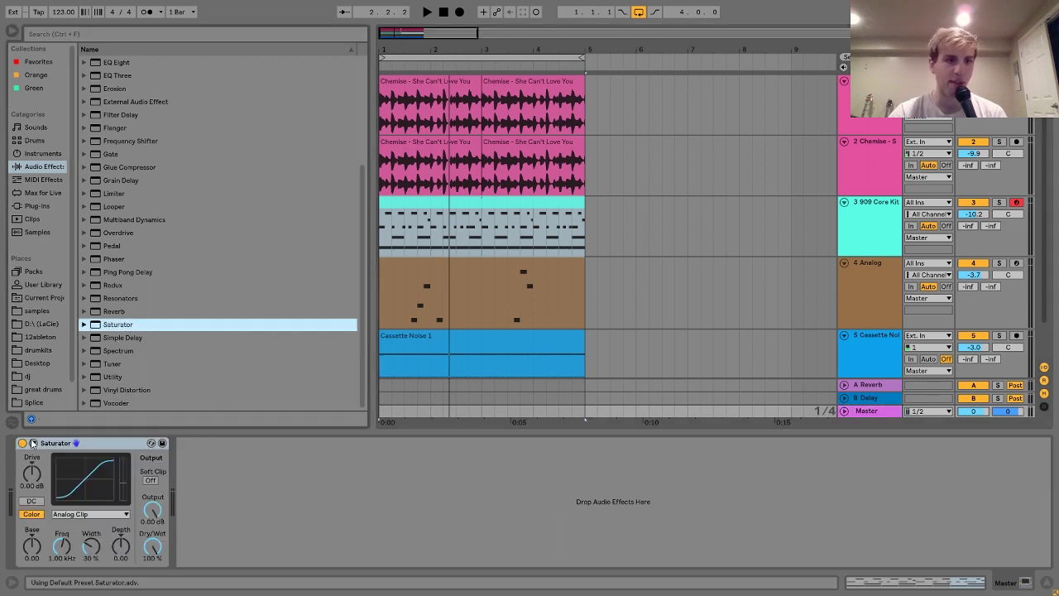
Expand the Master Saturator's extra curve controls and set its Drive to 3.00 dB, auditioning the loop.
click(33, 443)
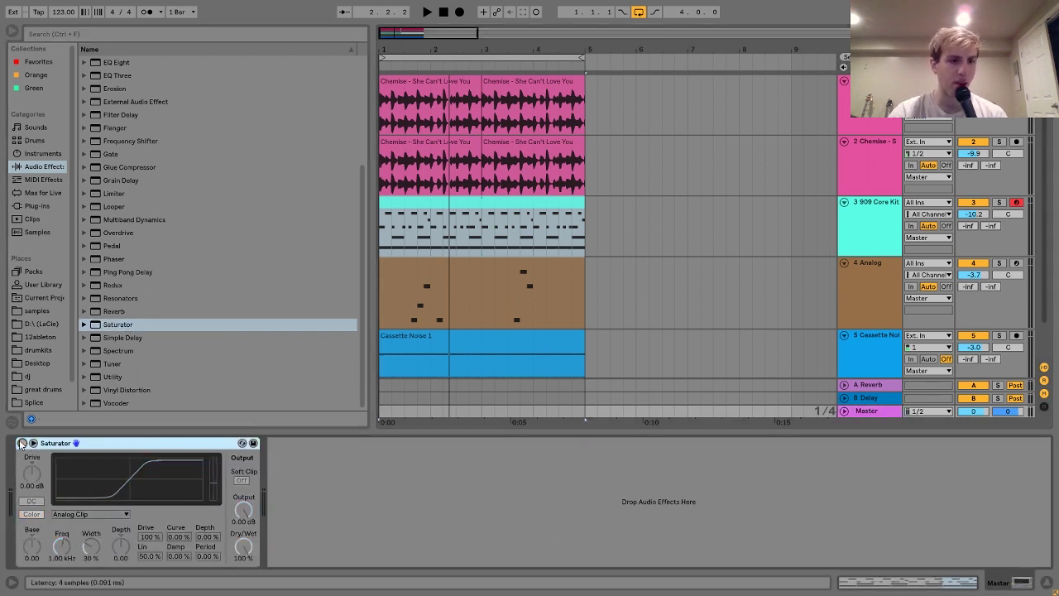
click(22, 442)
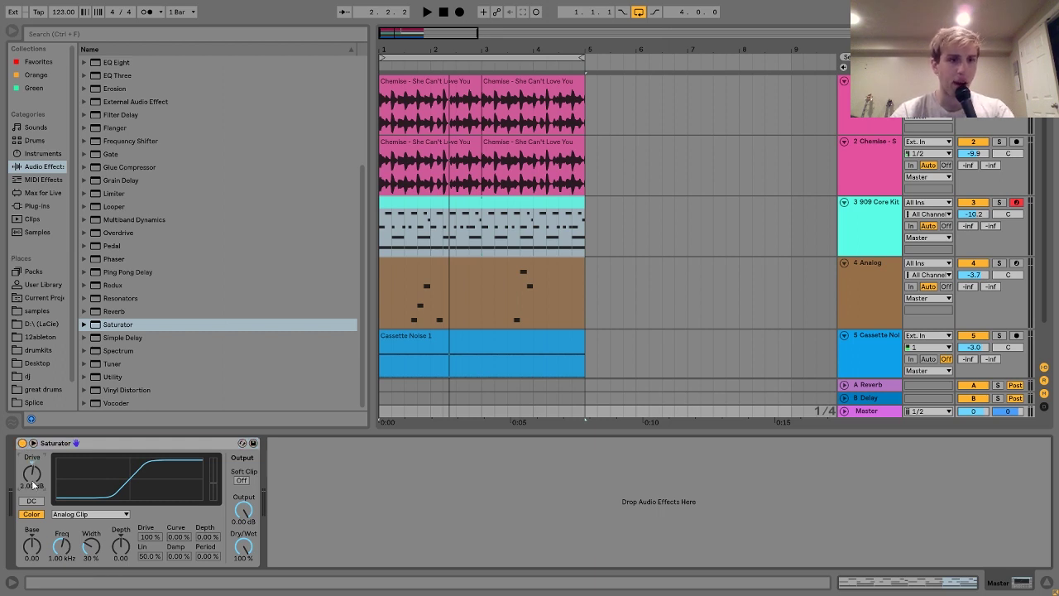
key(space)
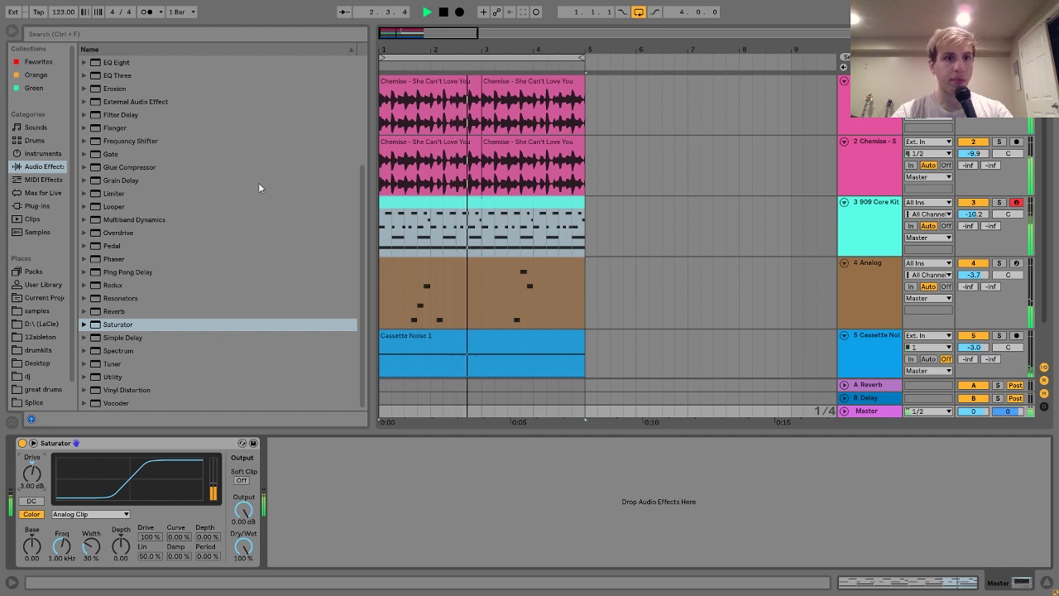
scroll(200, 221, up, 4)
key(space)
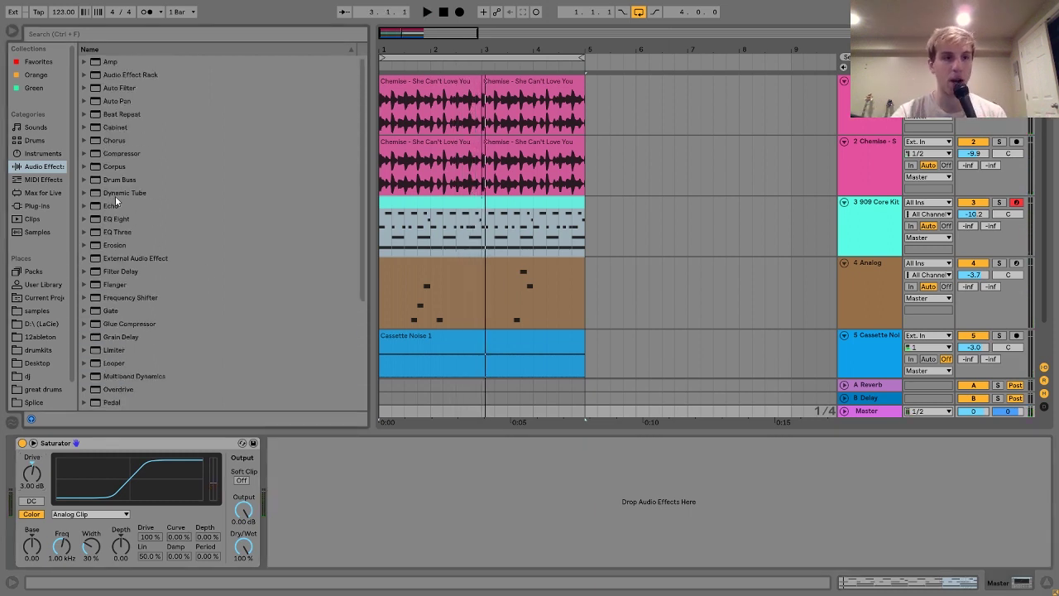
click(39, 491)
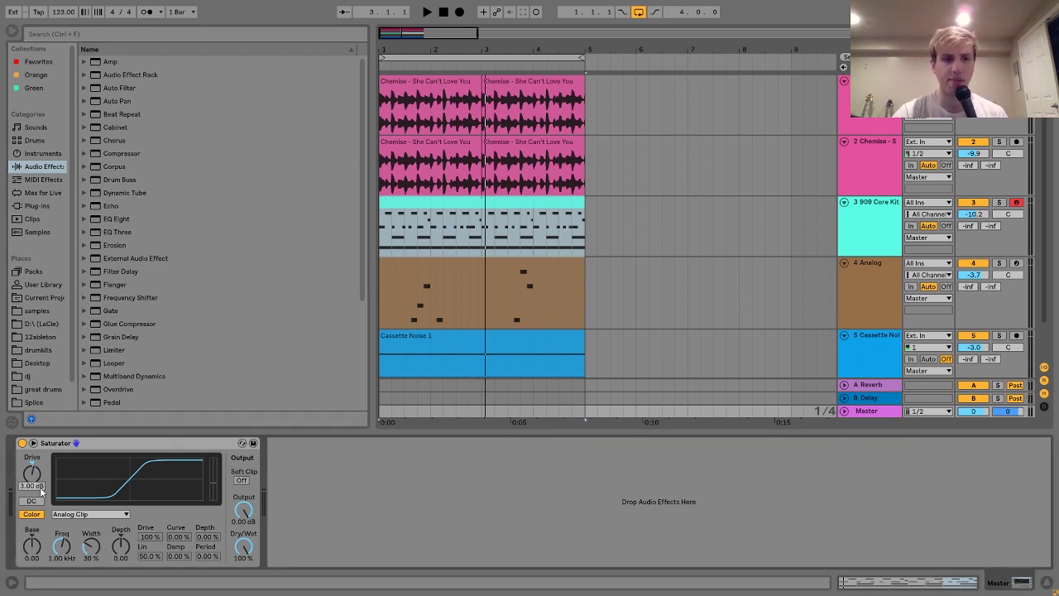
key(space)
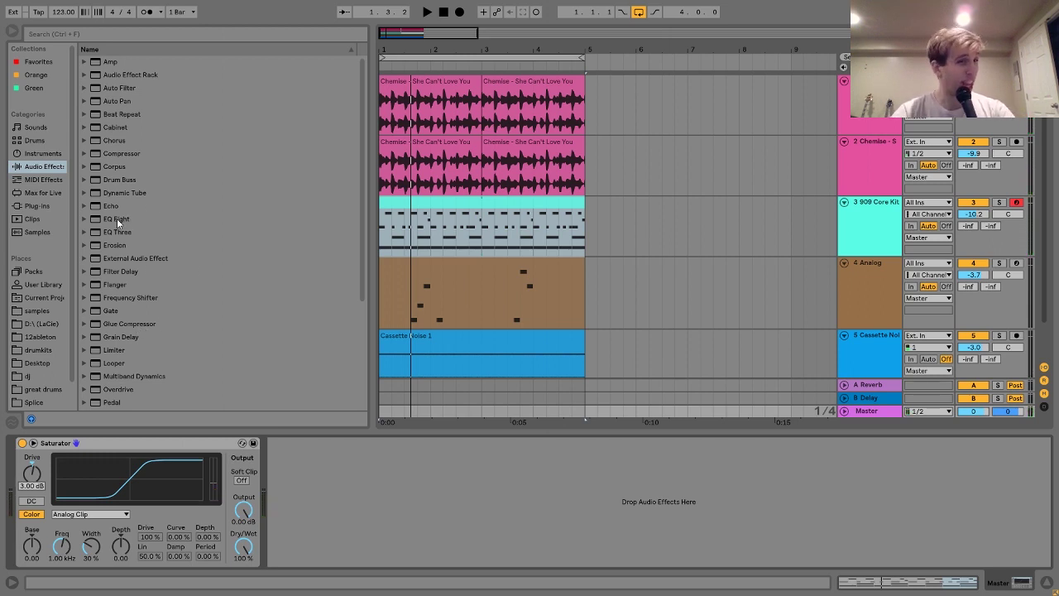
Insert an EQ Eight before the Master Saturator and enable band 8 as a resonant high cut at about 5 kHz, auditioning the loop.
drag(116, 218, 37, 515)
click(290, 561)
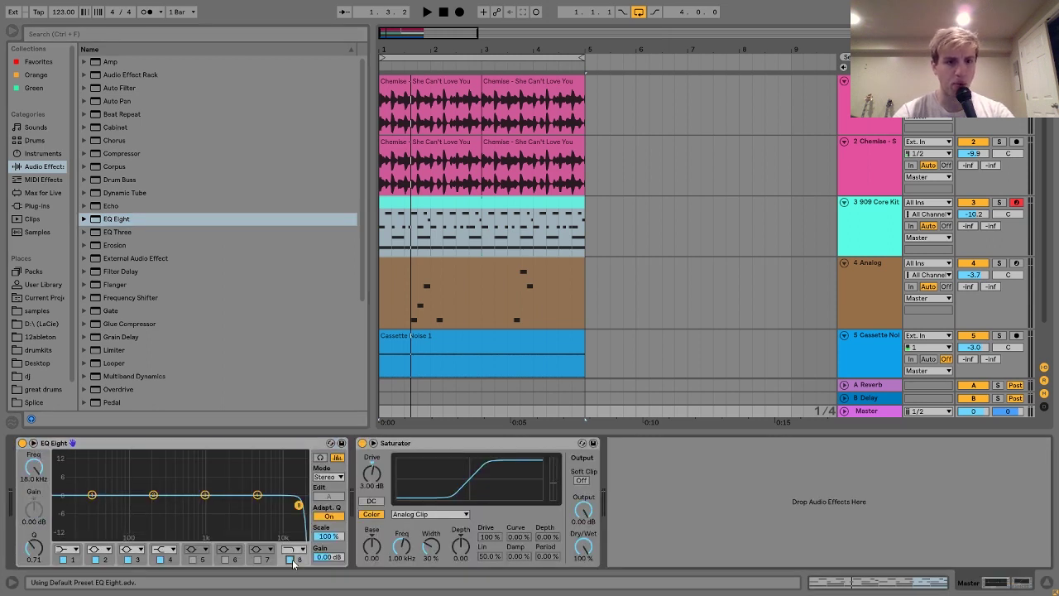
drag(298, 505, 265, 493)
key(space)
key(space)
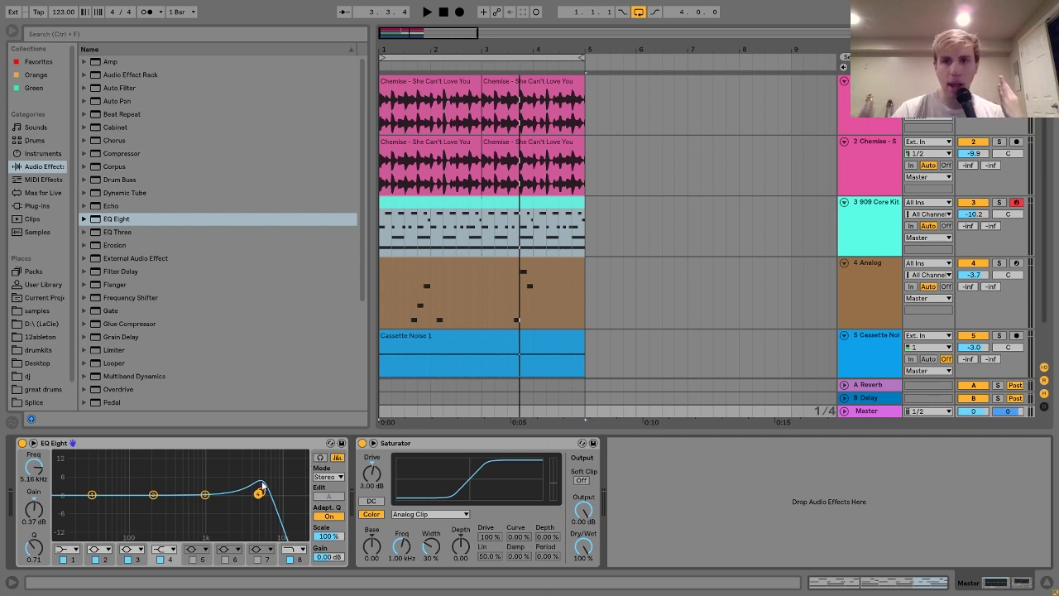
Lower the Master track volume to -4.0 dB while the loop plays, and stop playback.
scroll(563, 300, down, 2)
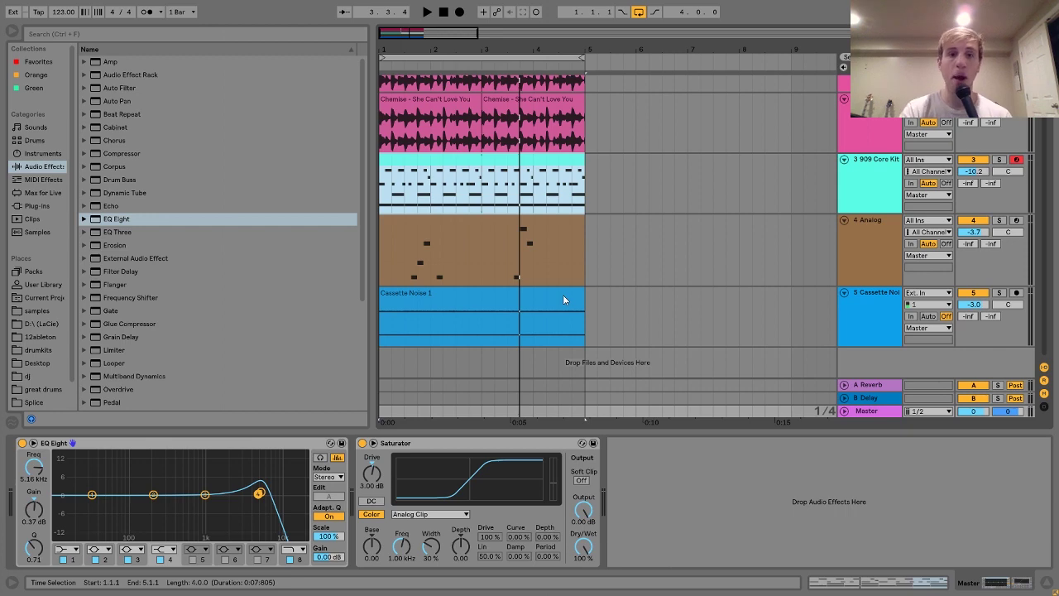
key(space)
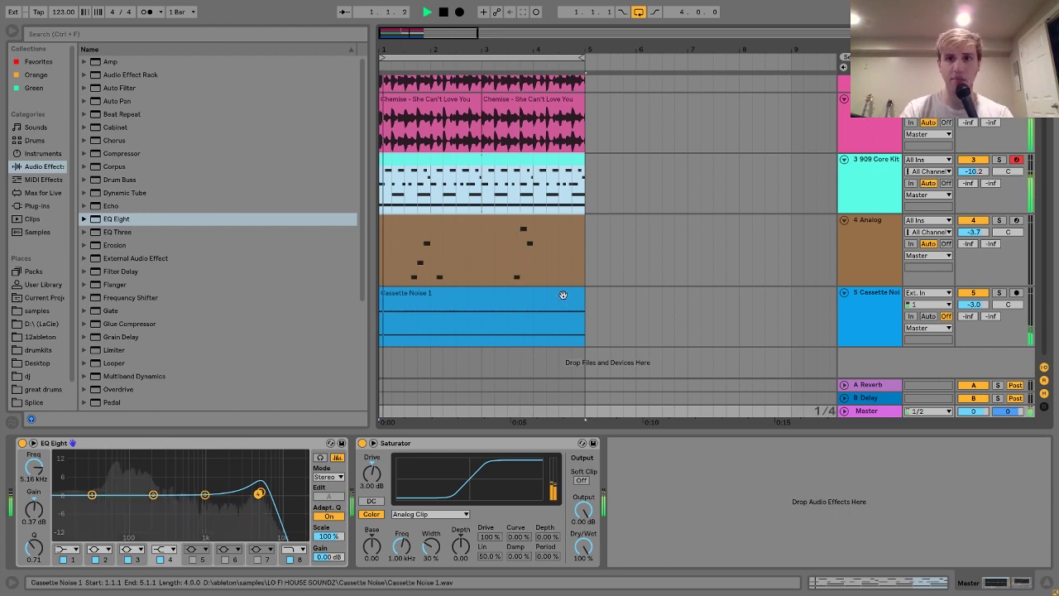
key(Tab)
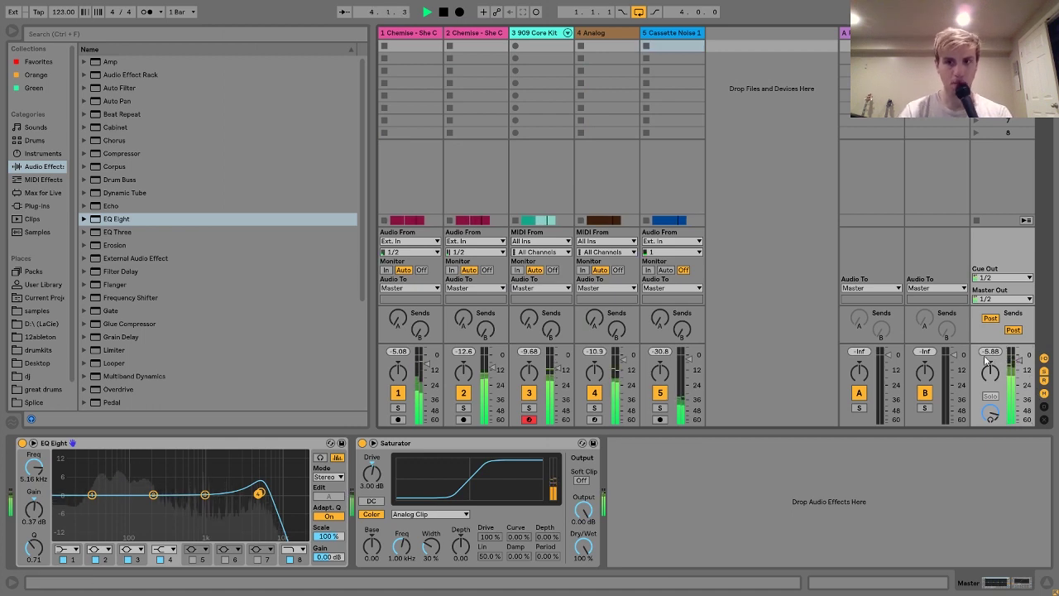
key(Tab)
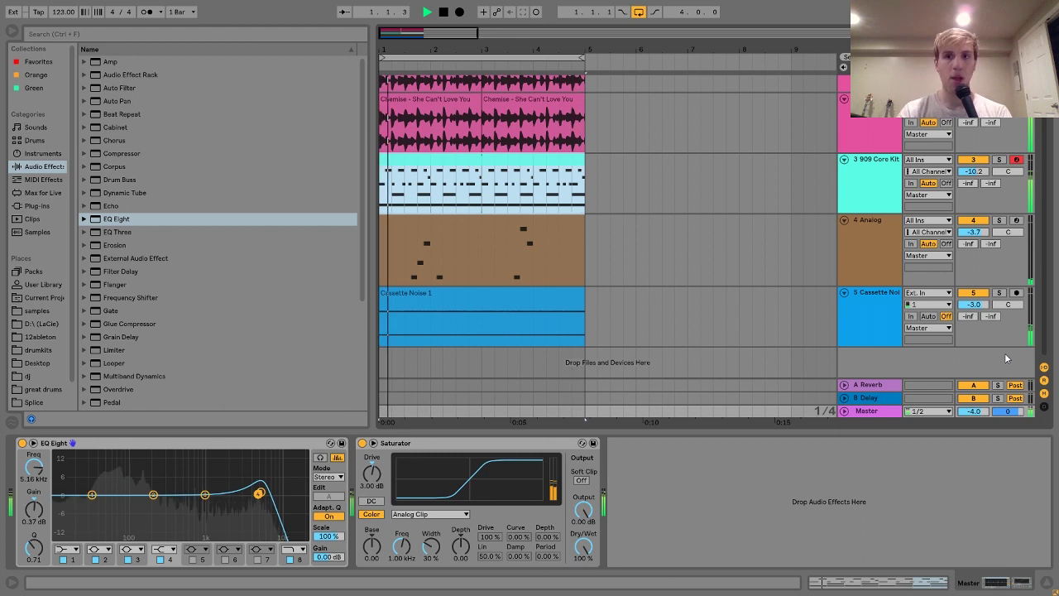
key(space)
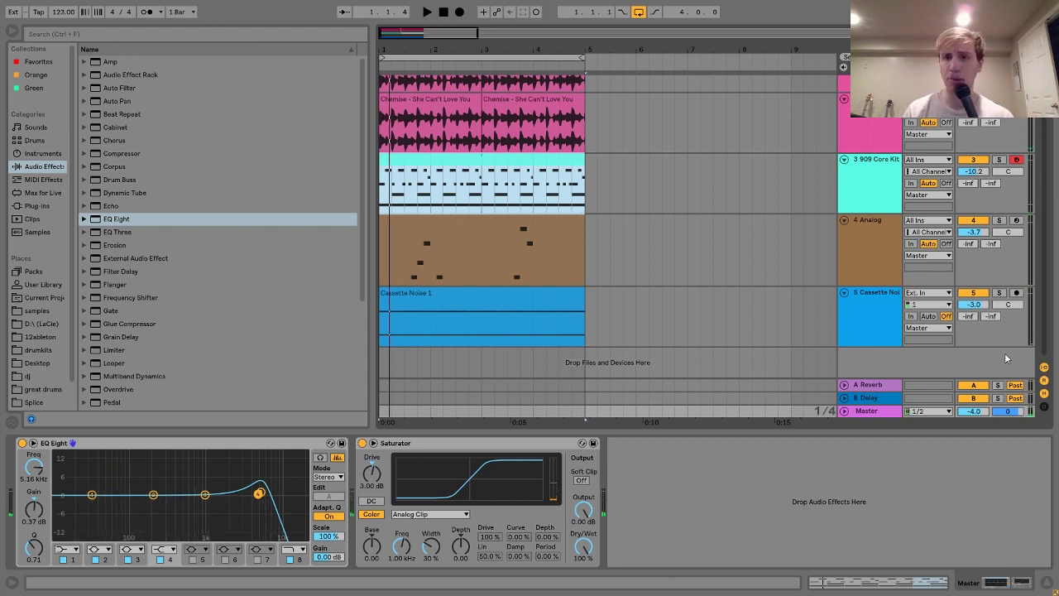